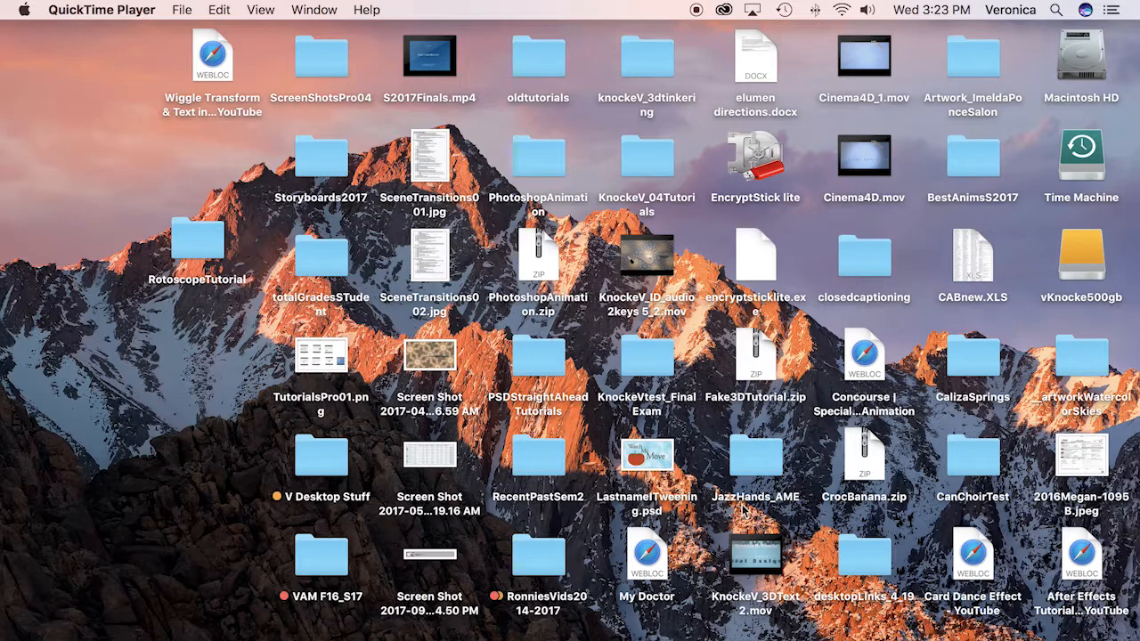
- Switch to Photoshop and create a new document from the HDV/HDTV 720p film and video preset, 1280 x 720 px
mouse_move(1099, 628)
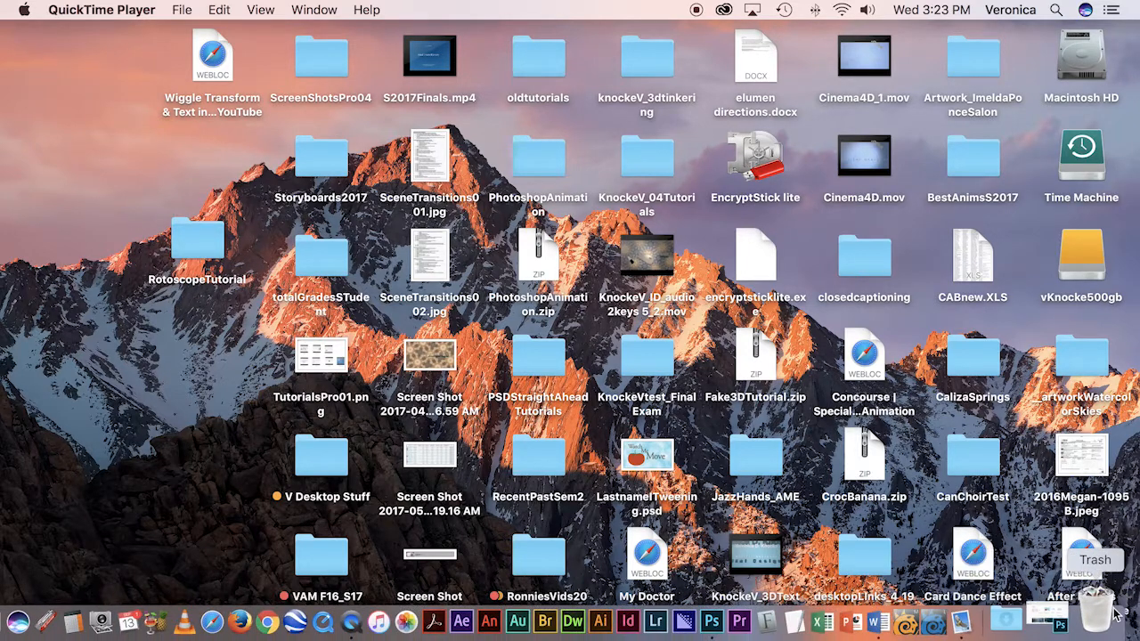
click(1082, 619)
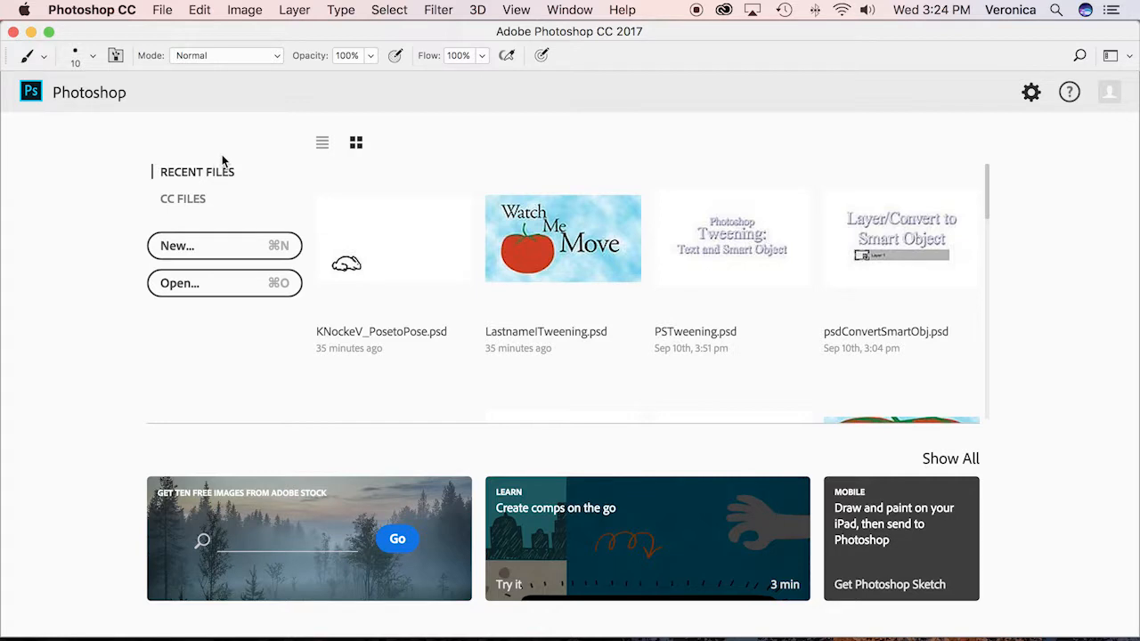
click(186, 249)
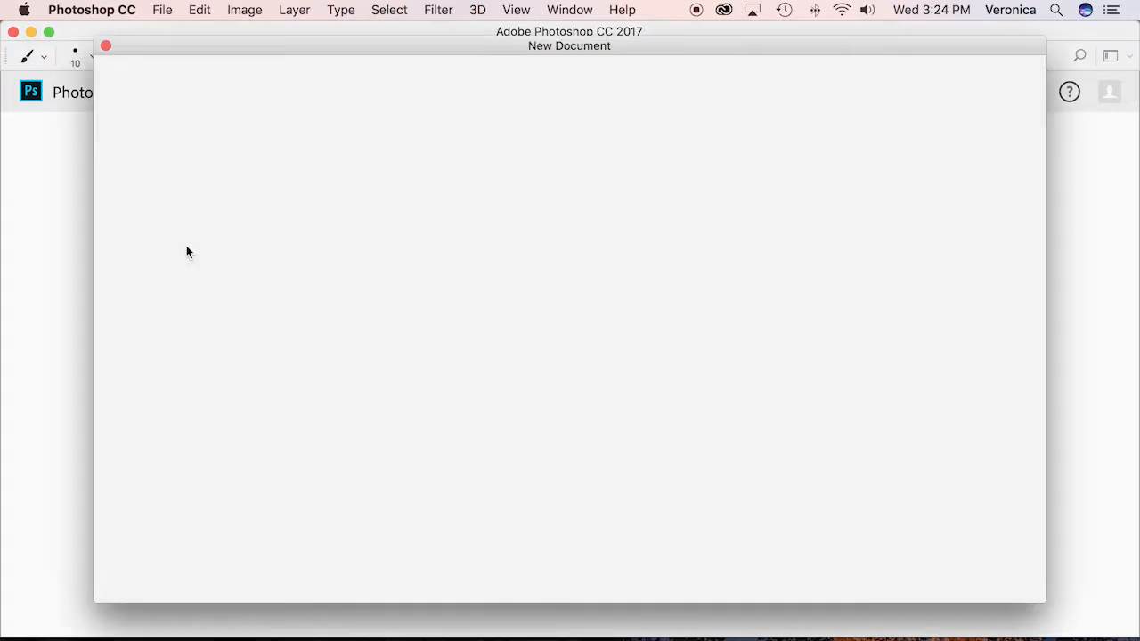
click(875, 79)
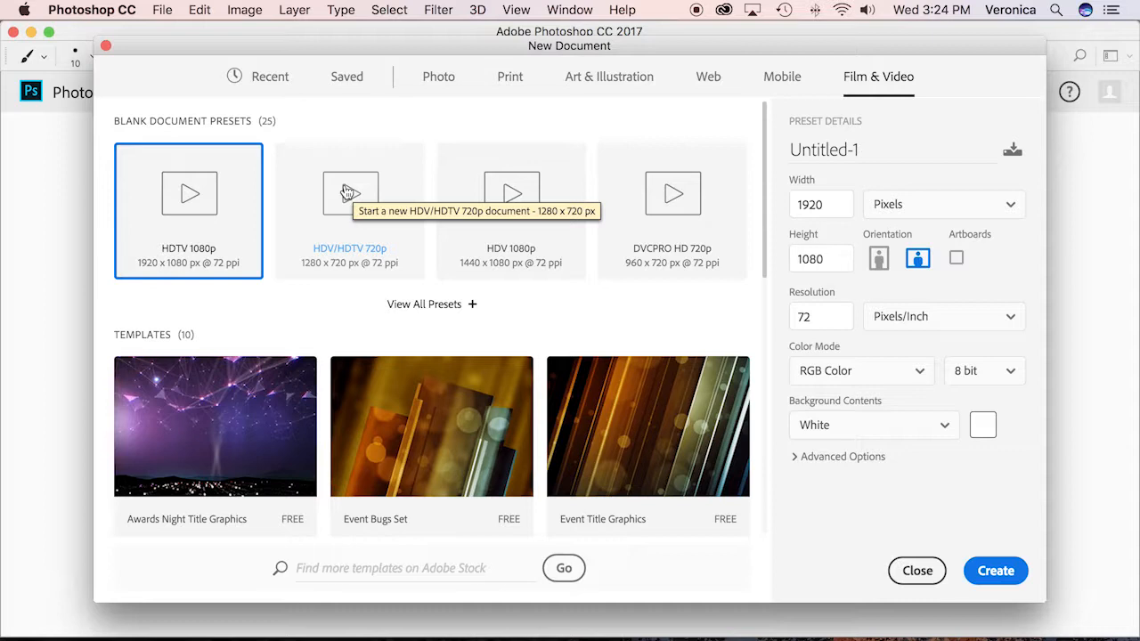
click(348, 193)
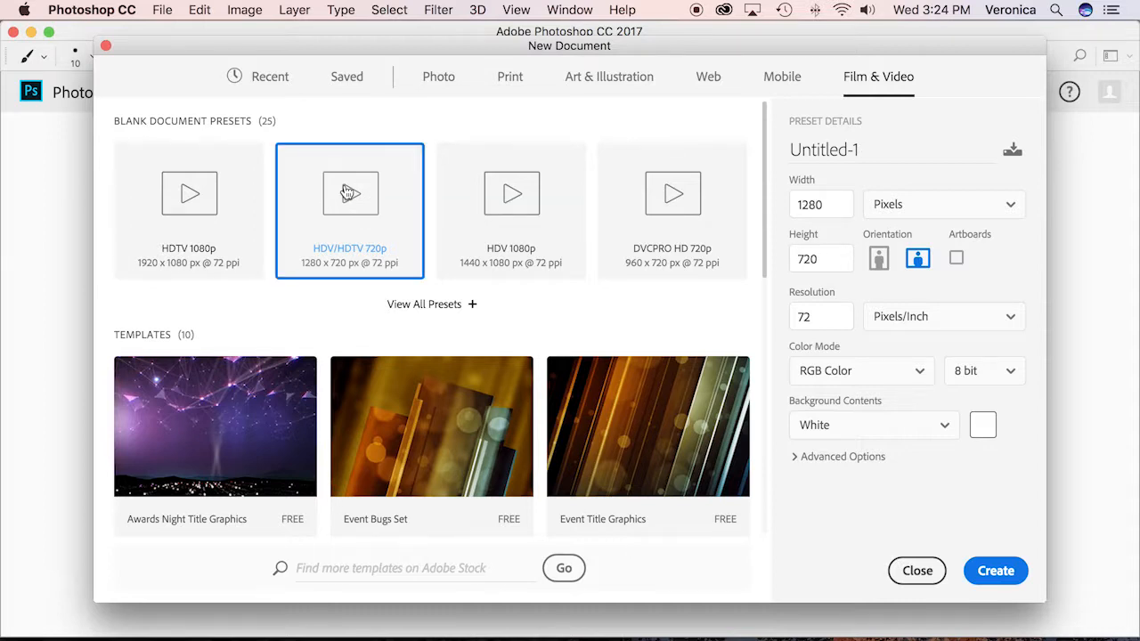
click(995, 571)
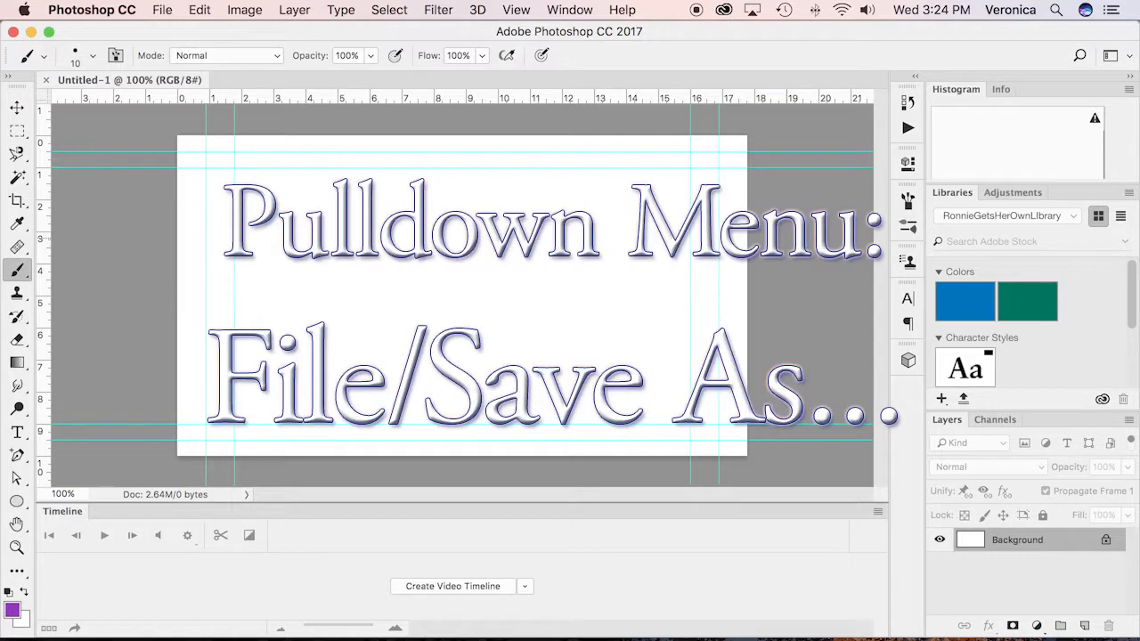
- Save the document as a PSD in the Desktop's RotoscopeTutorial folder, named with the author's last name and initial followed by "_Roto"
click(163, 11)
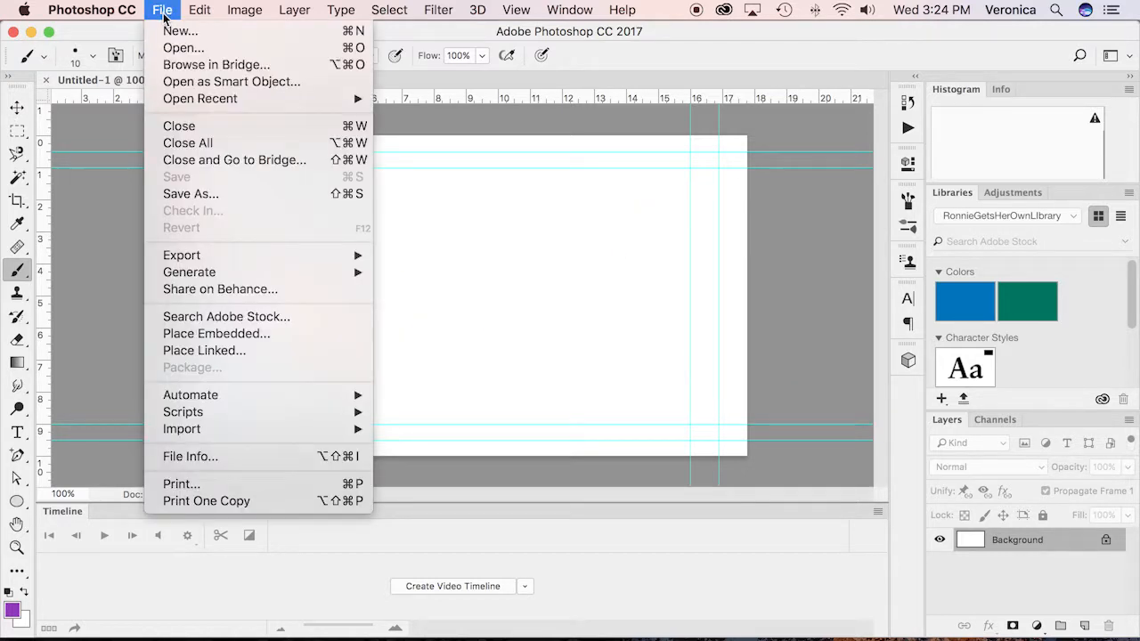
click(171, 195)
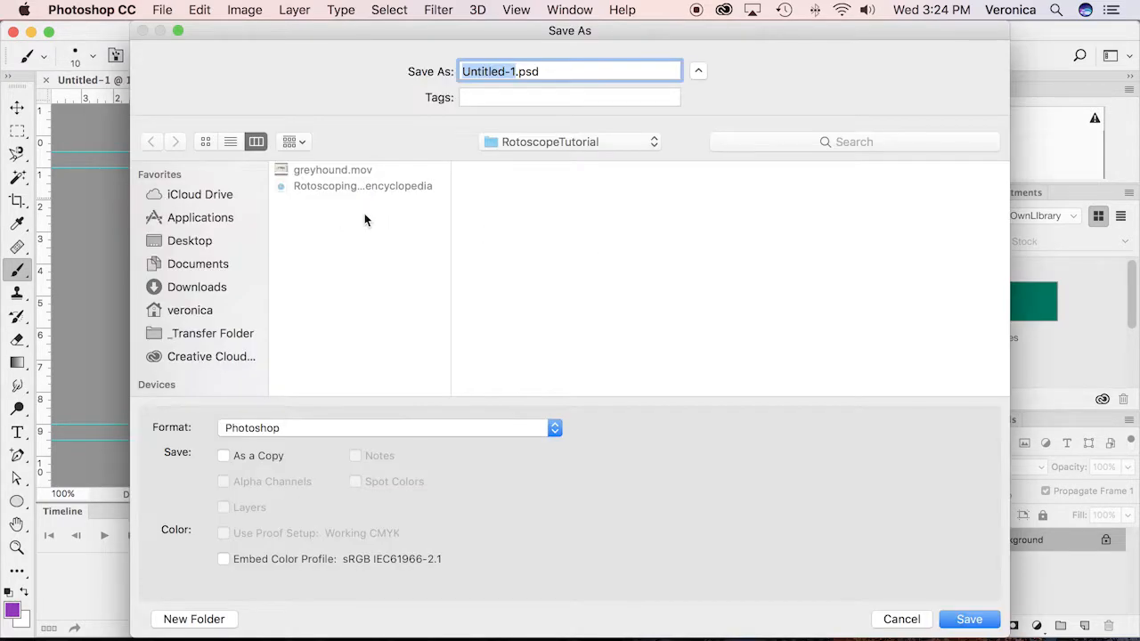
click(187, 244)
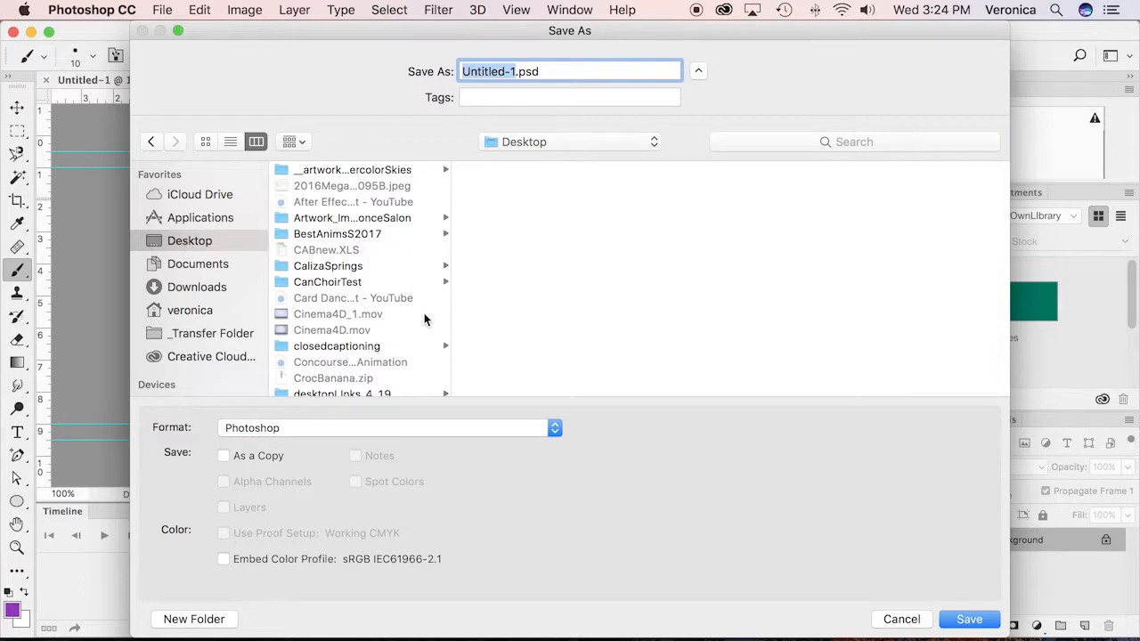
scroll(425, 321, down, 10)
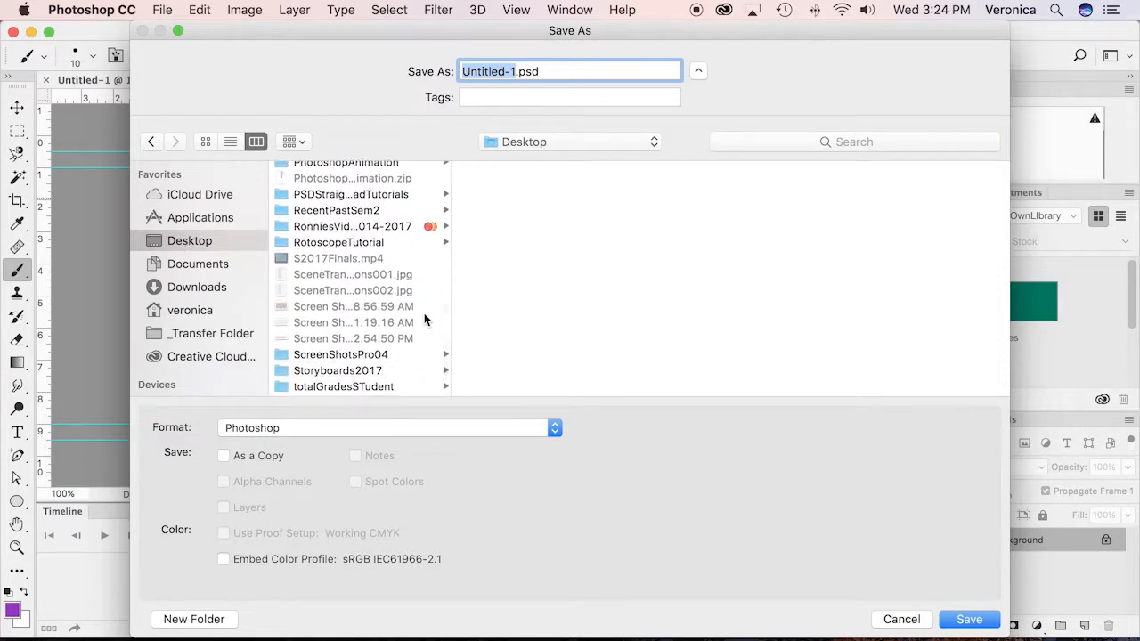
click(283, 243)
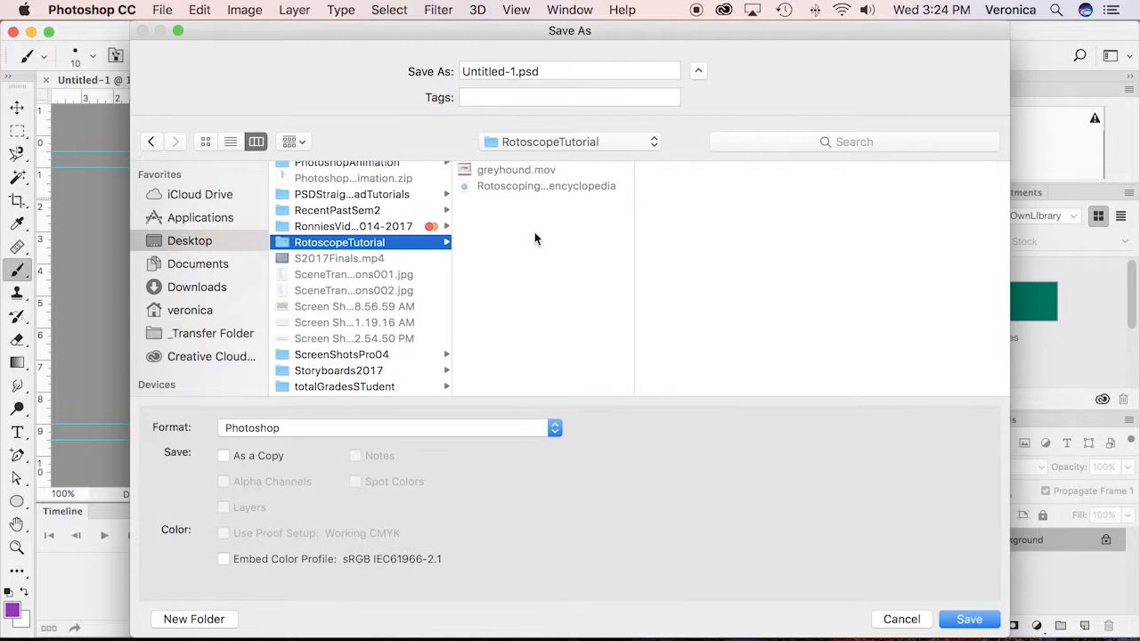
drag(517, 73, 448, 68)
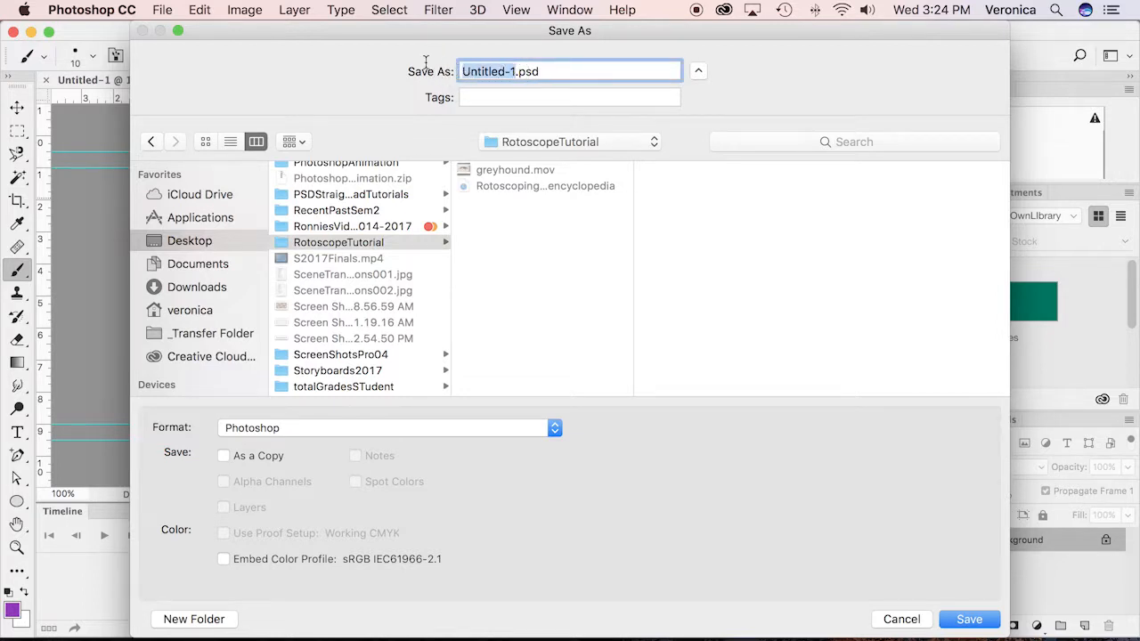
text(Knocke)
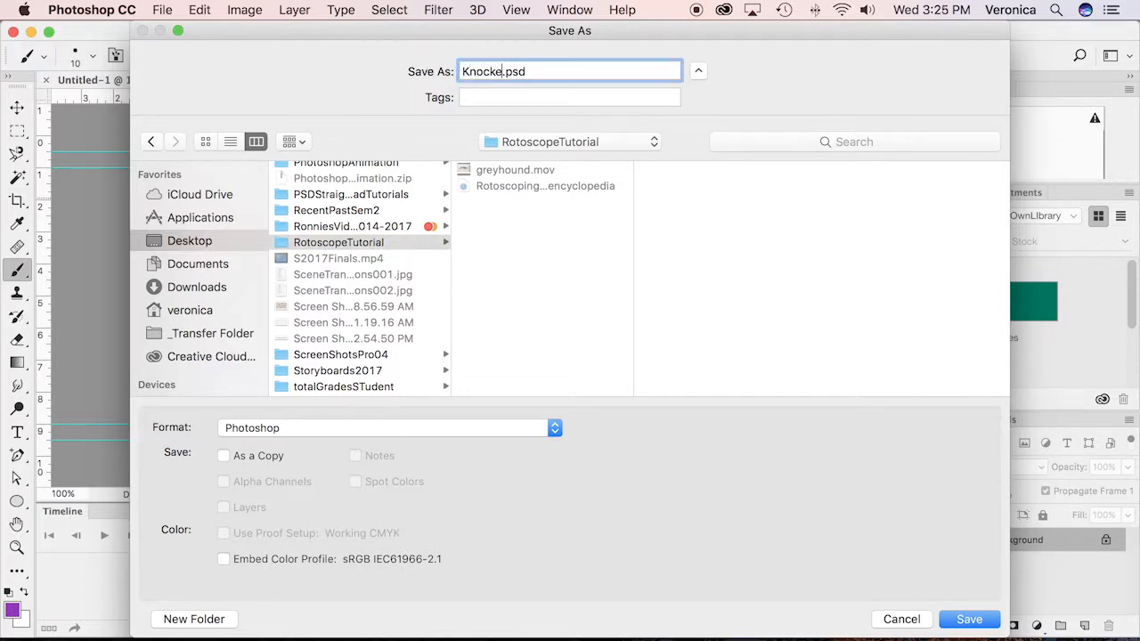
text(V_Roto)
click(970, 619)
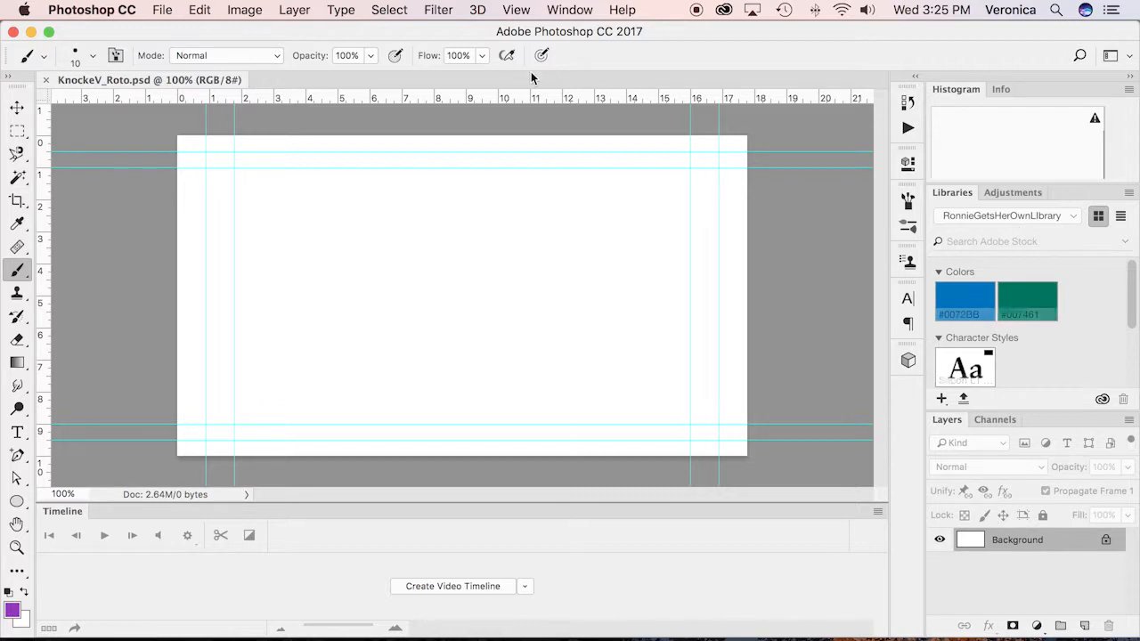
- Hide the Libraries and Histogram panels to leave more room for the layers
click(570, 10)
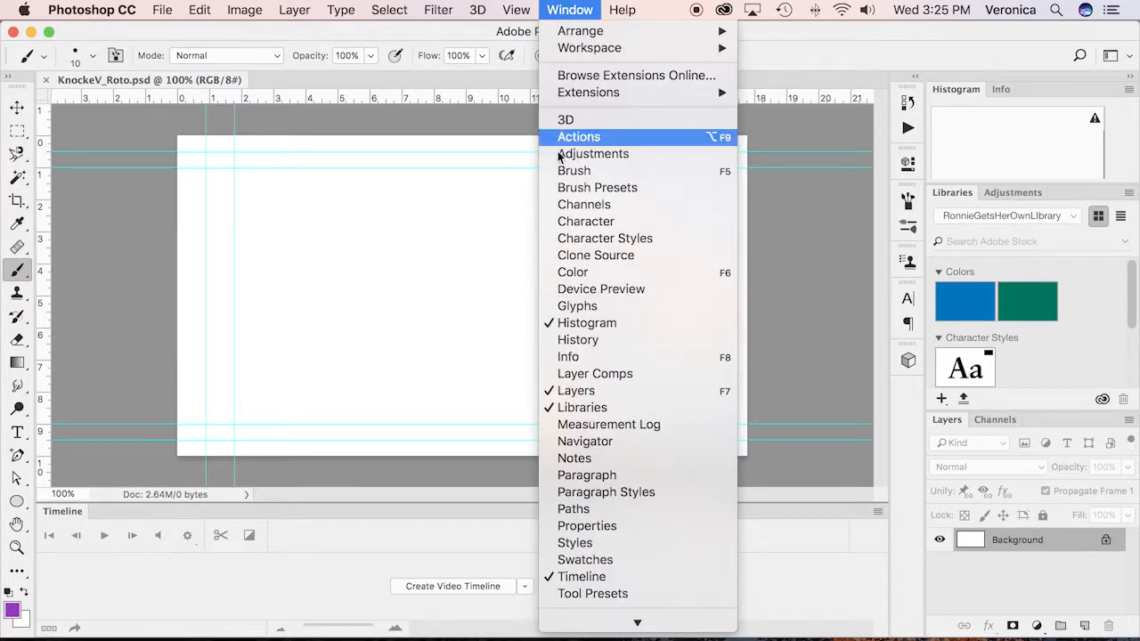
click(559, 409)
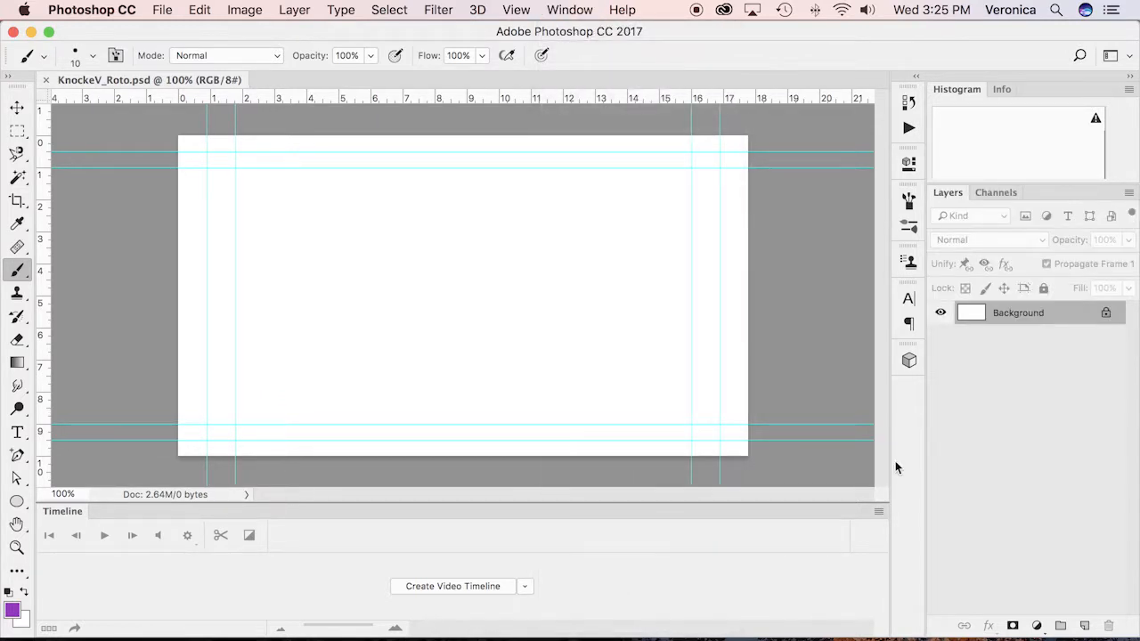
click(570, 10)
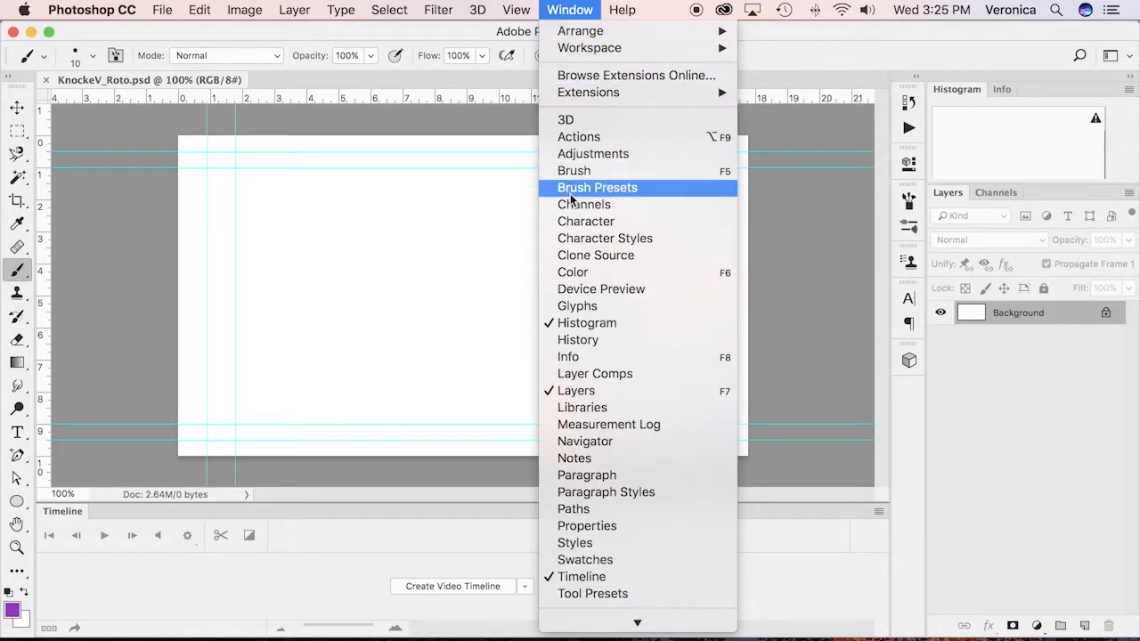
click(571, 324)
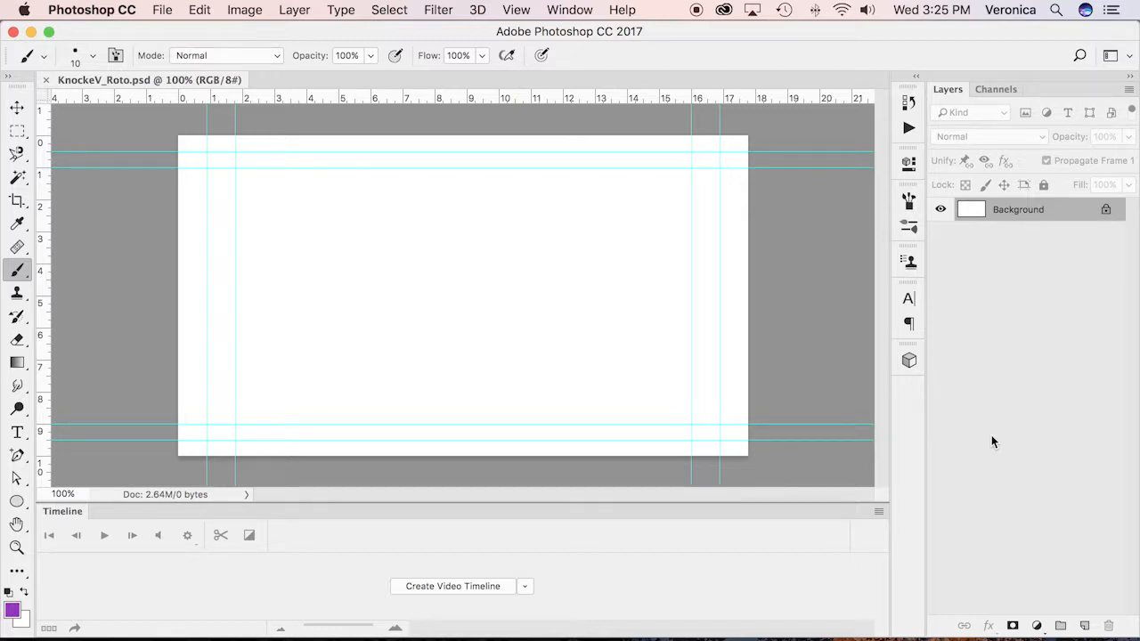
- Add a new layer and place greyhound.mov from the RotoscopeTutorial folder into it as a linked file
click(1085, 627)
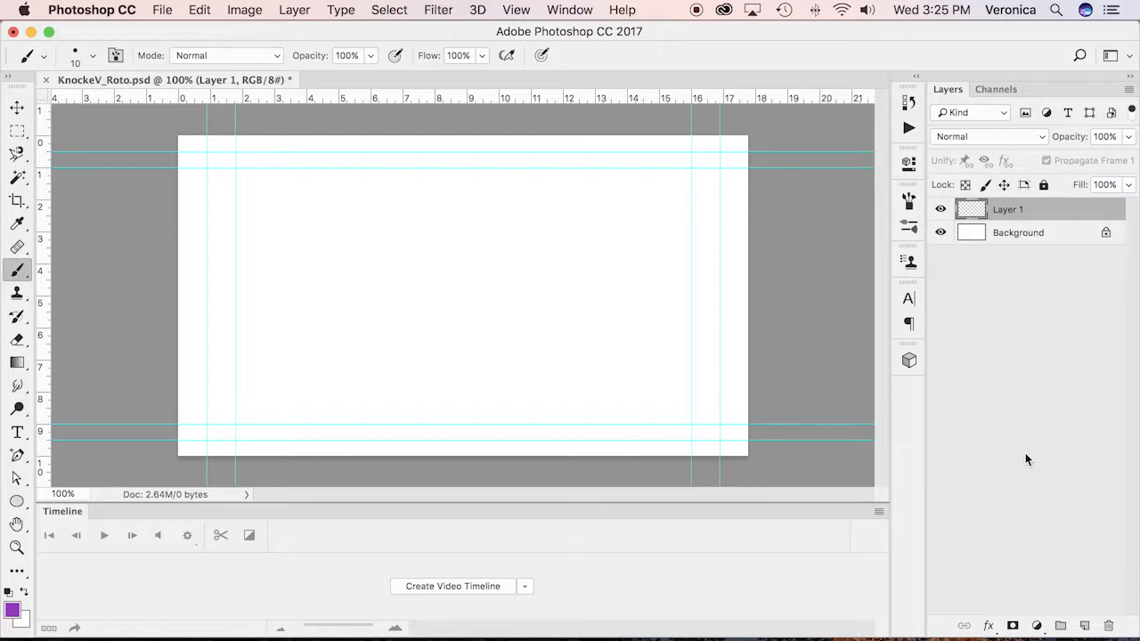
click(161, 10)
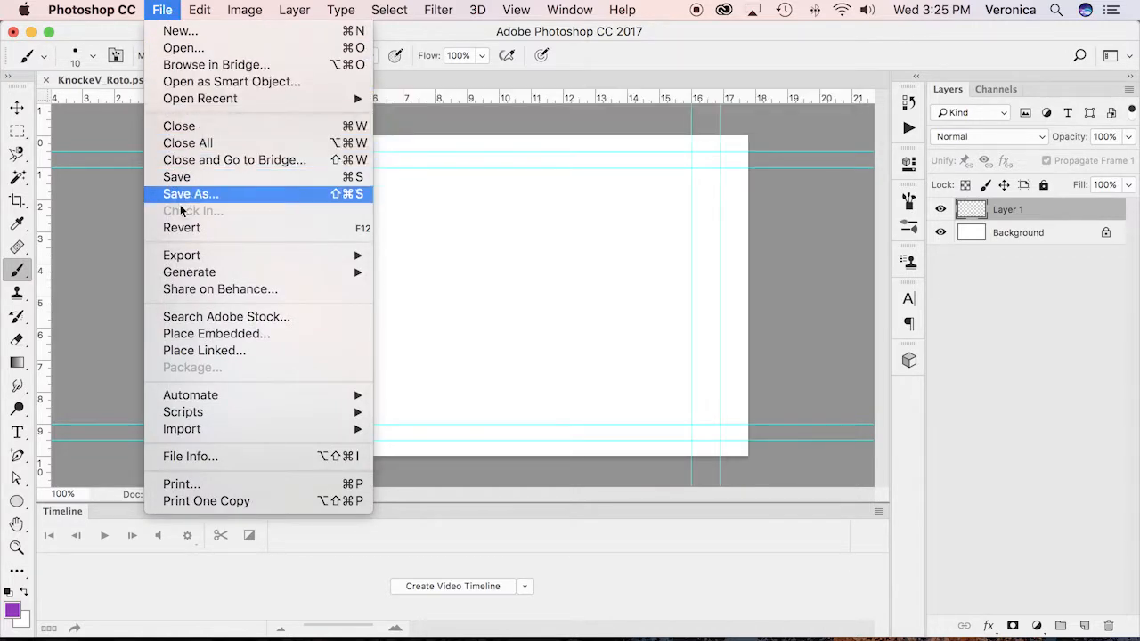
click(197, 351)
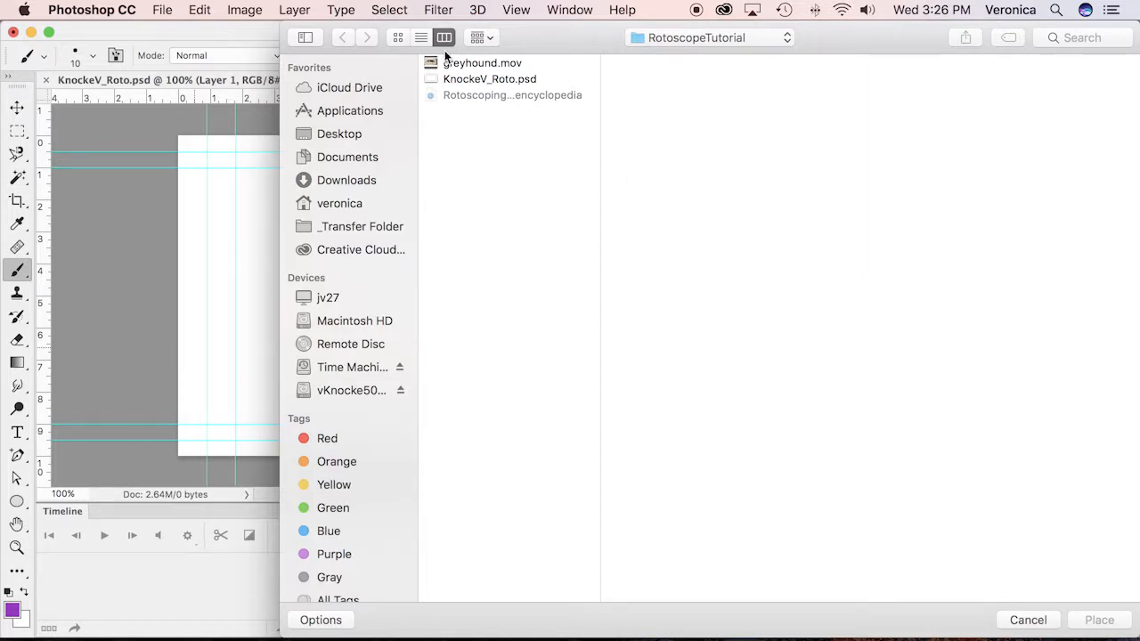
click(648, 63)
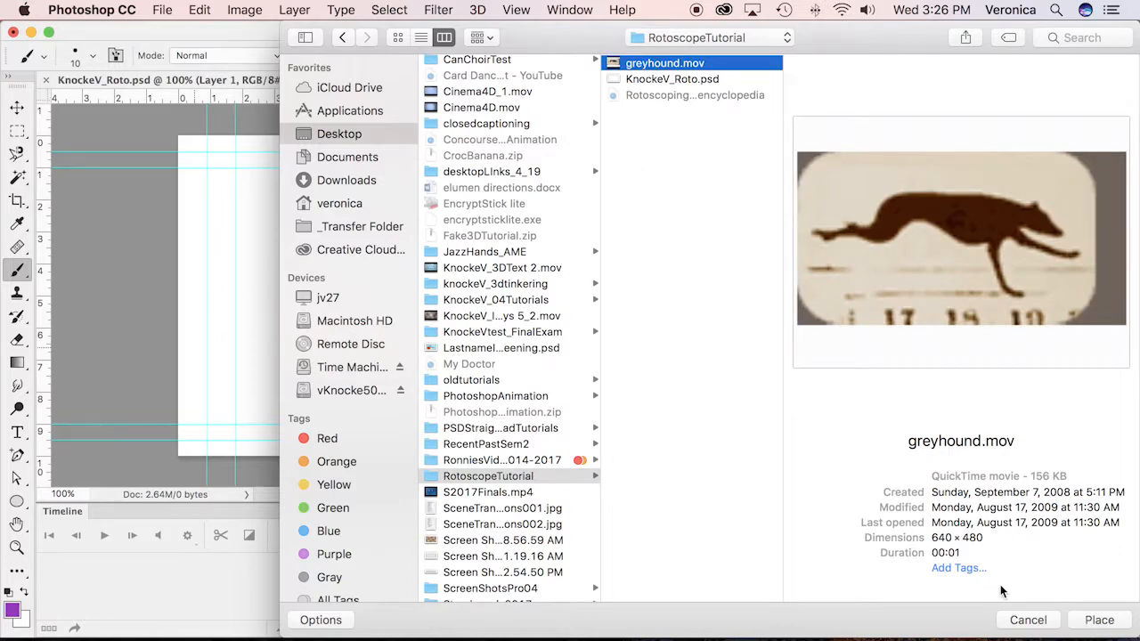
click(1099, 621)
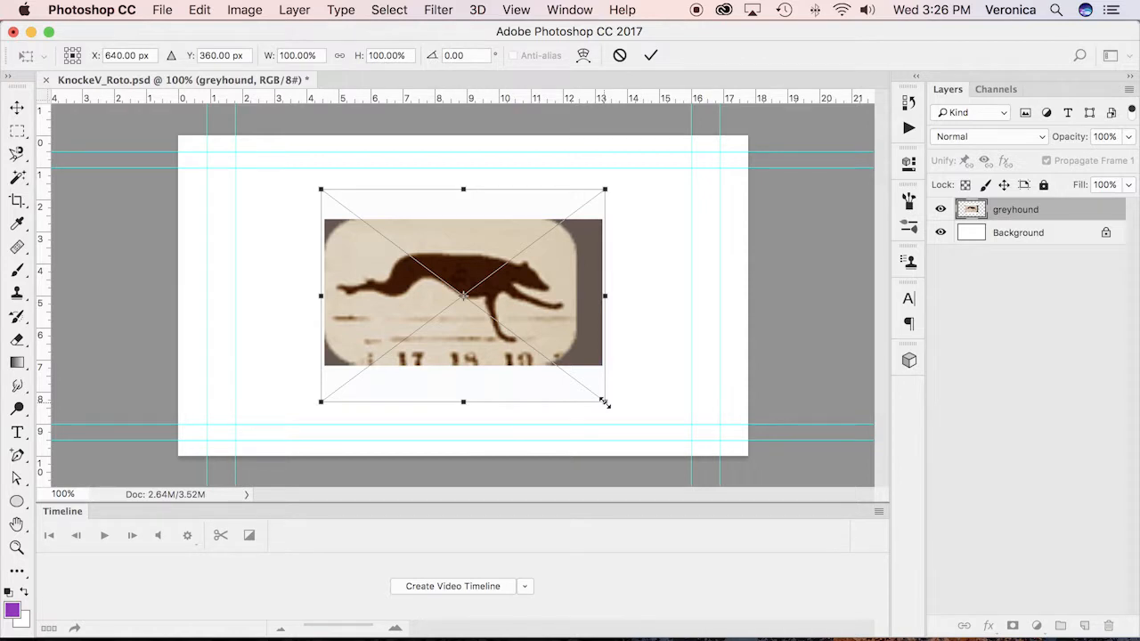
- Scale the placed greyhound video to about 202% so it spans the canvas width, and save the file
drag(605, 403, 709, 481)
drag(319, 188, 134, 141)
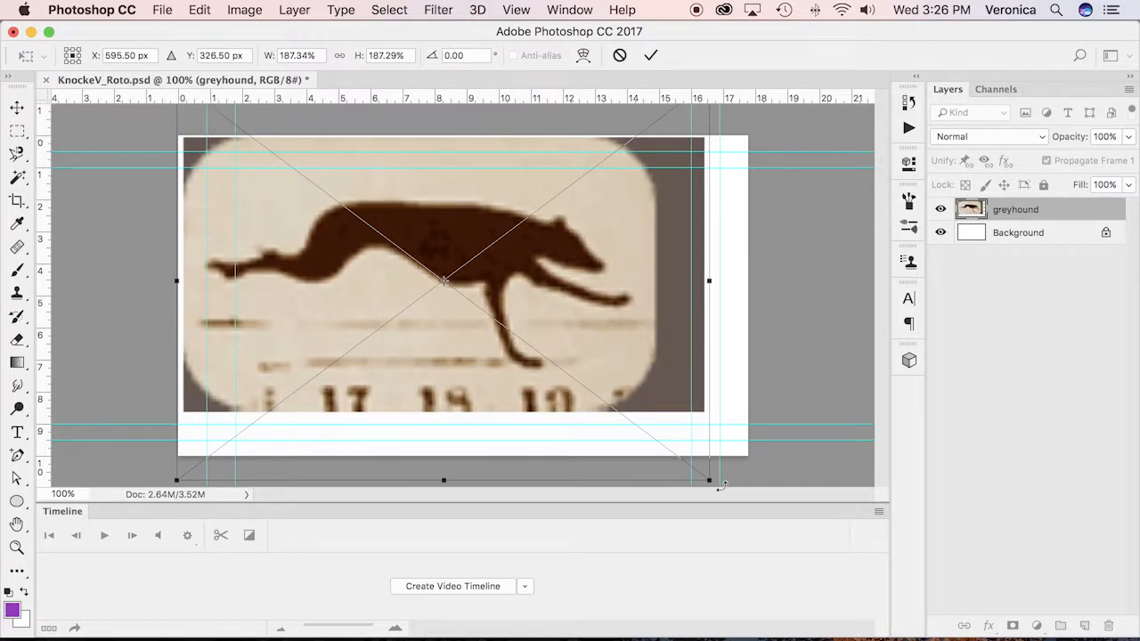
drag(709, 480, 754, 510)
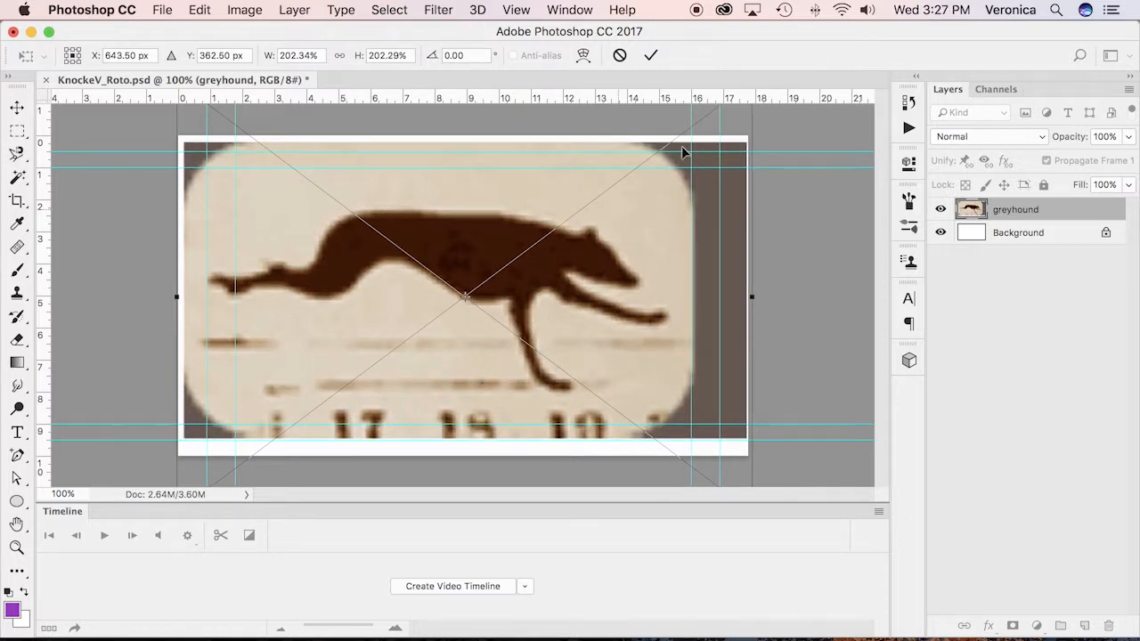
click(651, 55)
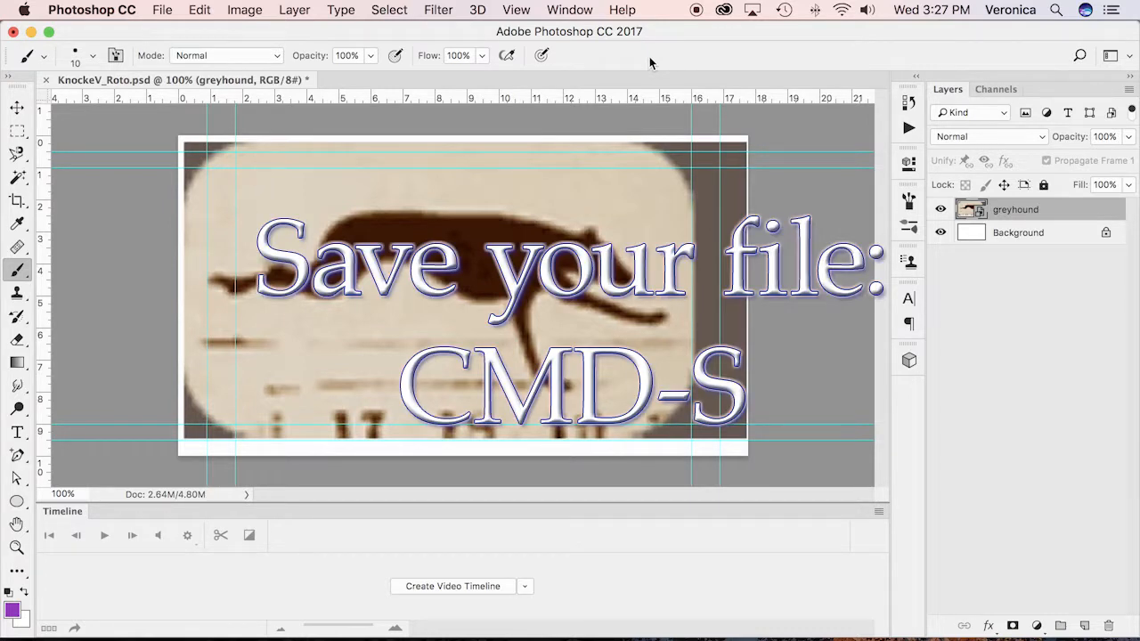
key(super+s)
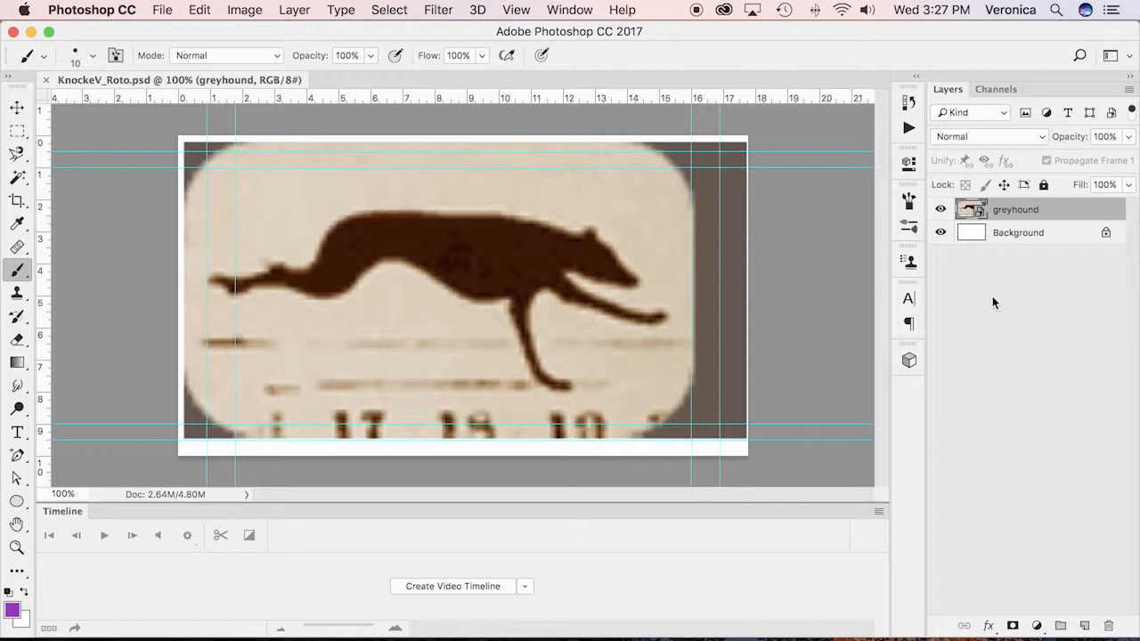
- Create a video timeline for the greyhound clip and enlarge the timeline area
click(451, 585)
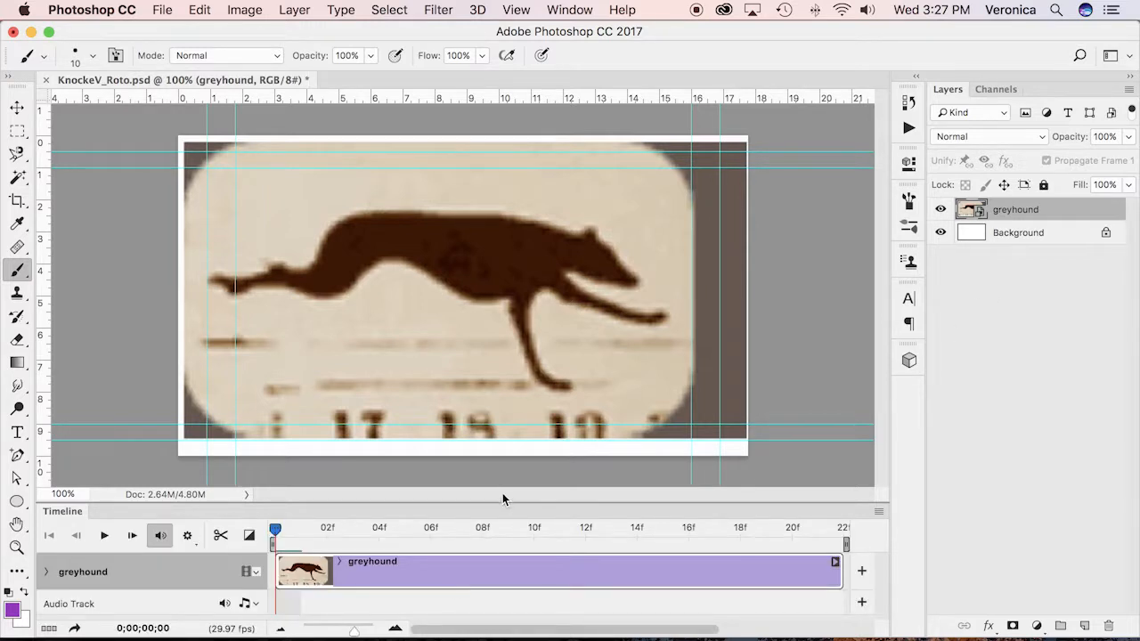
drag(504, 504, 514, 375)
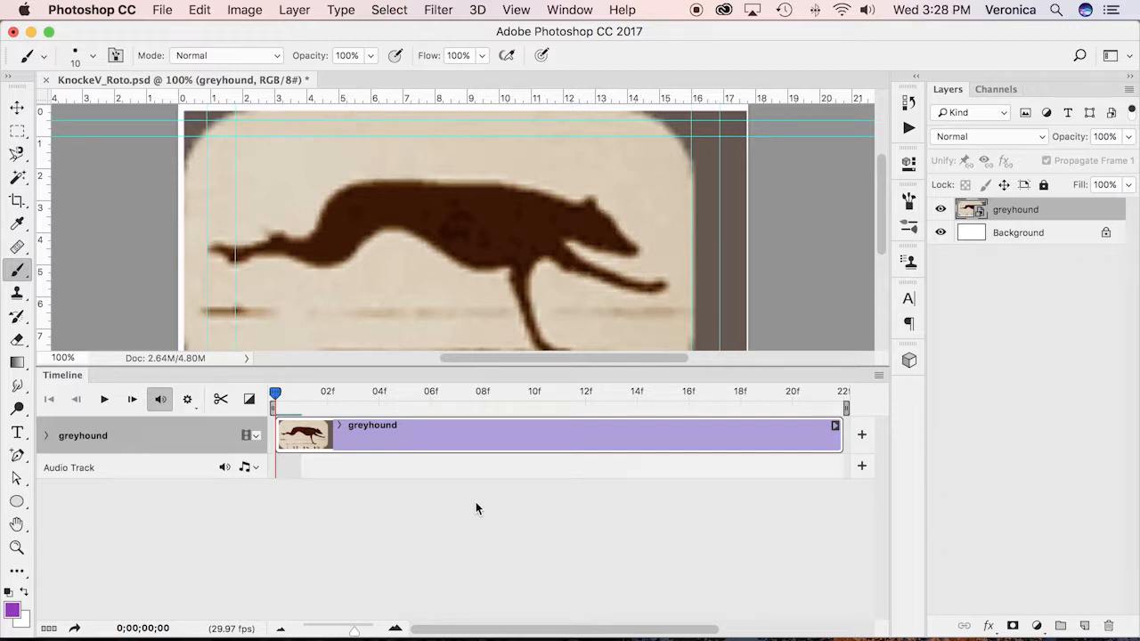
scroll(476, 509, right, 2)
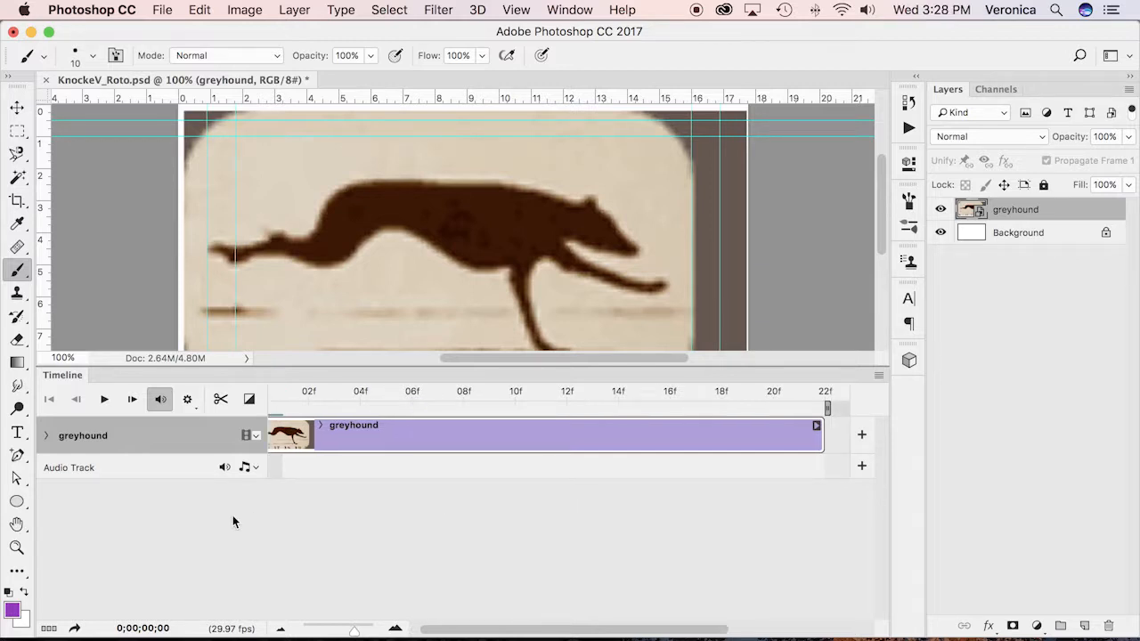
scroll(314, 519, left, 2)
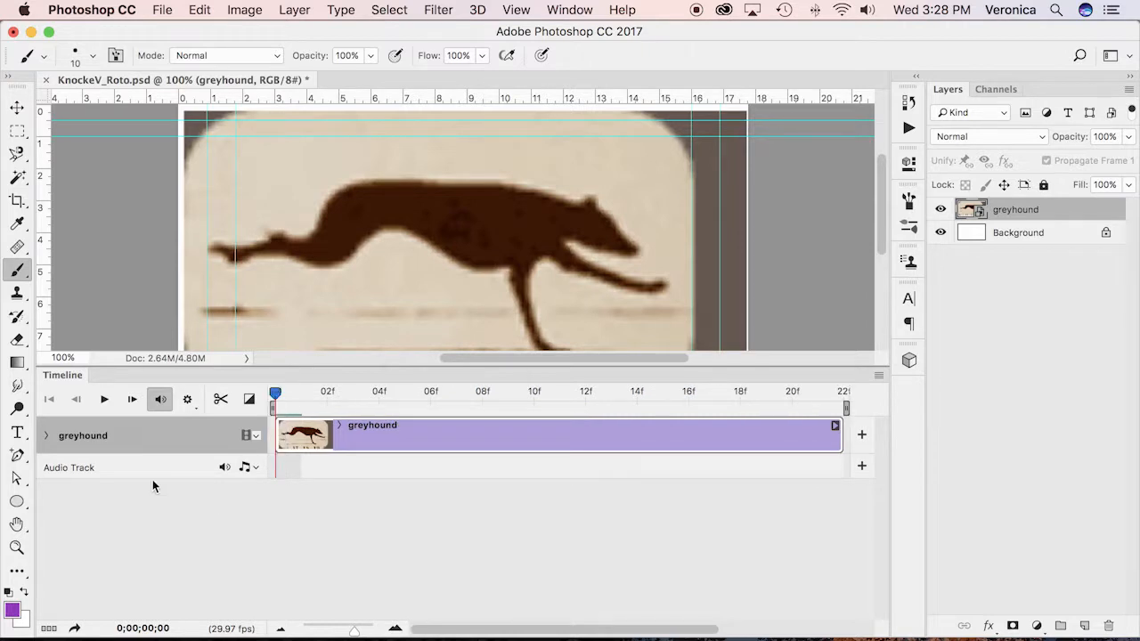
- Preview the greyhound clip up to frame 02, and return the playhead to 0;00;00;00 with the timeline area shortened
click(131, 402)
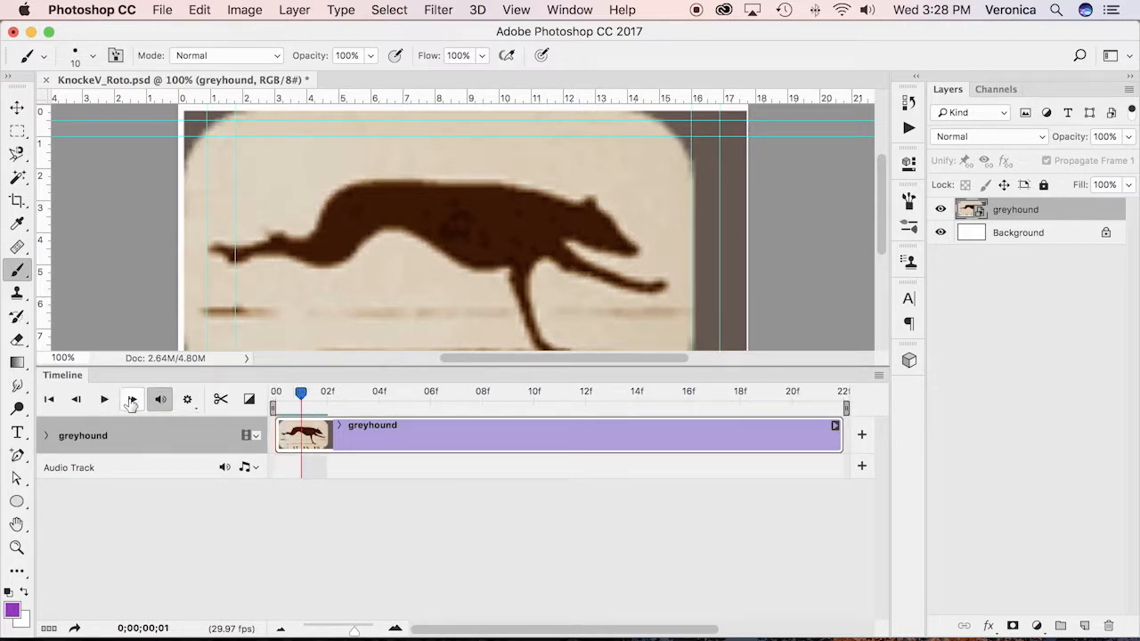
click(130, 403)
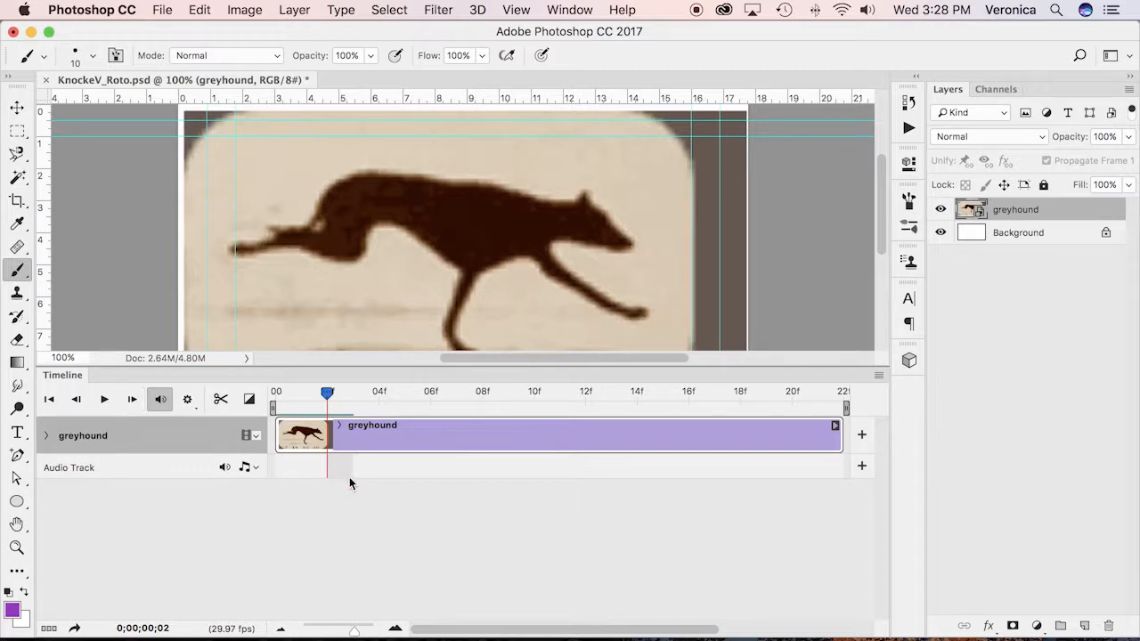
drag(619, 367, 622, 474)
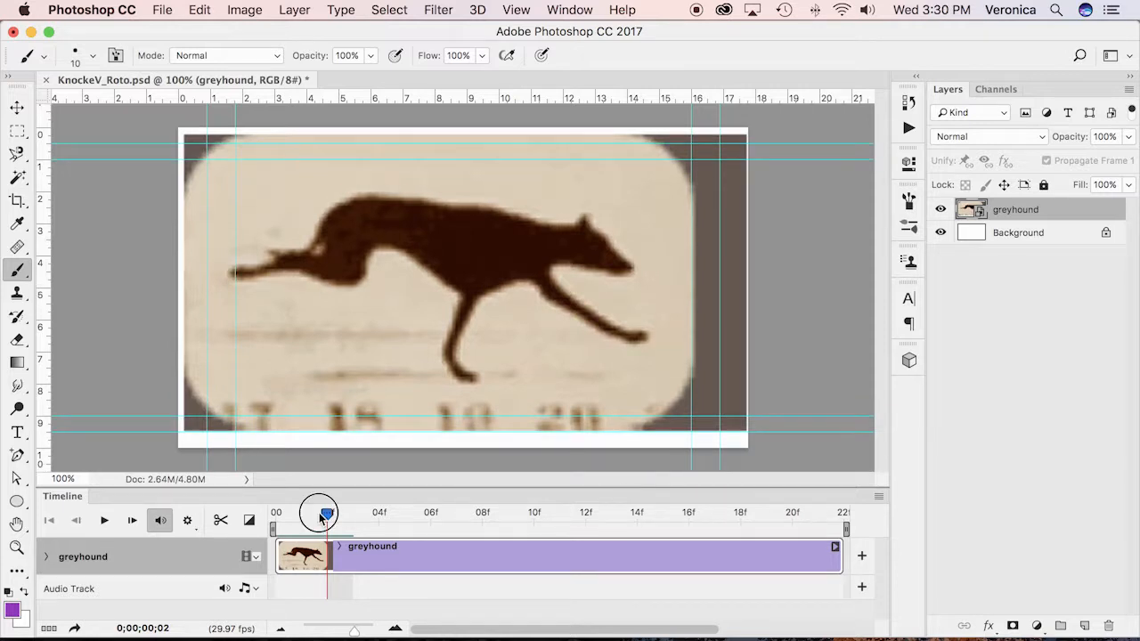
drag(323, 515, 277, 514)
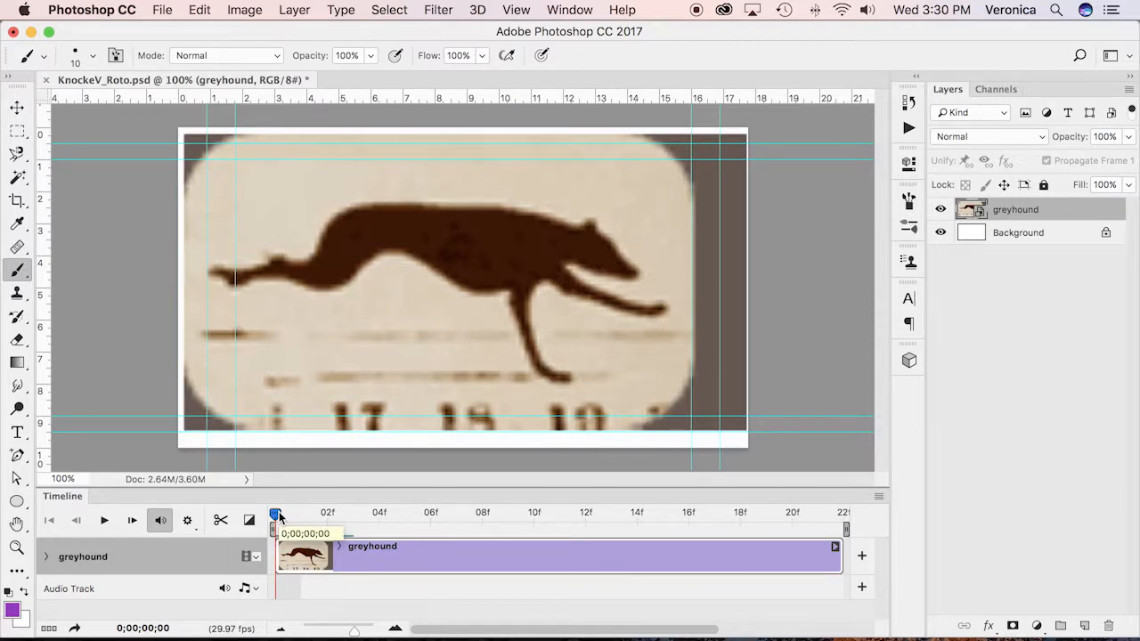
- Add eleven new empty layers above the greyhound layer
click(1083, 628)
click(1083, 627)
click(1083, 628)
click(1084, 628)
click(1083, 628)
click(1083, 628)
click(1083, 628)
click(1083, 628)
click(1083, 628)
click(1083, 627)
click(1083, 628)
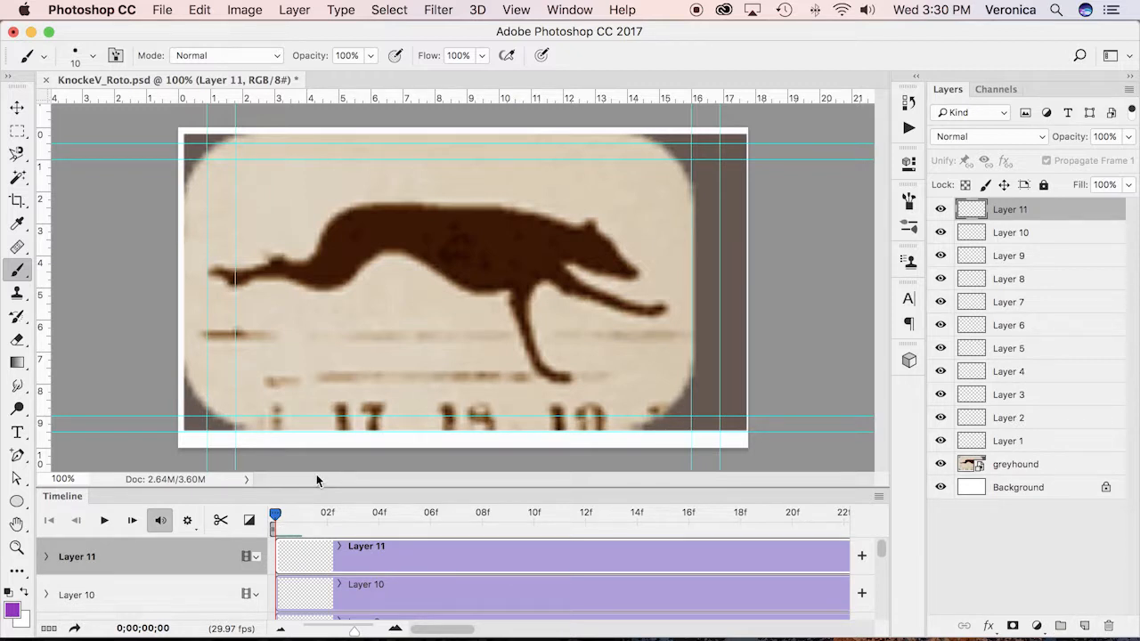
- Split the clips of Layers 1 to 11 together at frame 0;00;00;02
click(131, 522)
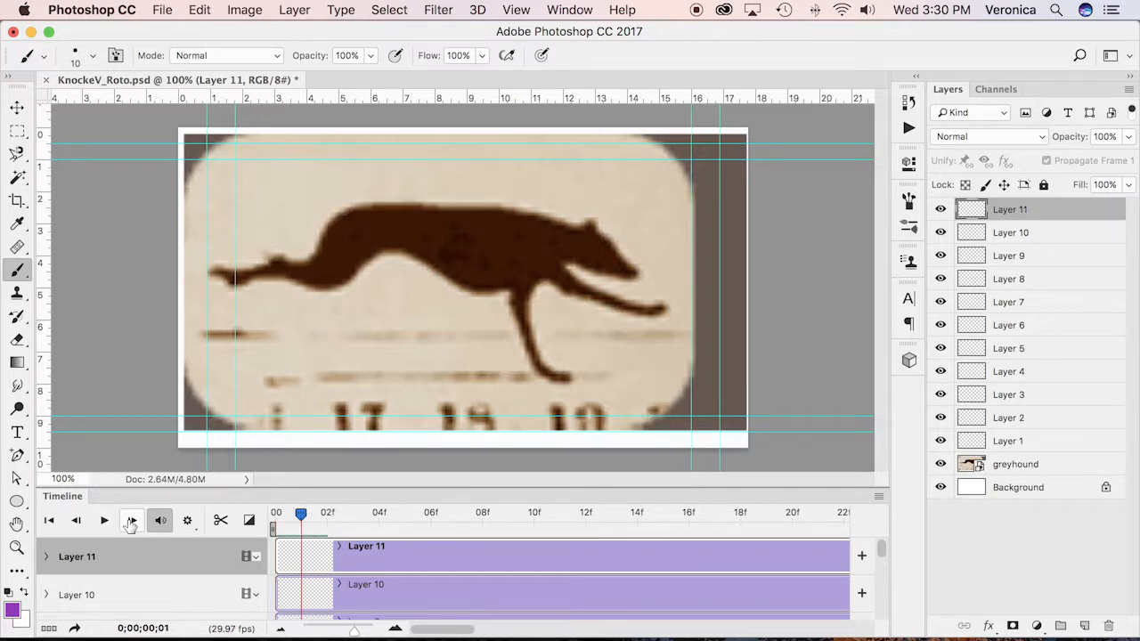
click(131, 522)
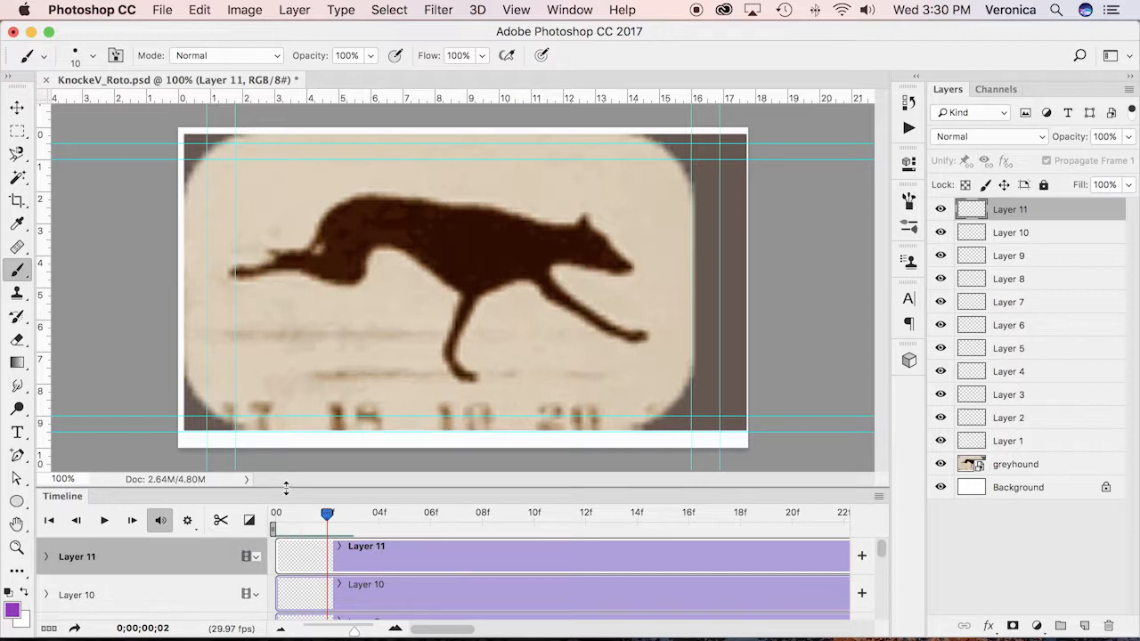
drag(285, 487, 293, 460)
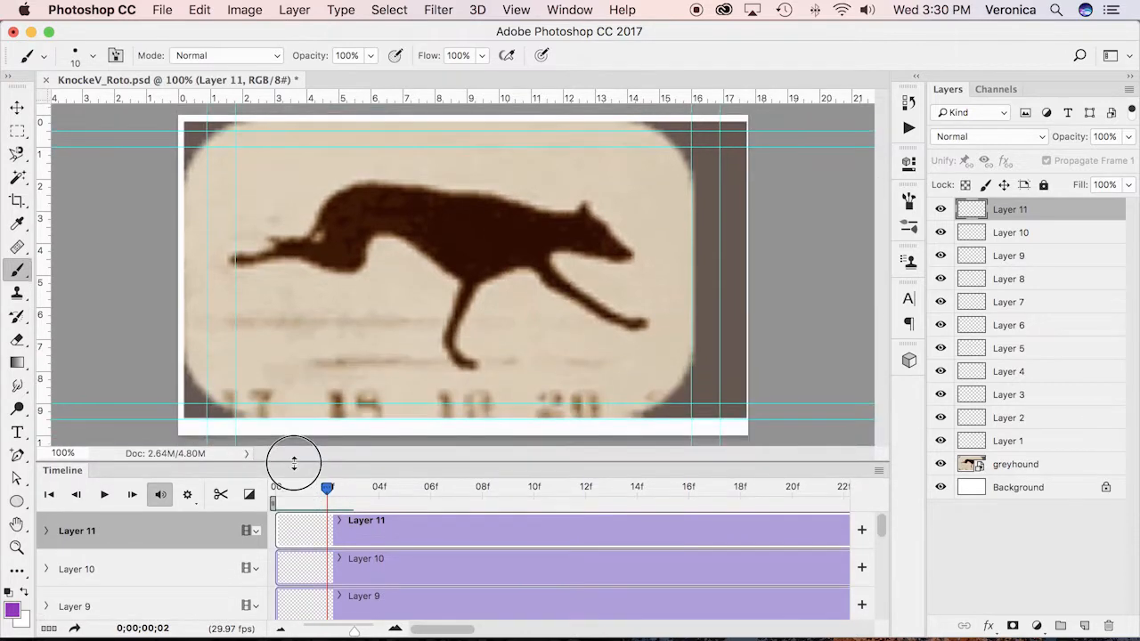
click(1044, 441)
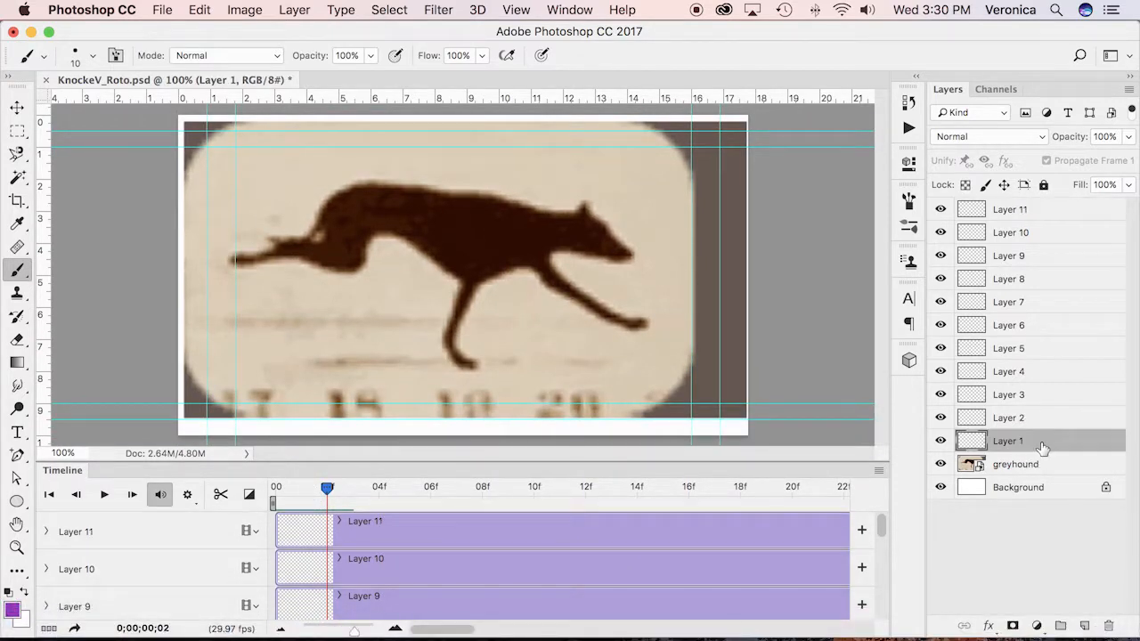
shift+click(1048, 210)
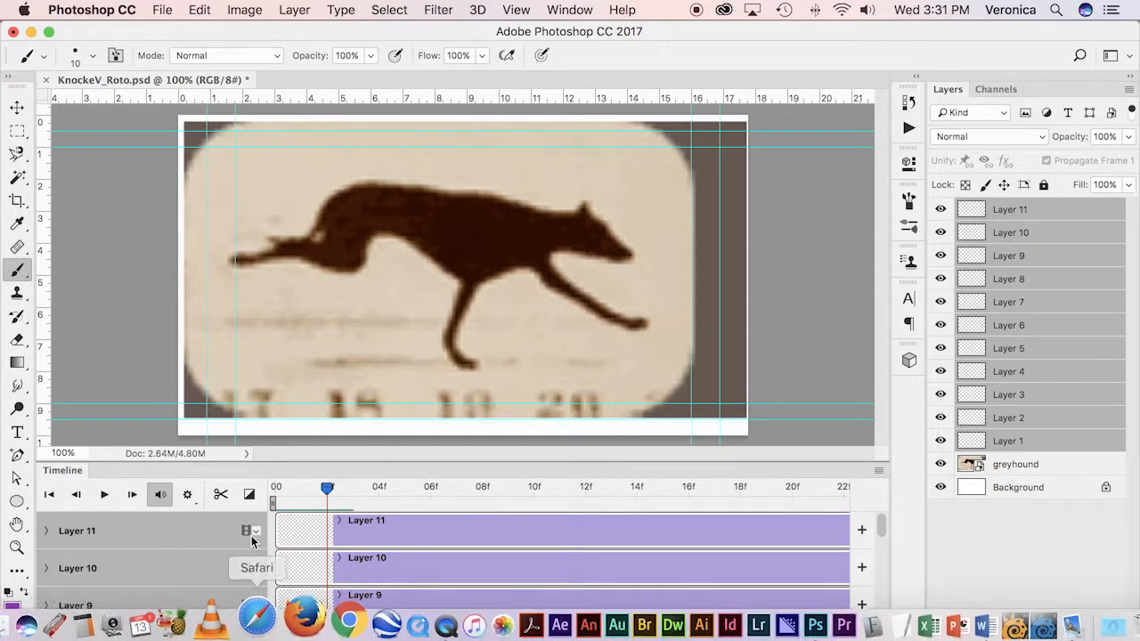
click(220, 494)
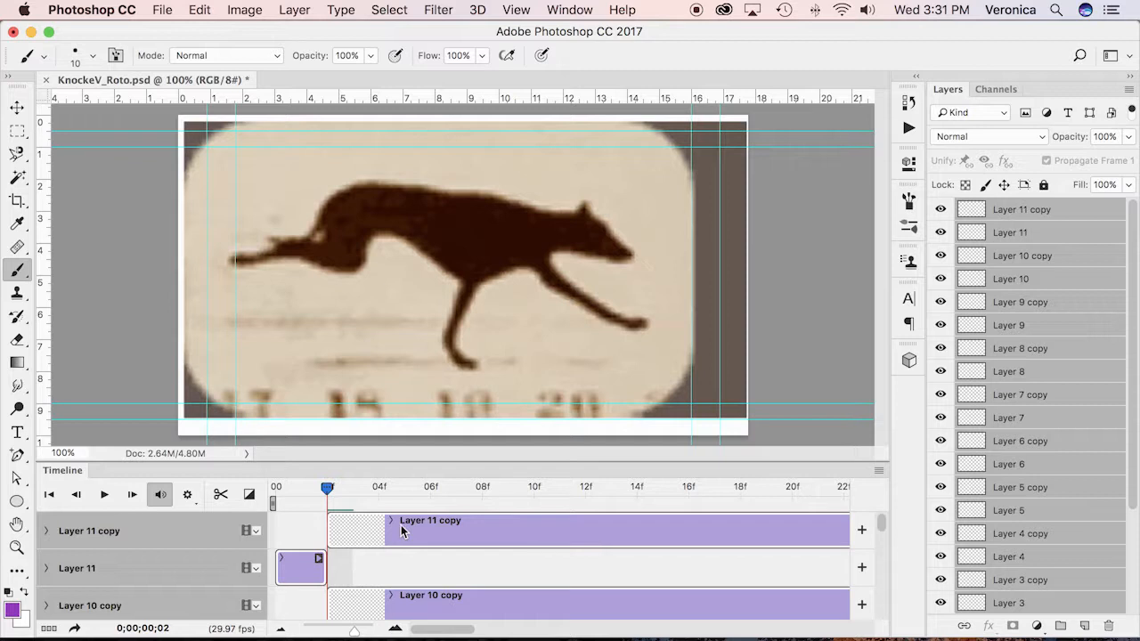
- Delete all the copy layers produced by the split, from Layer 11 copy down to Layer 1 copy
click(1062, 210)
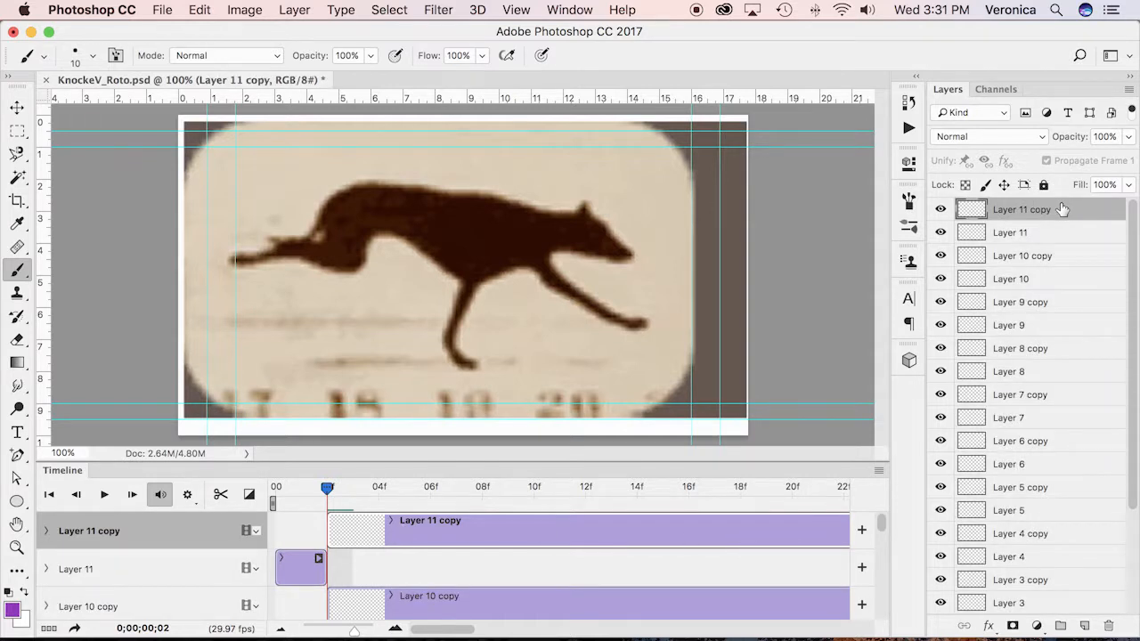
super+click(1067, 264)
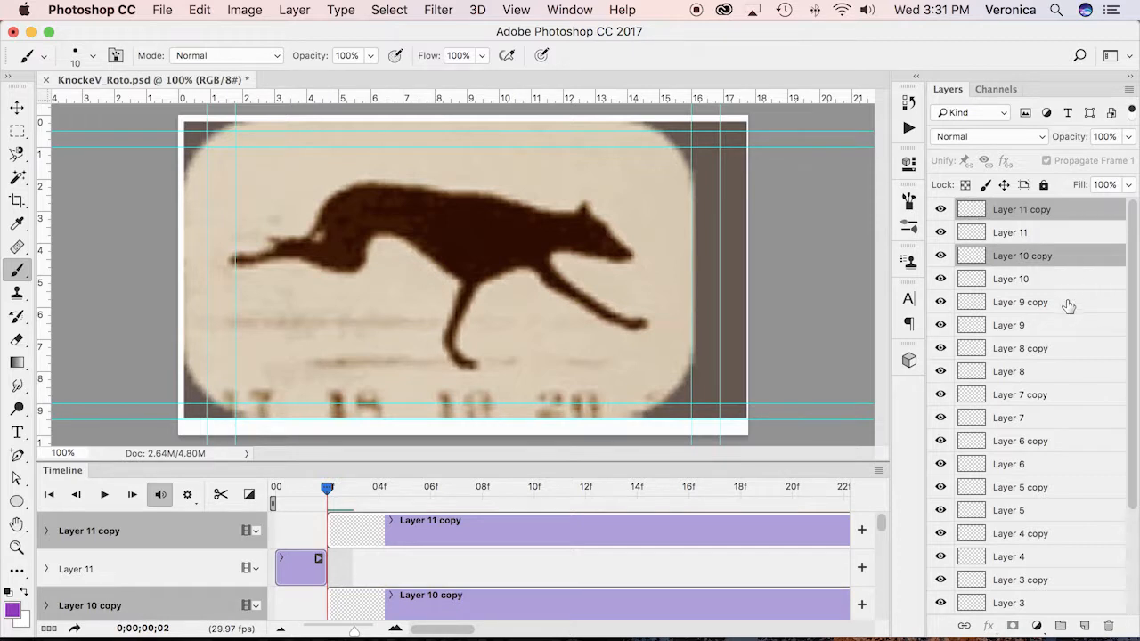
super+click(1069, 304)
super+click(1065, 350)
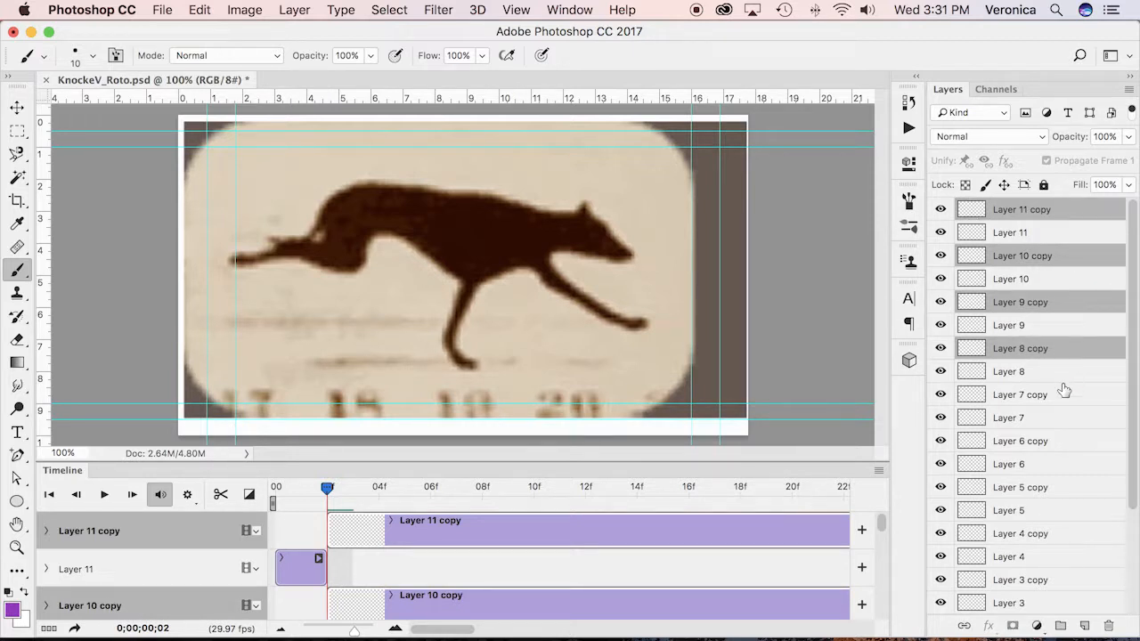
super+click(1064, 397)
super+click(1061, 446)
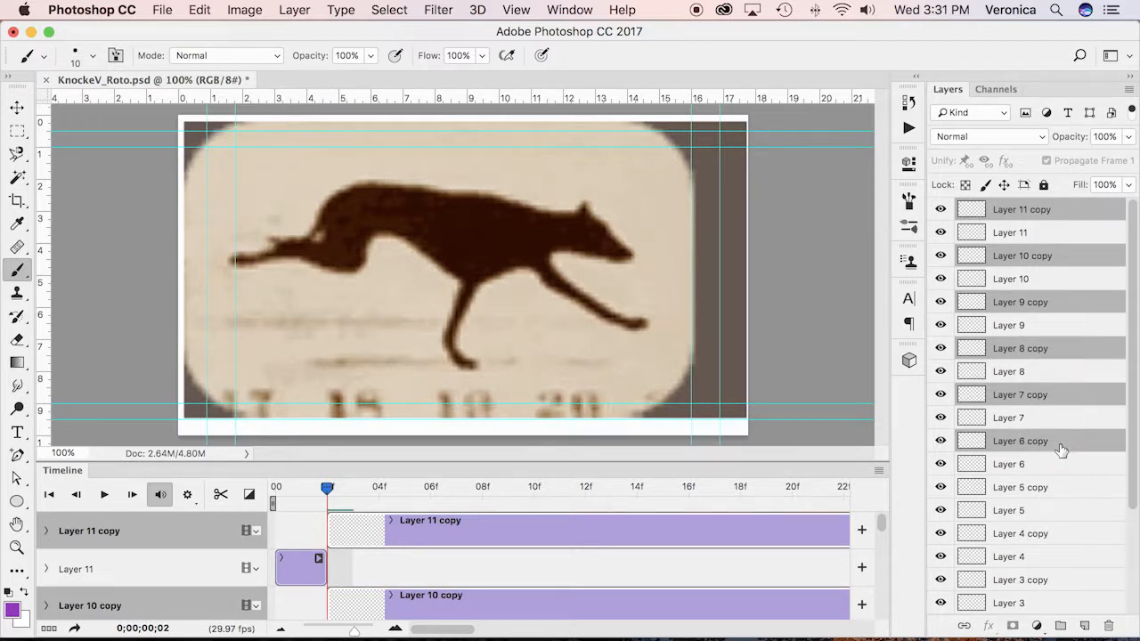
super+click(1066, 488)
super+click(1067, 535)
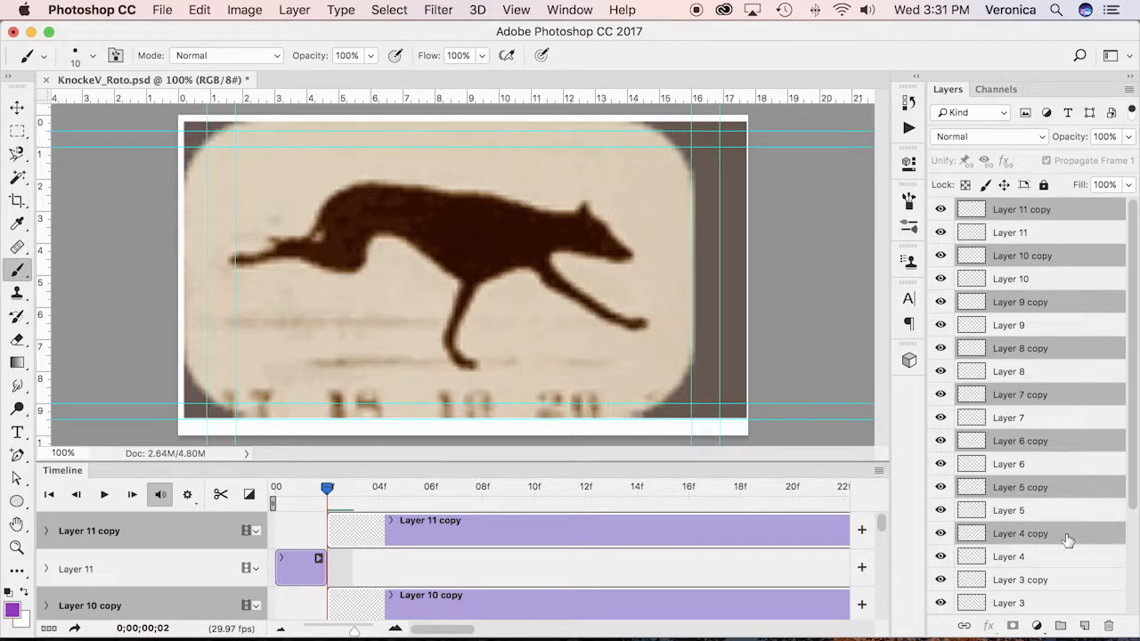
super+click(1073, 581)
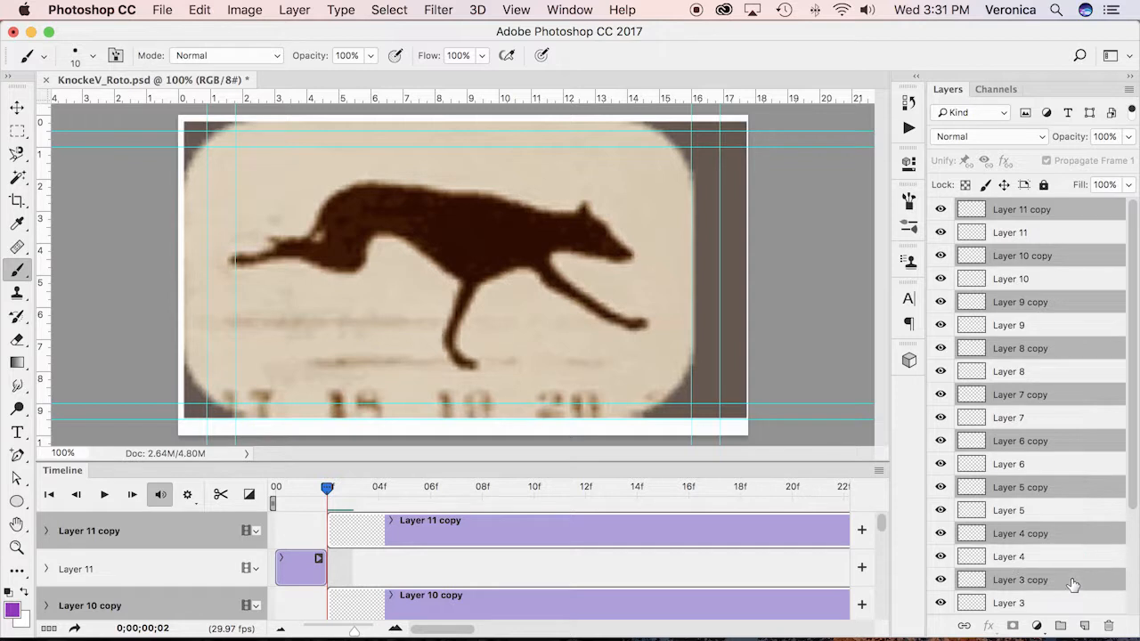
drag(1133, 485, 1134, 547)
super+click(1023, 537)
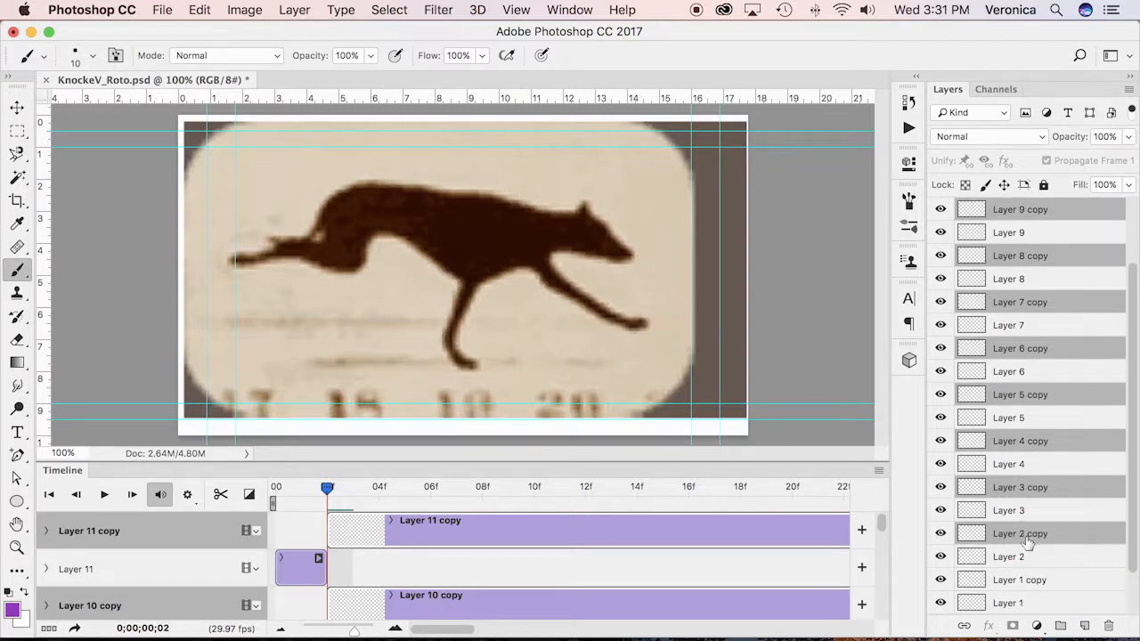
super+click(1049, 588)
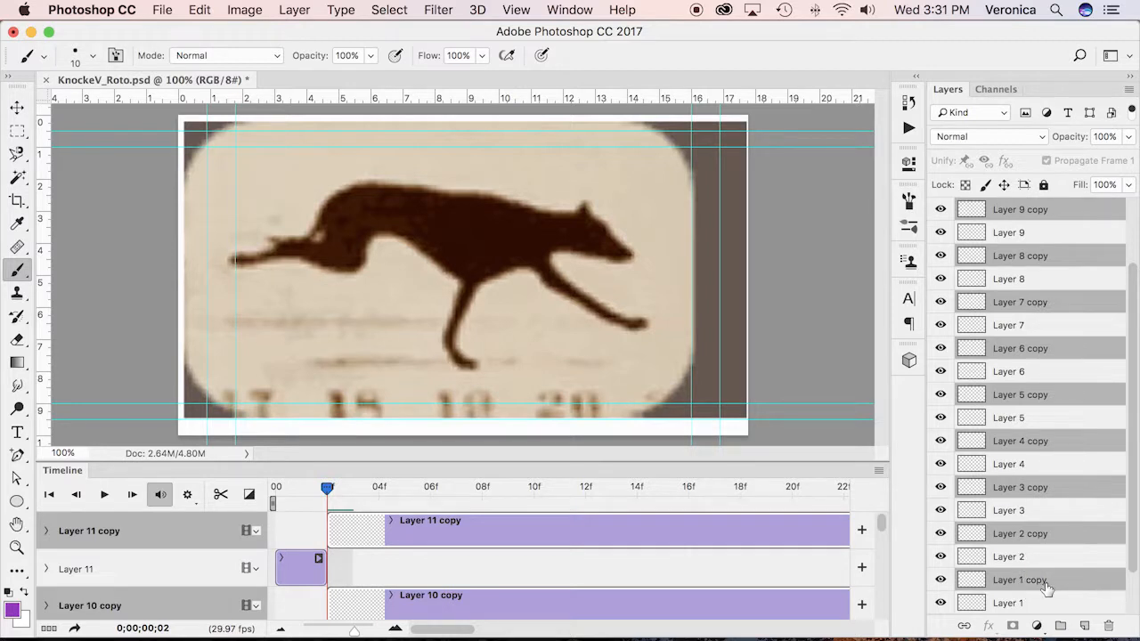
click(1109, 628)
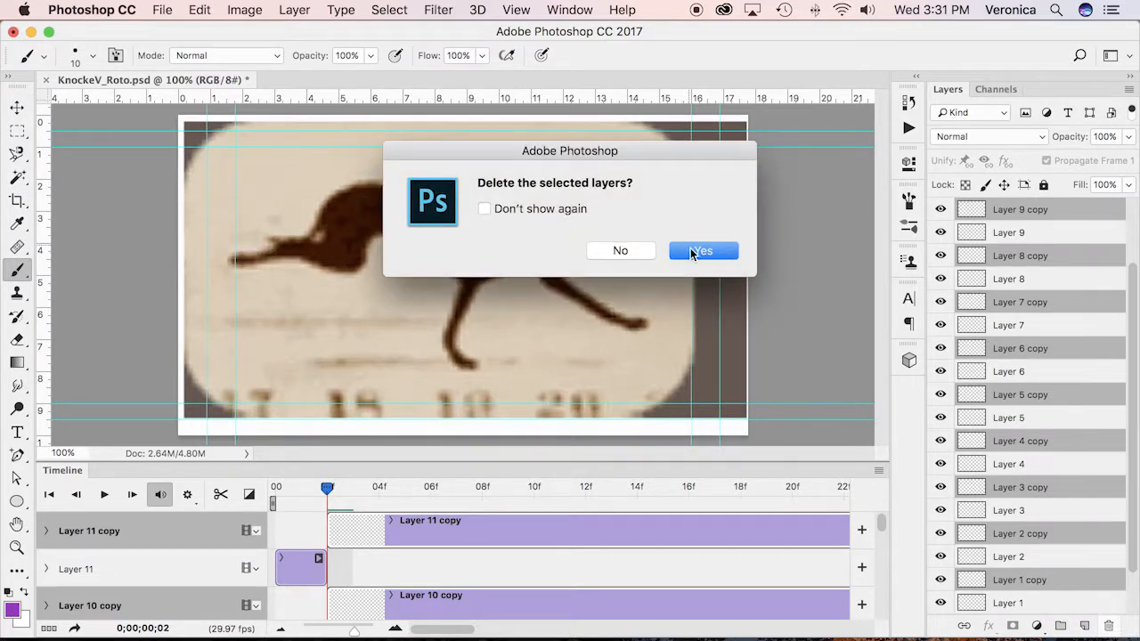
click(701, 252)
- Enlarge the timeline area and move the clips of Layers 2, 3 and 4 to start at frames 02, 04 and 06
drag(664, 462, 692, 131)
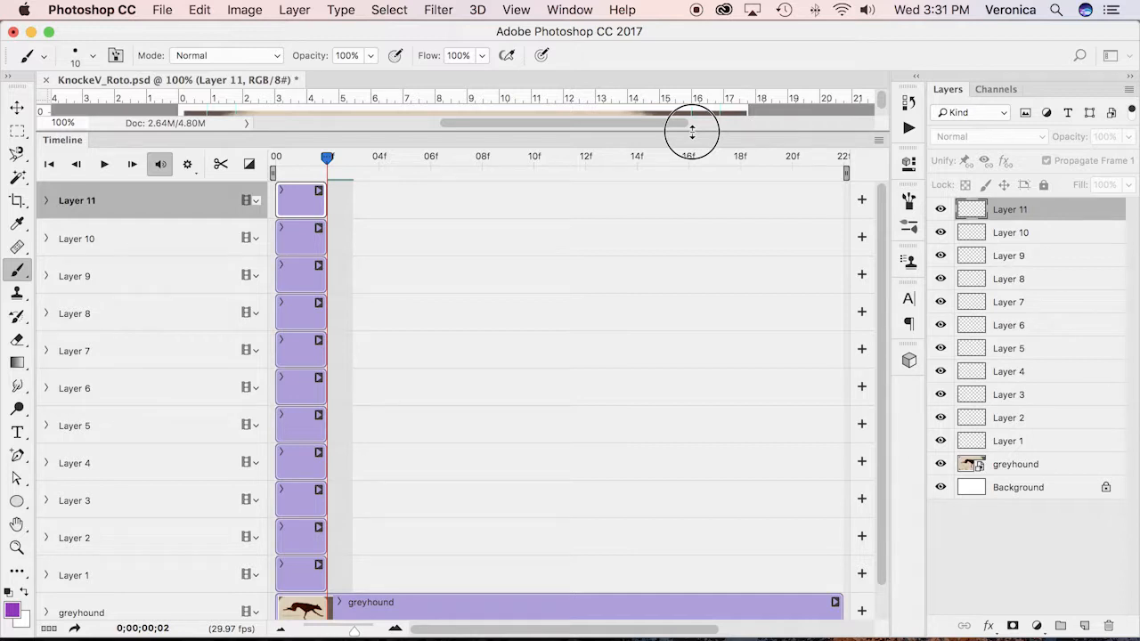
drag(692, 131, 692, 132)
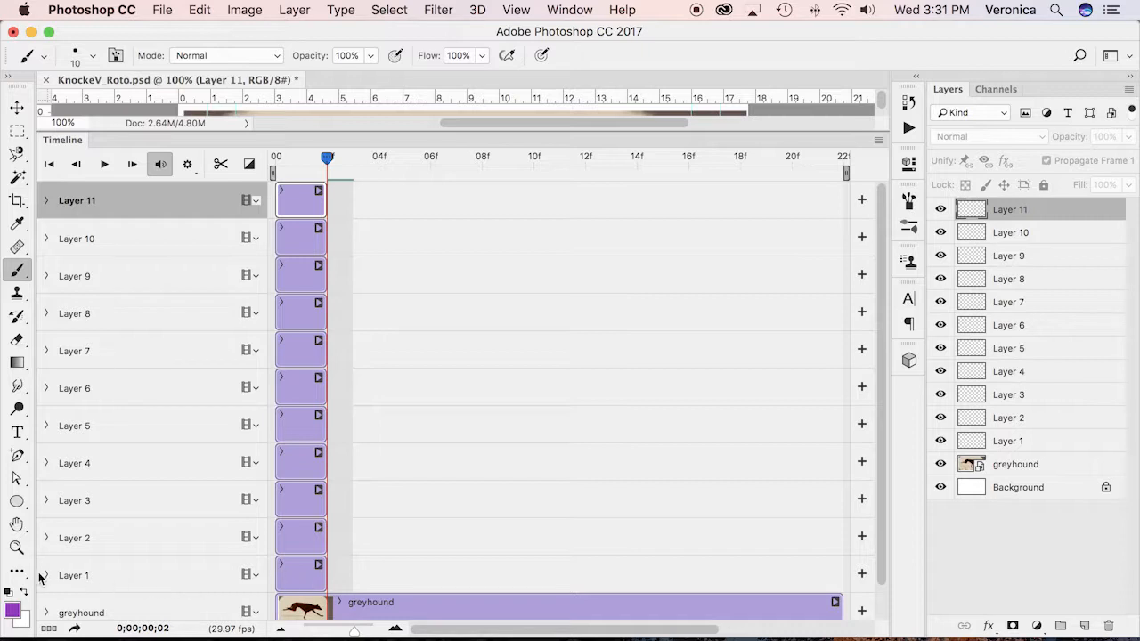
click(304, 574)
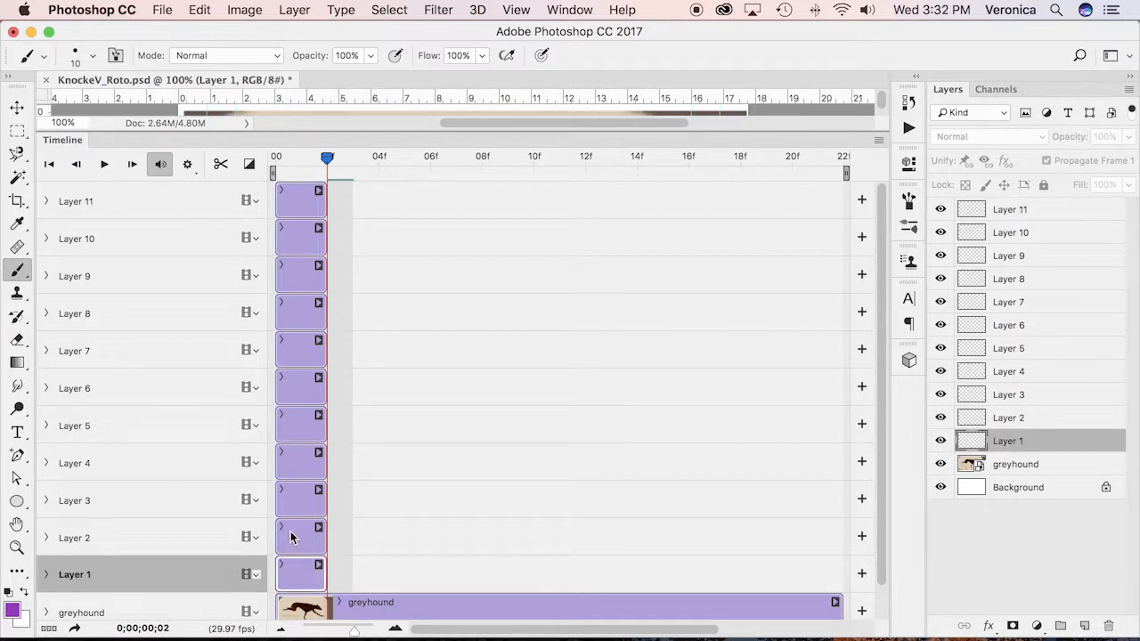
click(292, 532)
drag(292, 533, 352, 534)
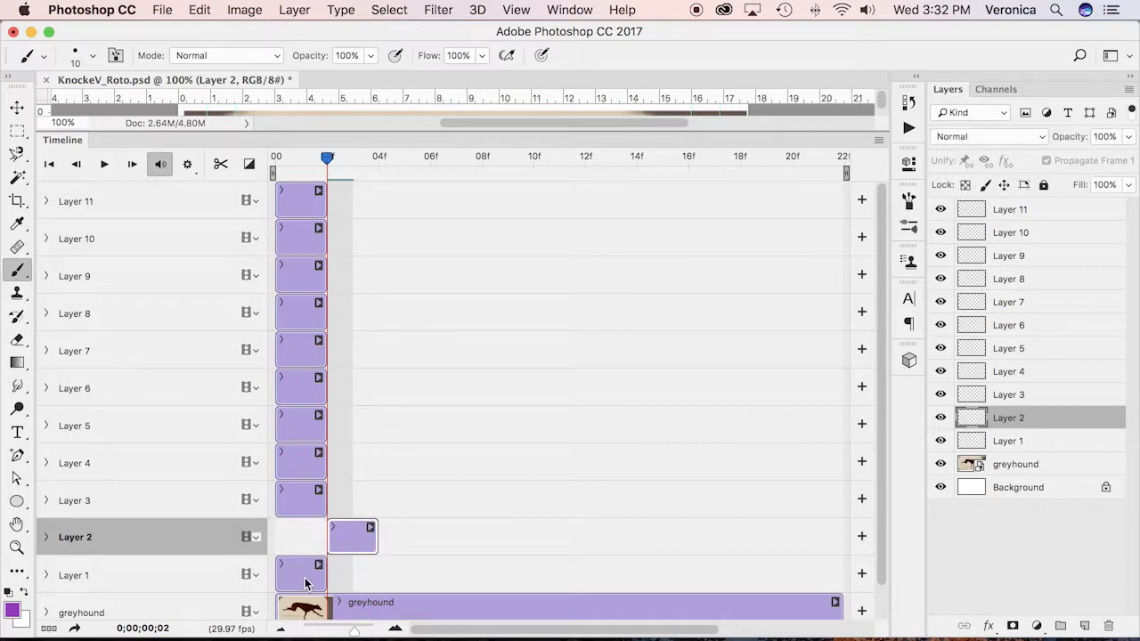
click(307, 506)
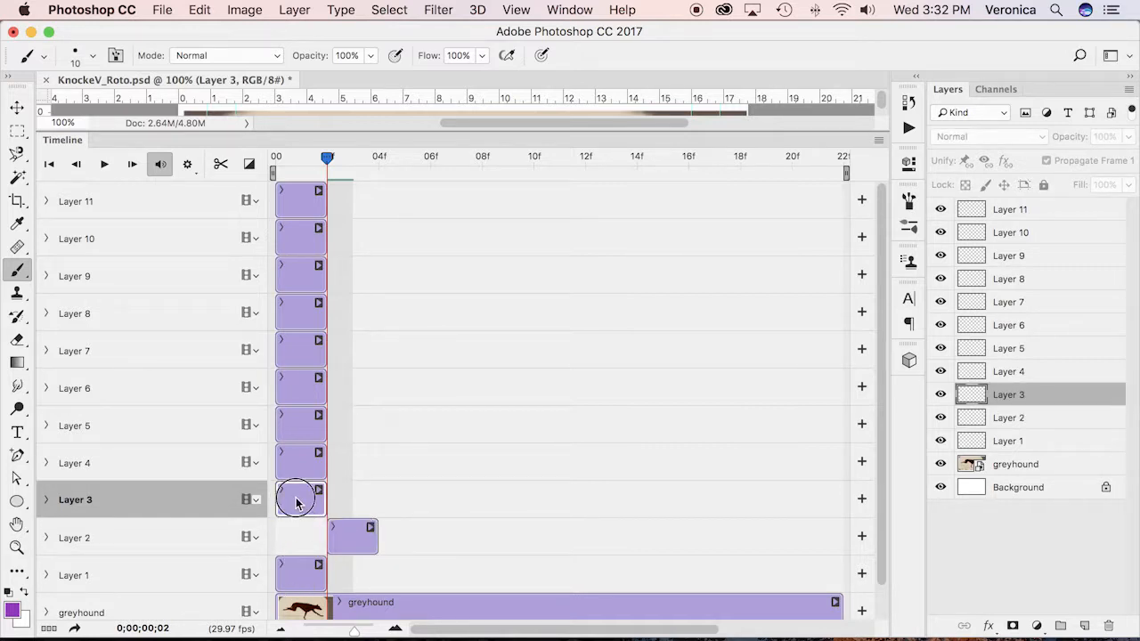
drag(296, 504, 412, 500)
click(290, 462)
drag(290, 461, 435, 476)
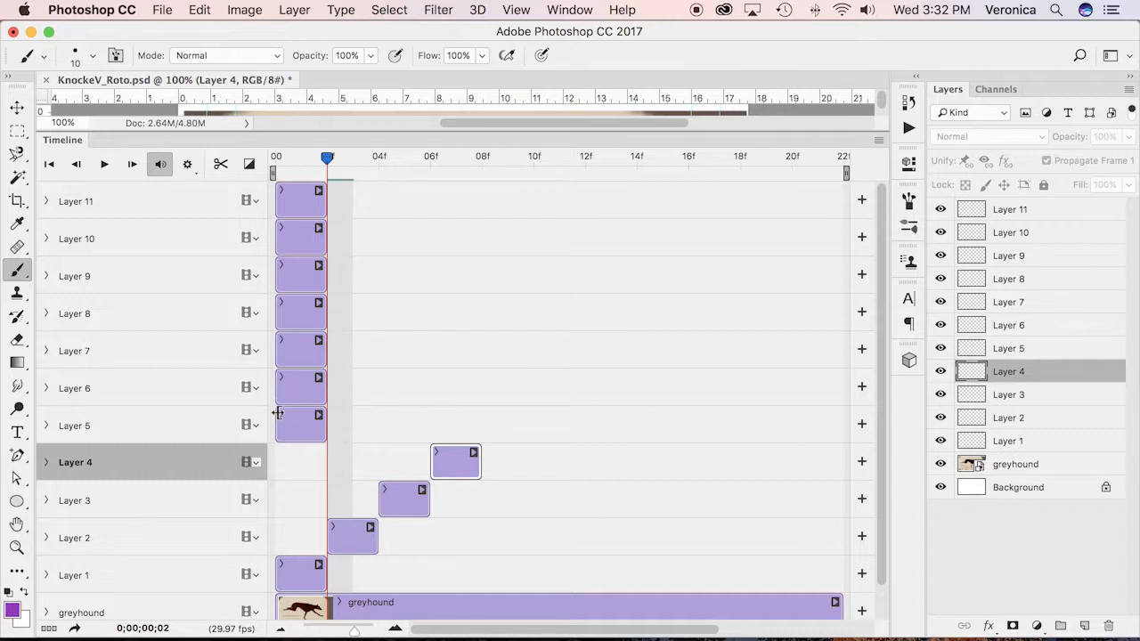
- Stagger the clips of Layers 5 to 11 to start at every second frame from 08 to 20, and save the file
drag(293, 424, 497, 429)
click(293, 391)
drag(293, 390, 553, 392)
drag(288, 356, 584, 360)
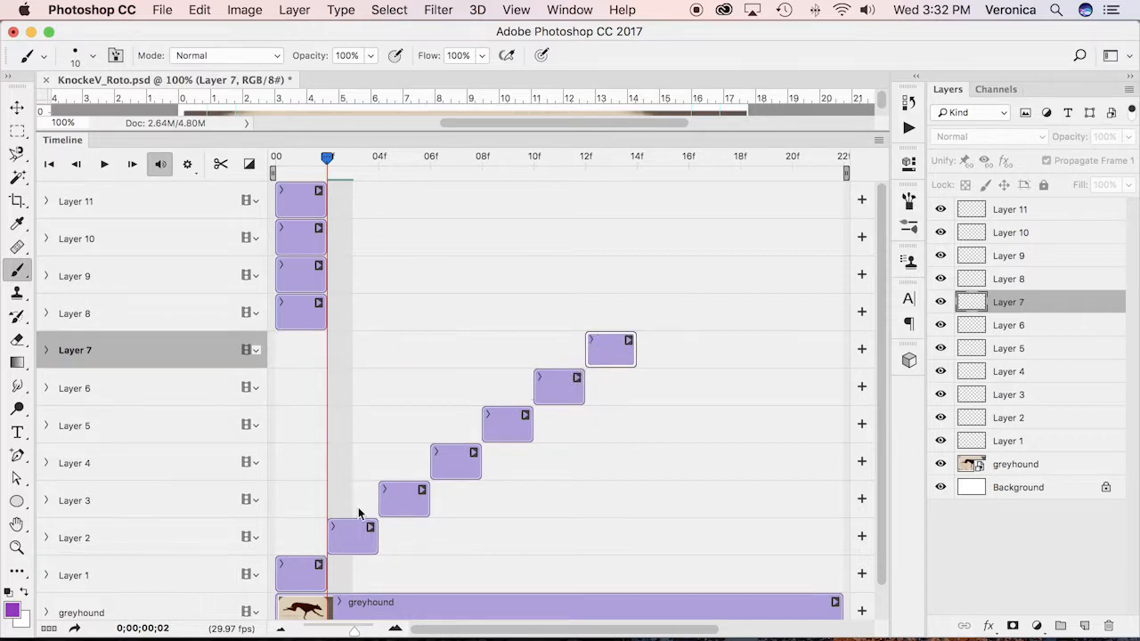
drag(298, 314, 661, 317)
drag(297, 267, 704, 277)
drag(301, 239, 751, 240)
drag(283, 199, 725, 208)
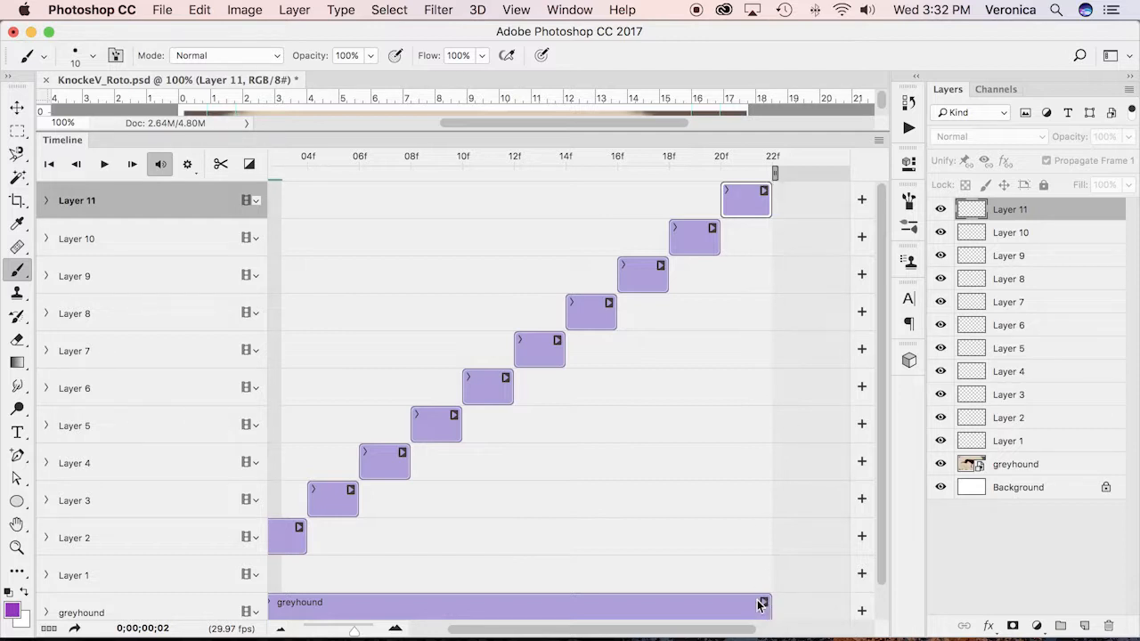
key(super+s)
scroll(759, 605, left, 3)
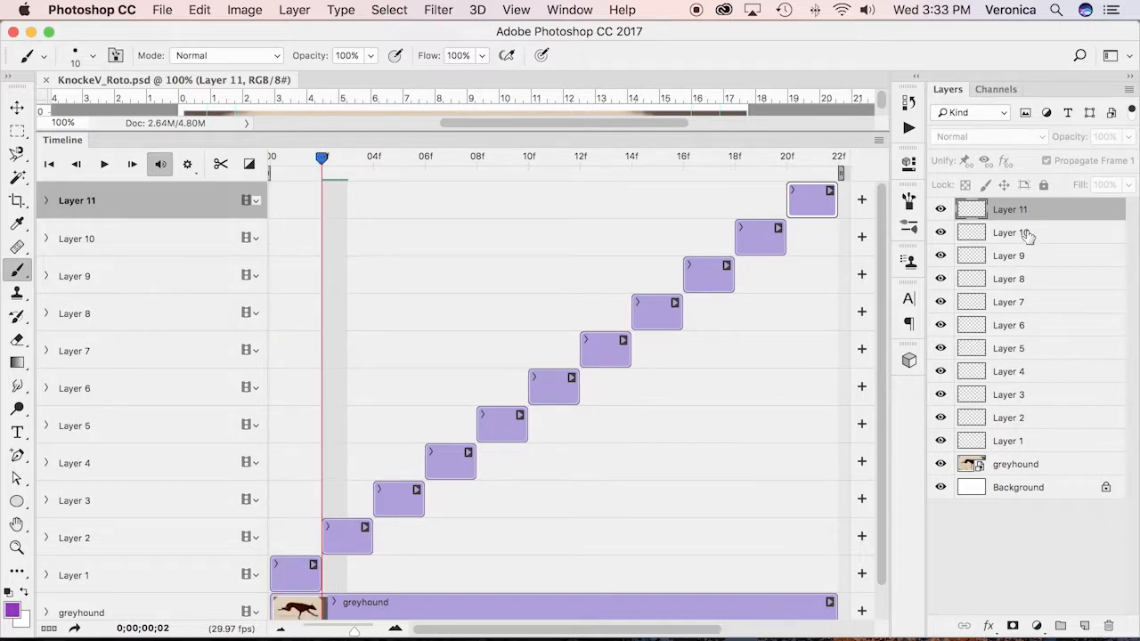
- Lock the greyhound layer and Layers 1 to 11 with the All option, and deselect them
click(1055, 467)
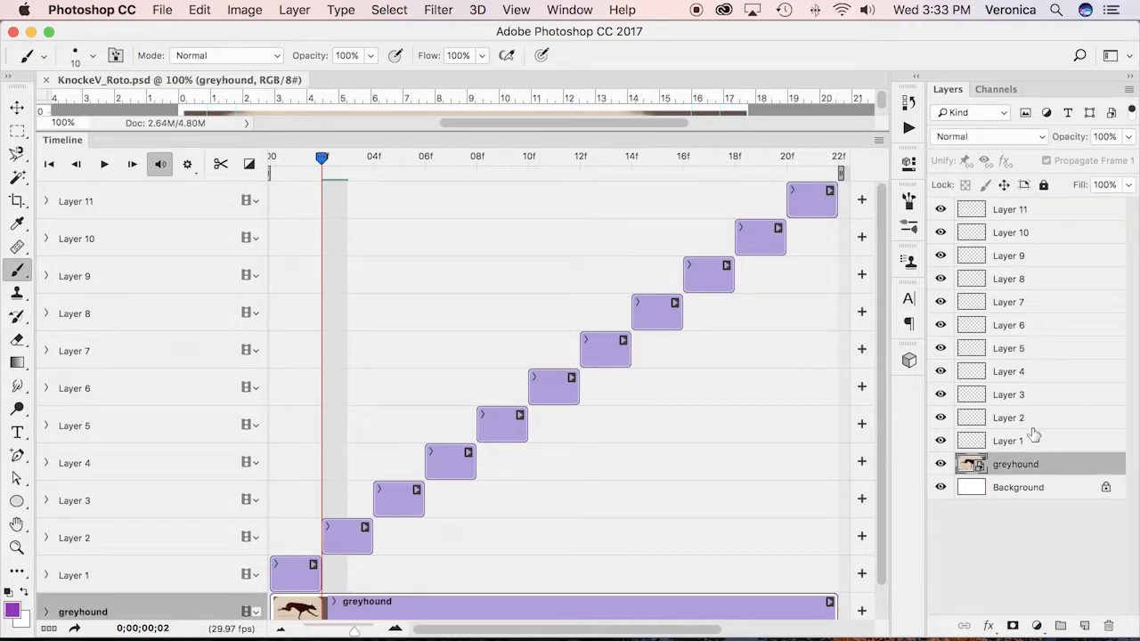
shift+click(1045, 214)
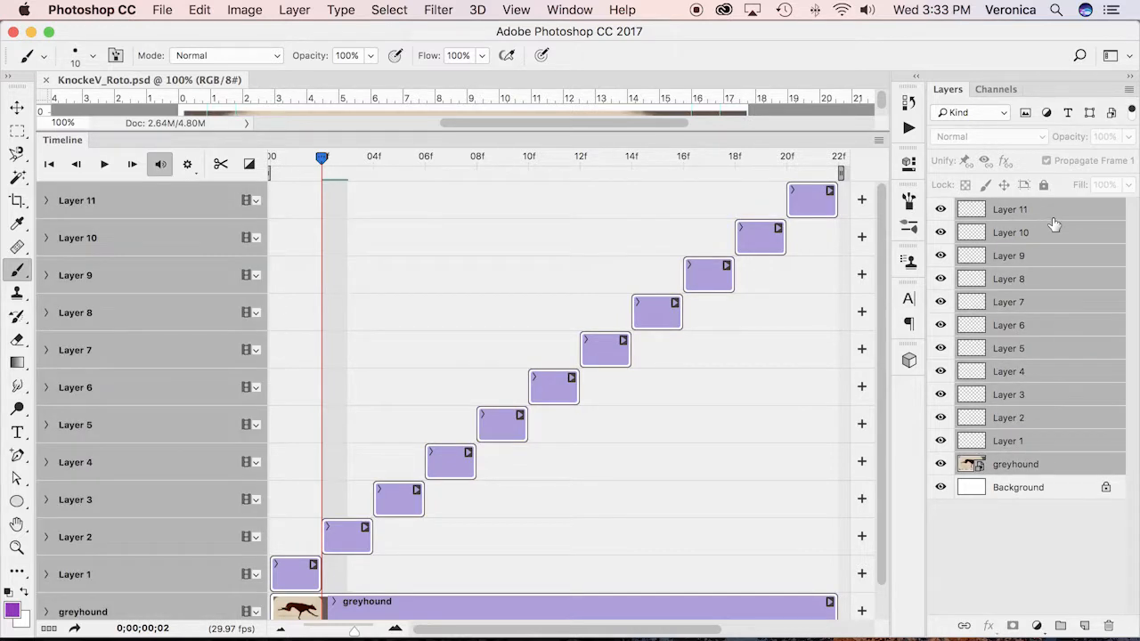
click(1129, 90)
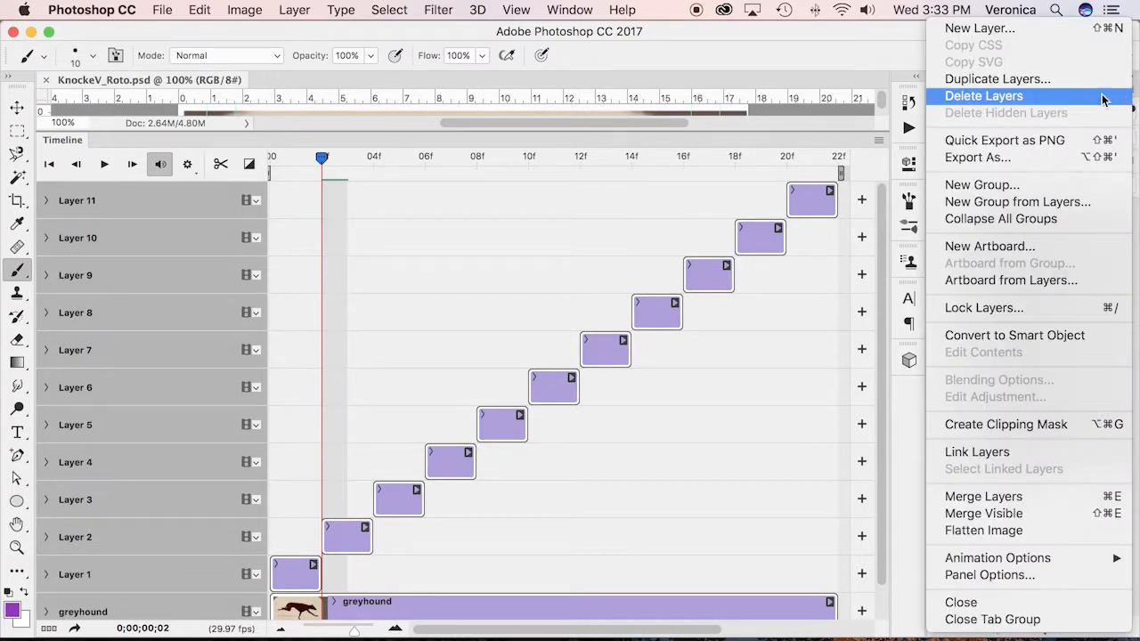
click(975, 314)
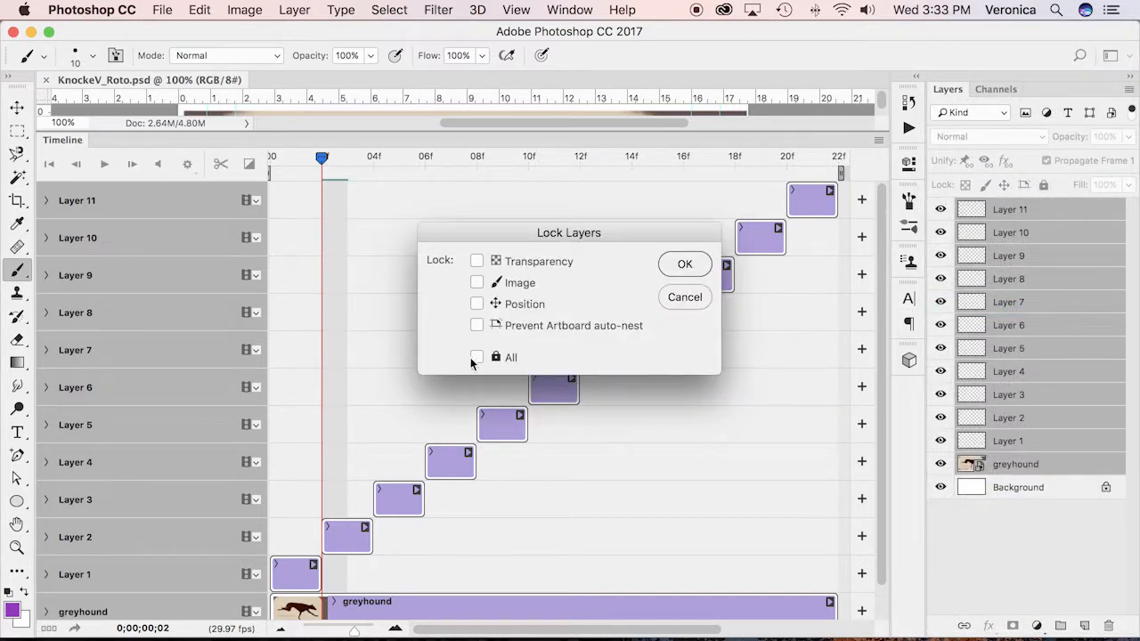
click(477, 358)
click(686, 265)
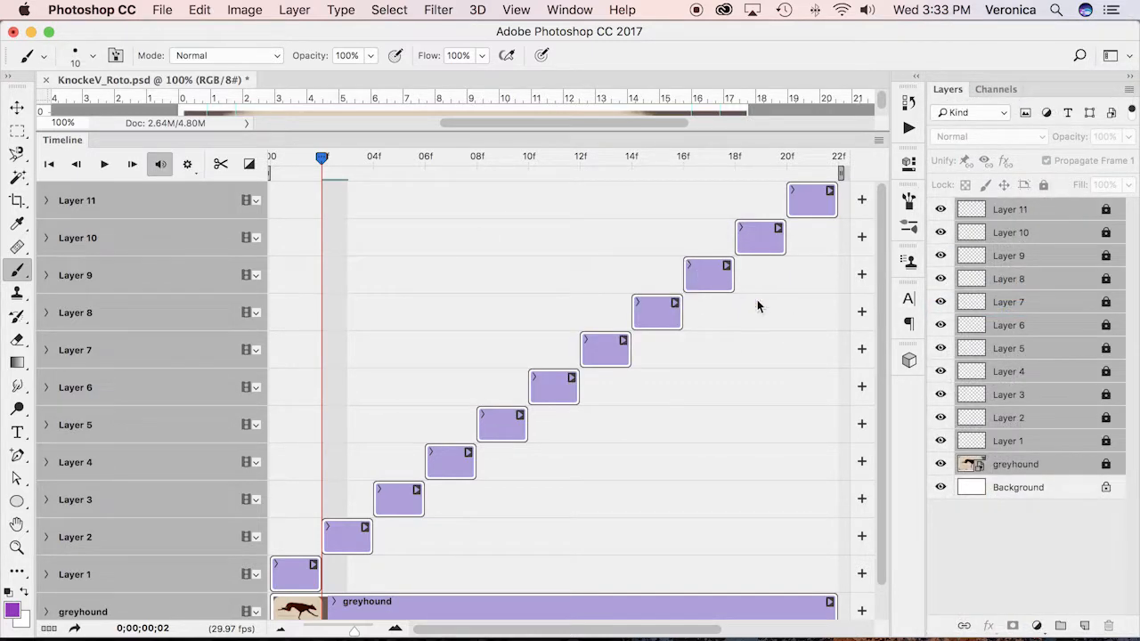
click(1040, 573)
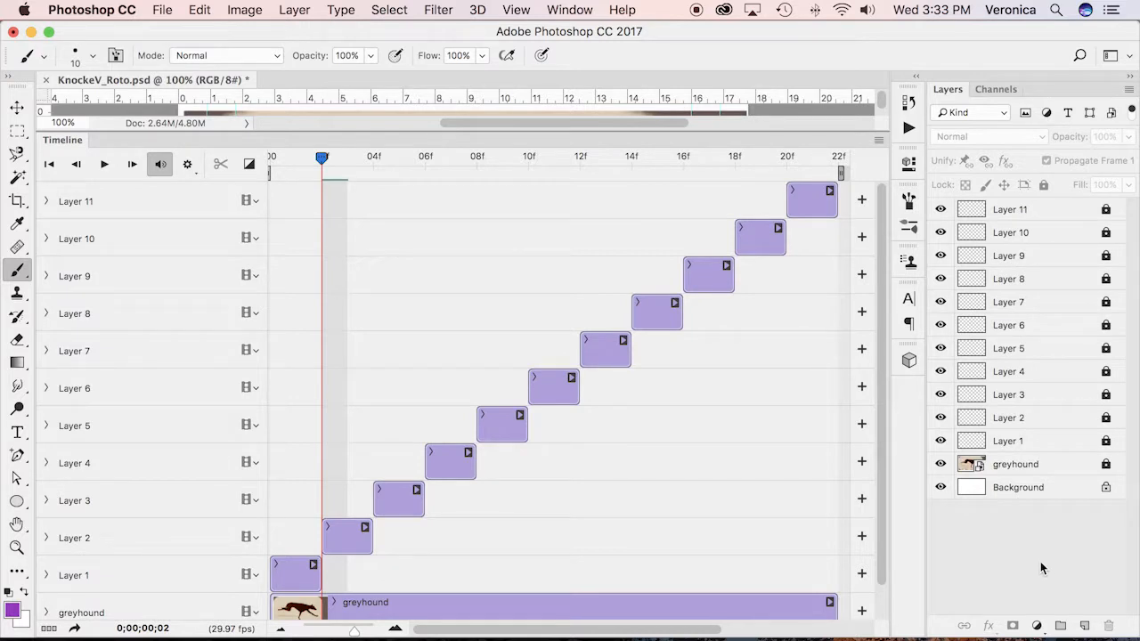
- Unlock Layer 1 and set the foreground colour to purple a42ccb
click(1106, 442)
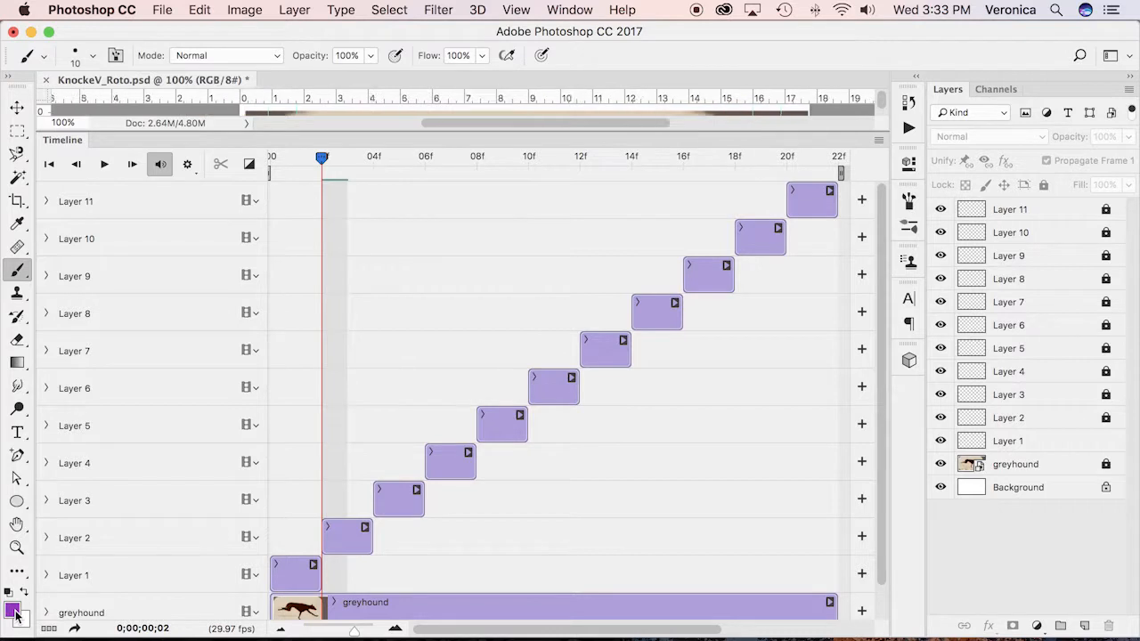
click(13, 612)
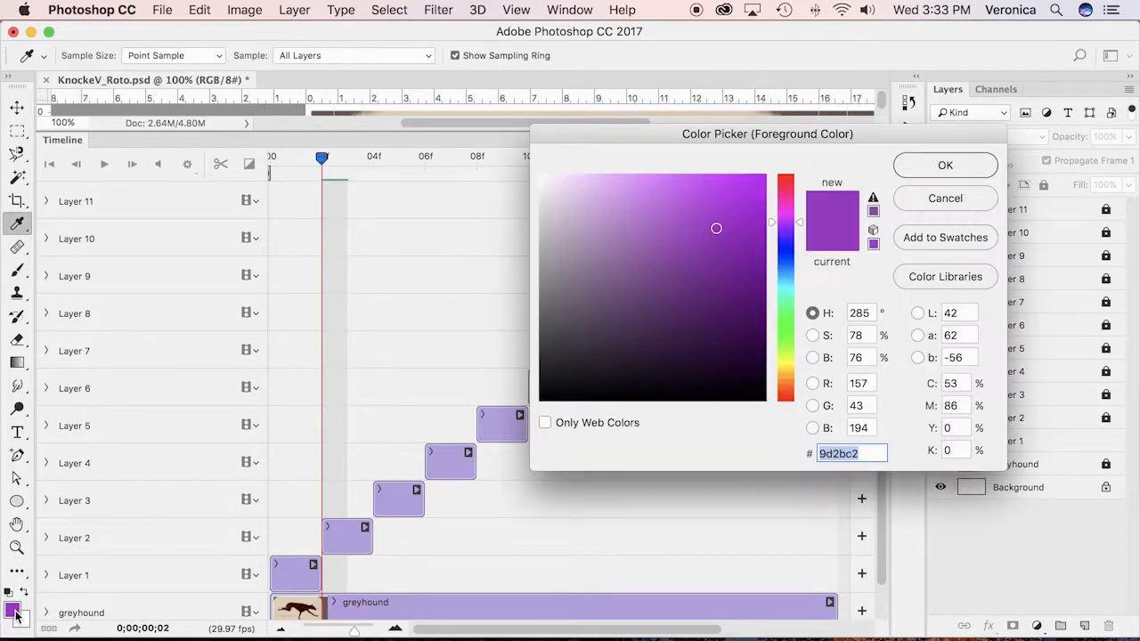
click(717, 220)
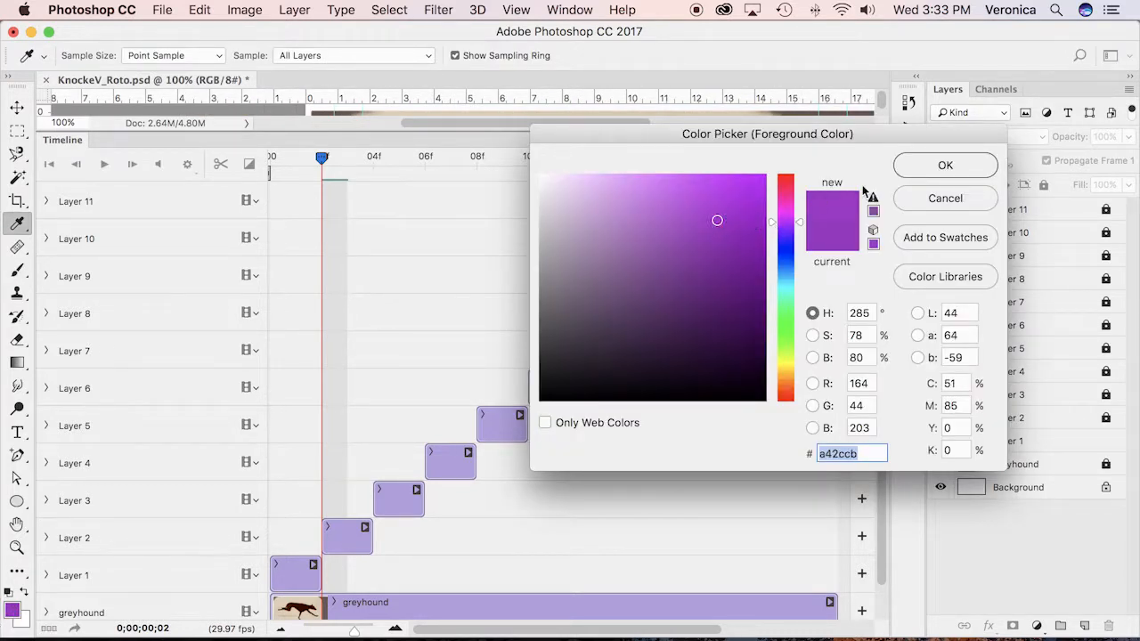
click(944, 166)
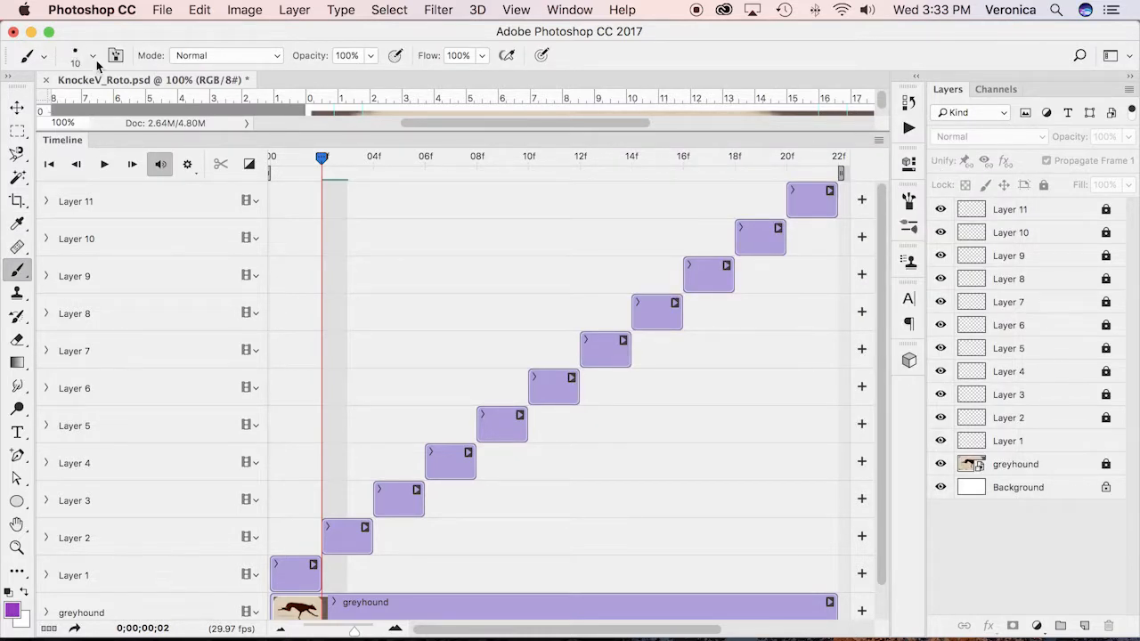
- Choose the hard round brush with a size of 10 px and 100% hardness
click(93, 57)
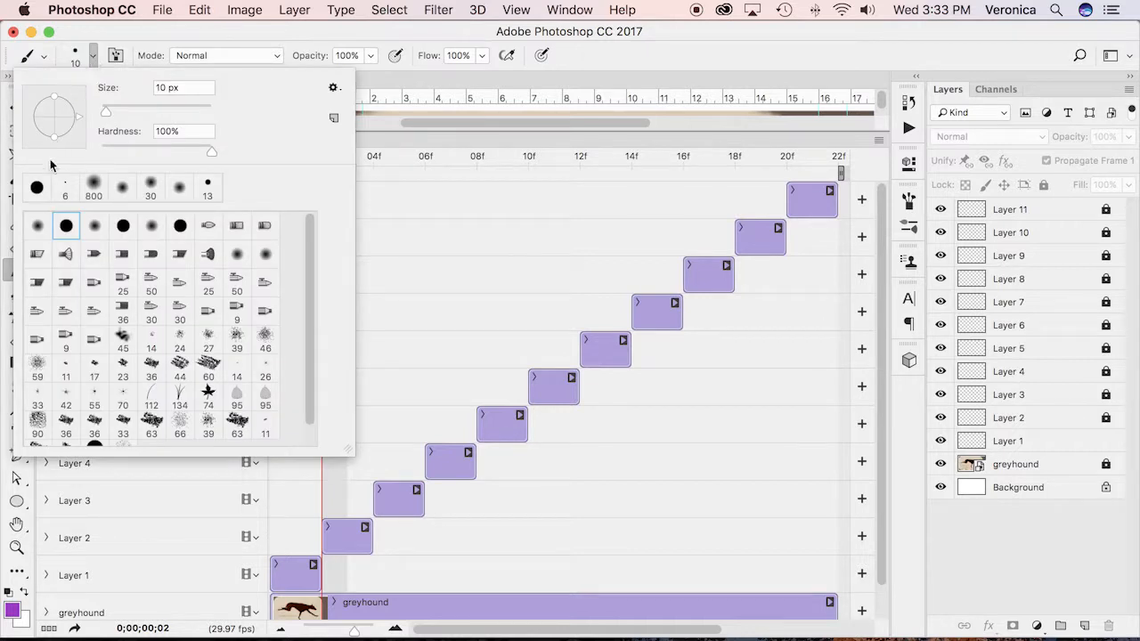
click(69, 232)
click(713, 59)
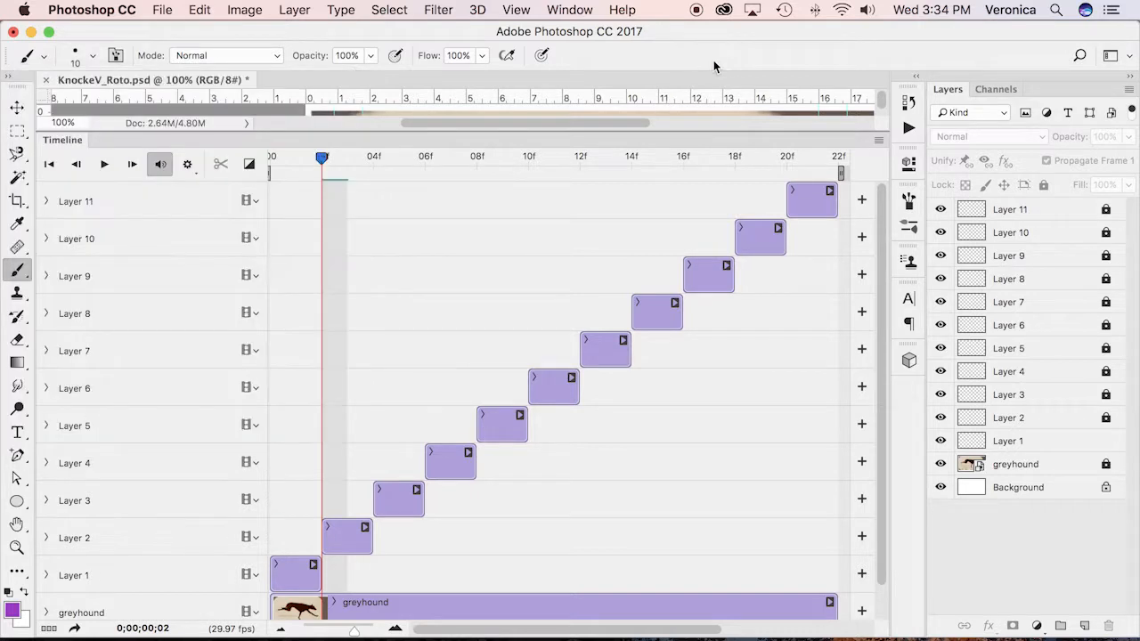
- Shrink the timeline area to reveal the canvas, and select Layer 1 with the playhead at frame 00
drag(663, 130, 618, 560)
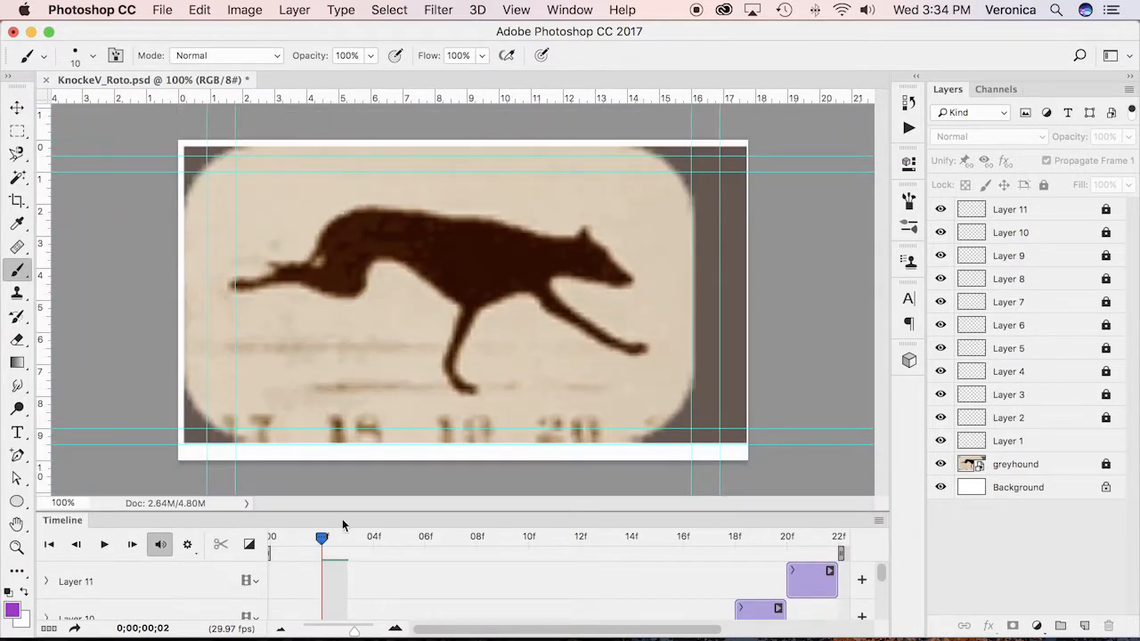
drag(322, 537, 275, 541)
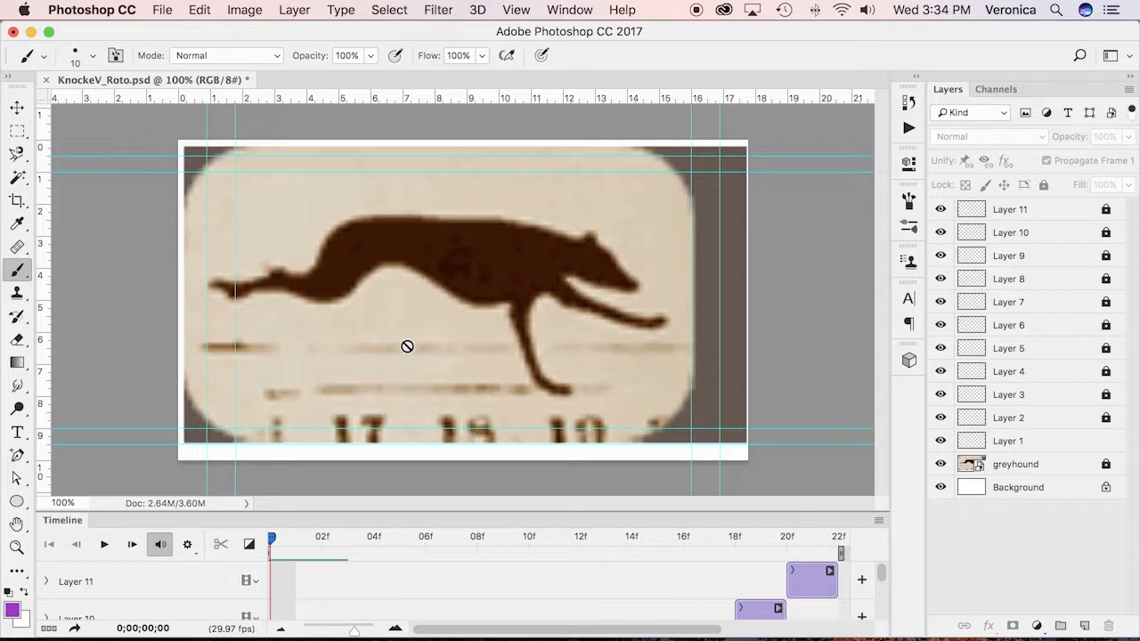
click(995, 438)
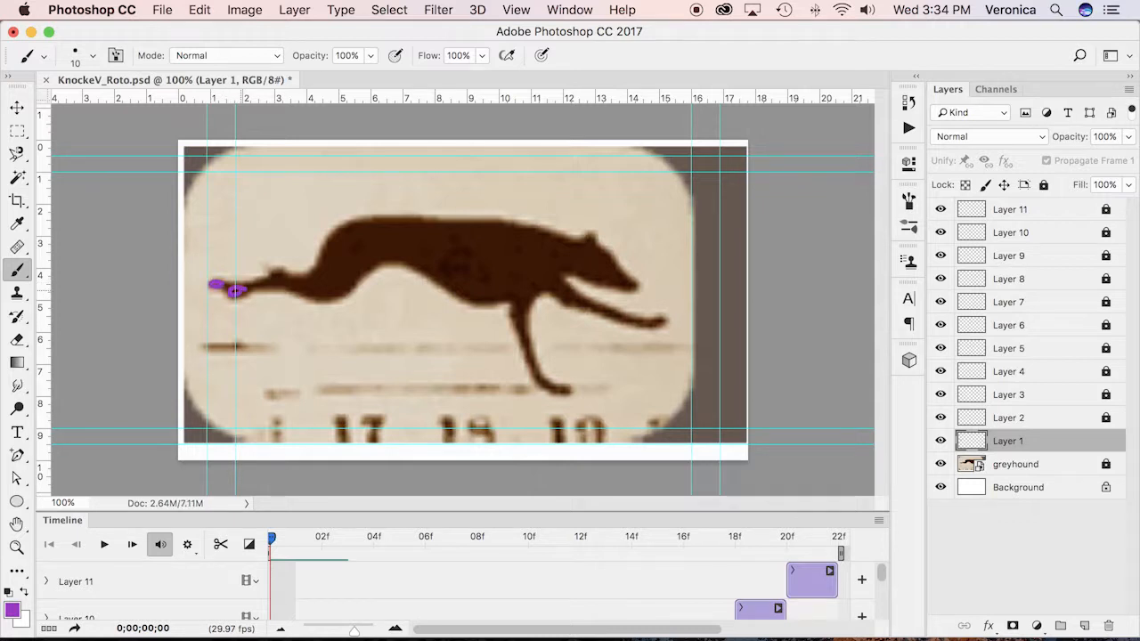
- Paint purple circles on Layer 1 over the greyhound's hind joints, haunch, chest and head, including the ear
mouse_move(271, 282)
mouse_down()
mouse_move(283, 276)
mouse_move(275, 271)
mouse_move(314, 299)
mouse_move(342, 284)
mouse_move(311, 272)
mouse_up()
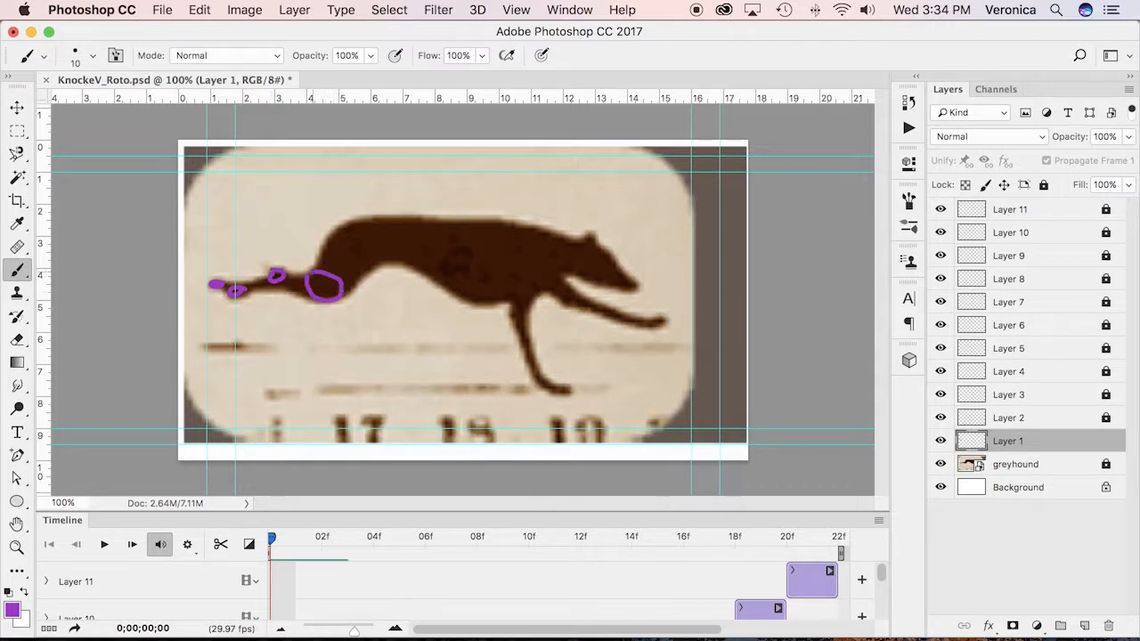
mouse_move(343, 228)
mouse_down()
mouse_move(334, 264)
mouse_move(376, 276)
mouse_move(382, 247)
mouse_move(349, 228)
mouse_up()
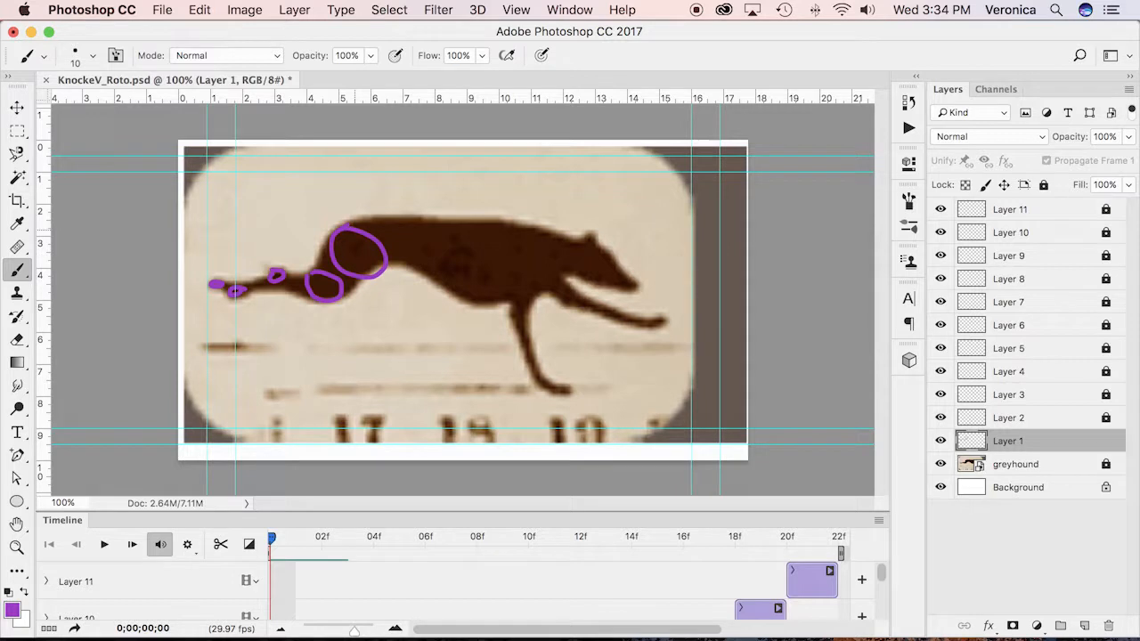
mouse_move(488, 222)
mouse_down()
mouse_move(442, 263)
mouse_move(460, 293)
mouse_move(483, 300)
mouse_move(532, 279)
mouse_move(535, 242)
mouse_move(491, 224)
mouse_up()
mouse_move(594, 247)
mouse_down()
mouse_move(589, 236)
mouse_move(580, 271)
mouse_move(602, 279)
mouse_move(606, 252)
mouse_move(581, 253)
mouse_up()
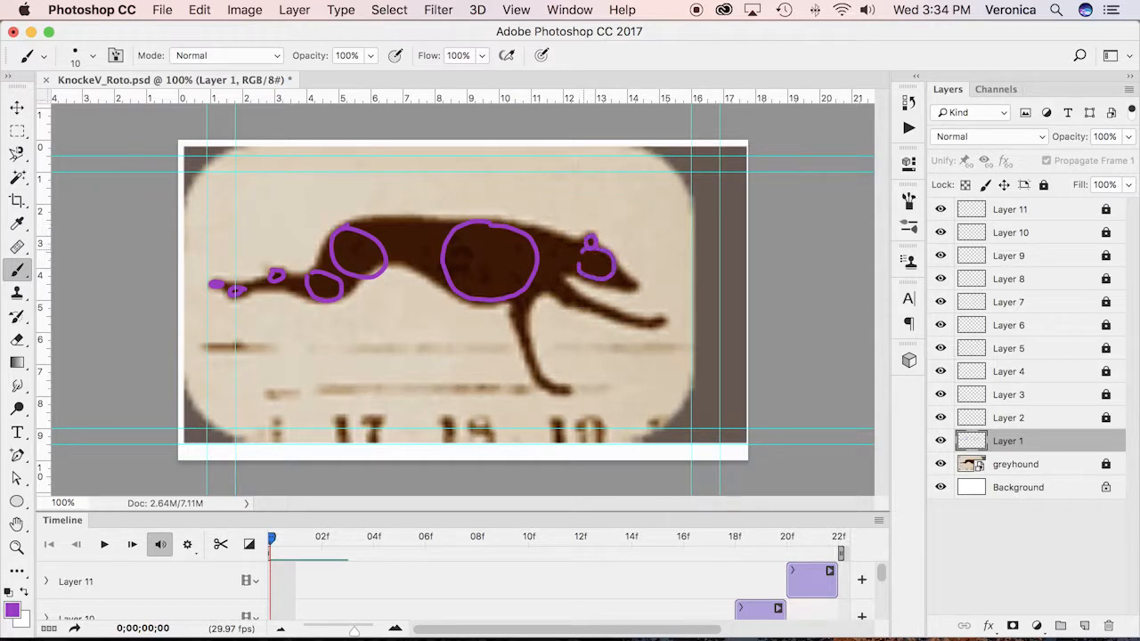
- Outline the greyhound's muzzle, throat, both front legs and belly on Layer 1, redoing the stroke down the rear front leg
mouse_move(631, 284)
mouse_down()
mouse_move(570, 271)
mouse_move(563, 284)
mouse_move(606, 310)
mouse_move(661, 317)
mouse_up()
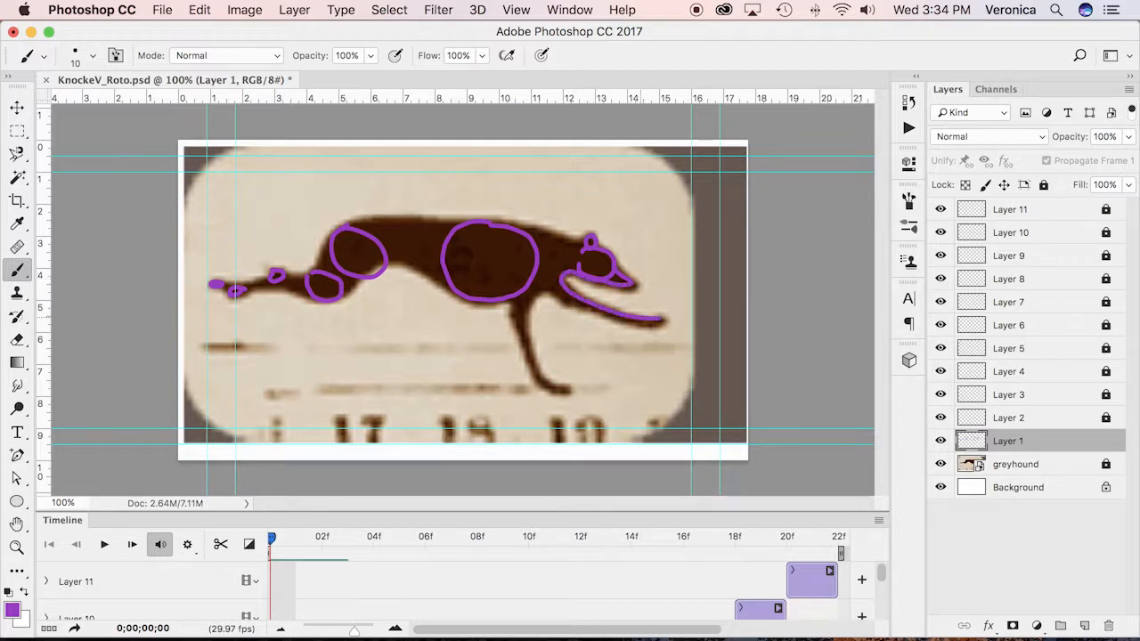
mouse_move(566, 388)
mouse_down()
mouse_move(550, 388)
mouse_move(567, 390)
mouse_up()
drag(541, 291, 629, 319)
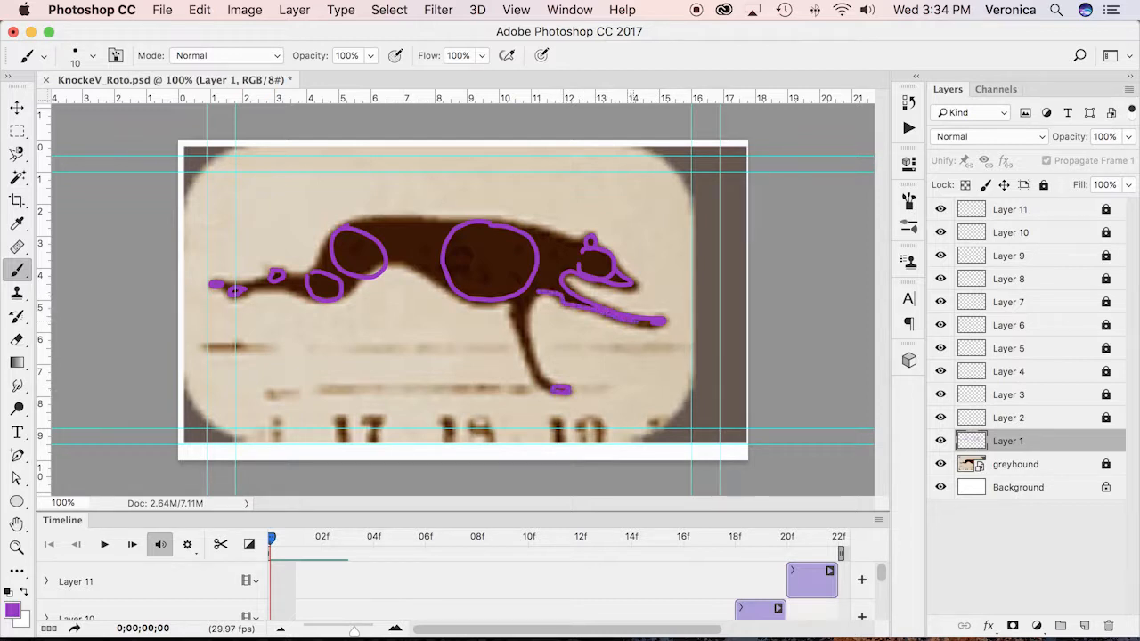
drag(534, 296, 545, 371)
key(super+z)
drag(534, 296, 529, 348)
mouse_move(526, 365)
mouse_down()
mouse_move(509, 326)
mouse_move(398, 265)
mouse_move(349, 291)
mouse_up()
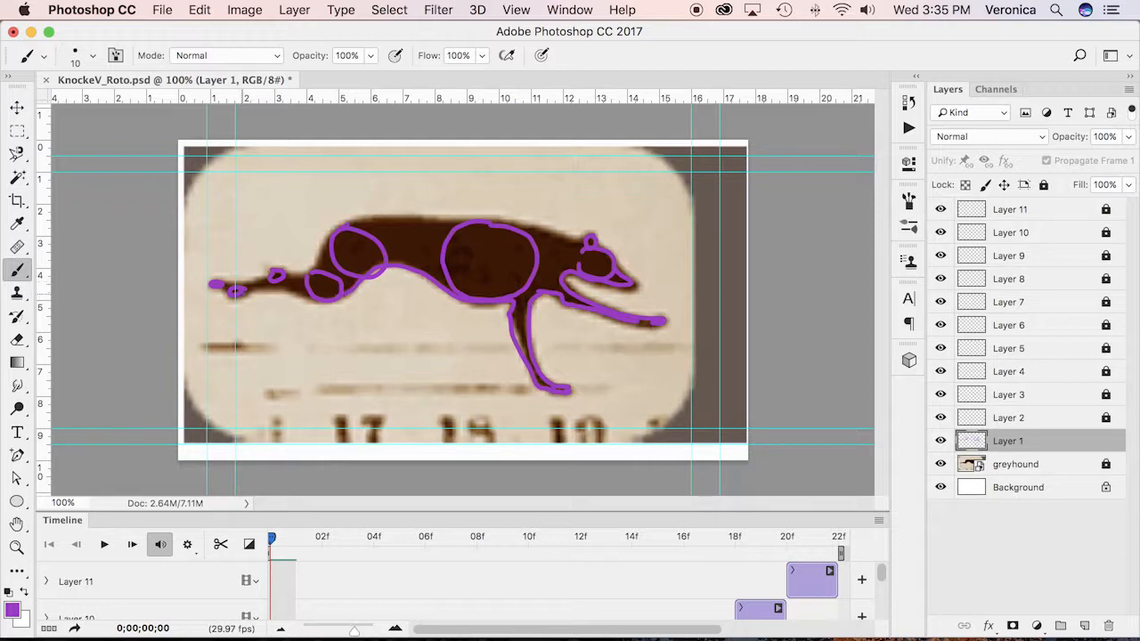
- Complete the outline of the hind legs, back and neck on Layer 1, and lock the layer
mouse_move(313, 299)
mouse_down()
mouse_move(264, 279)
mouse_move(323, 258)
mouse_up()
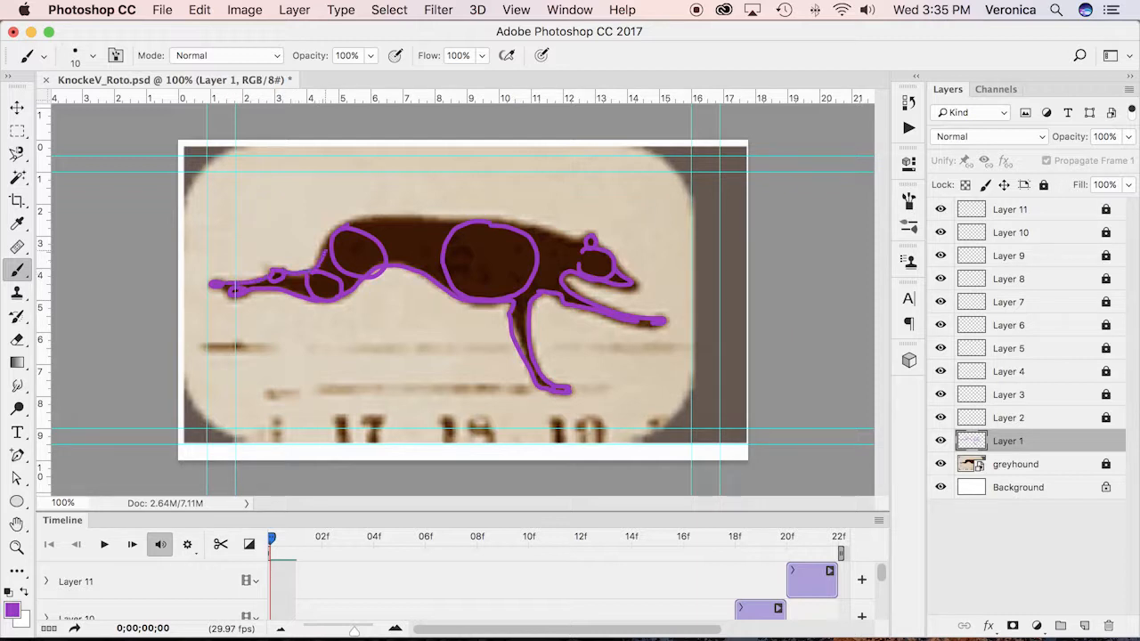
drag(464, 221, 351, 217)
drag(491, 223, 588, 239)
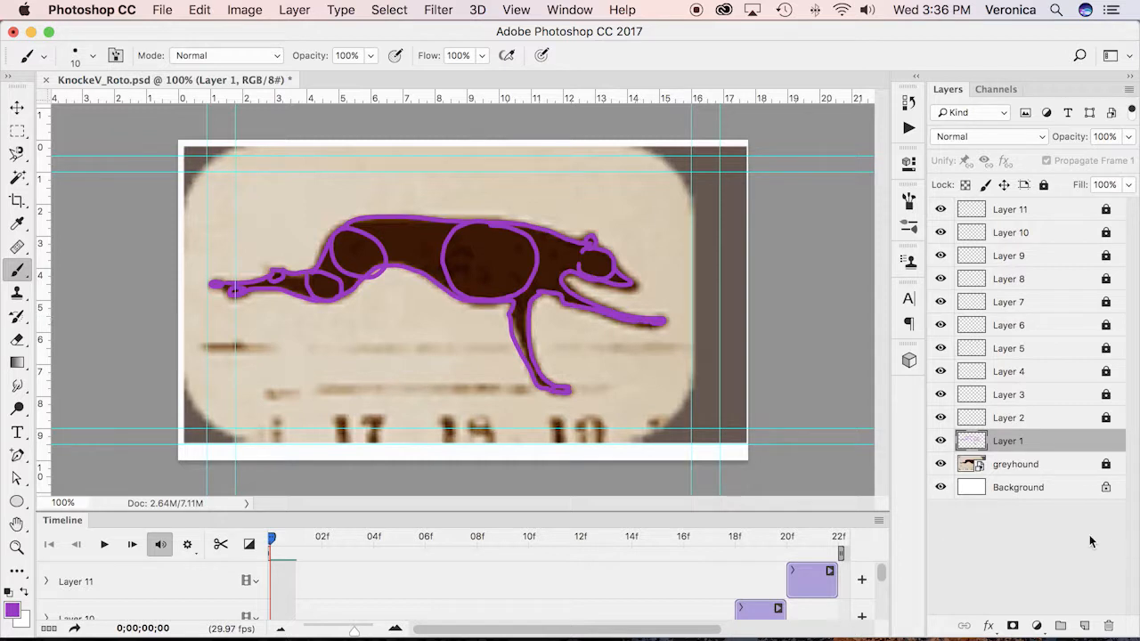
click(1045, 185)
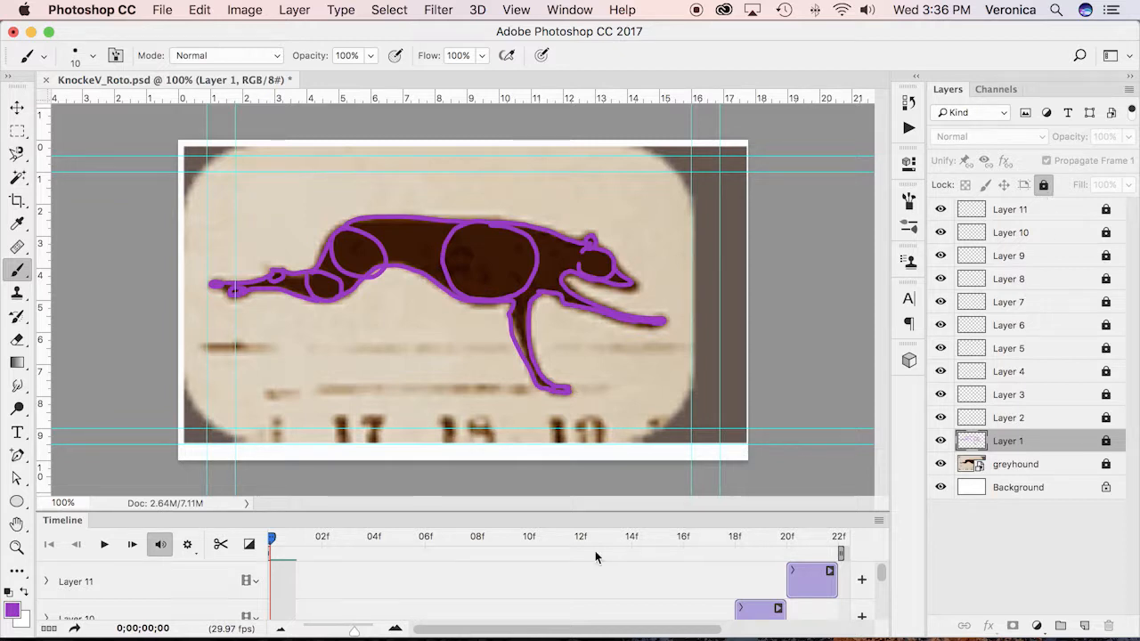
- Advance the playhead to frame 02, unlock and select Layer 2, and save the file
click(132, 545)
click(132, 545)
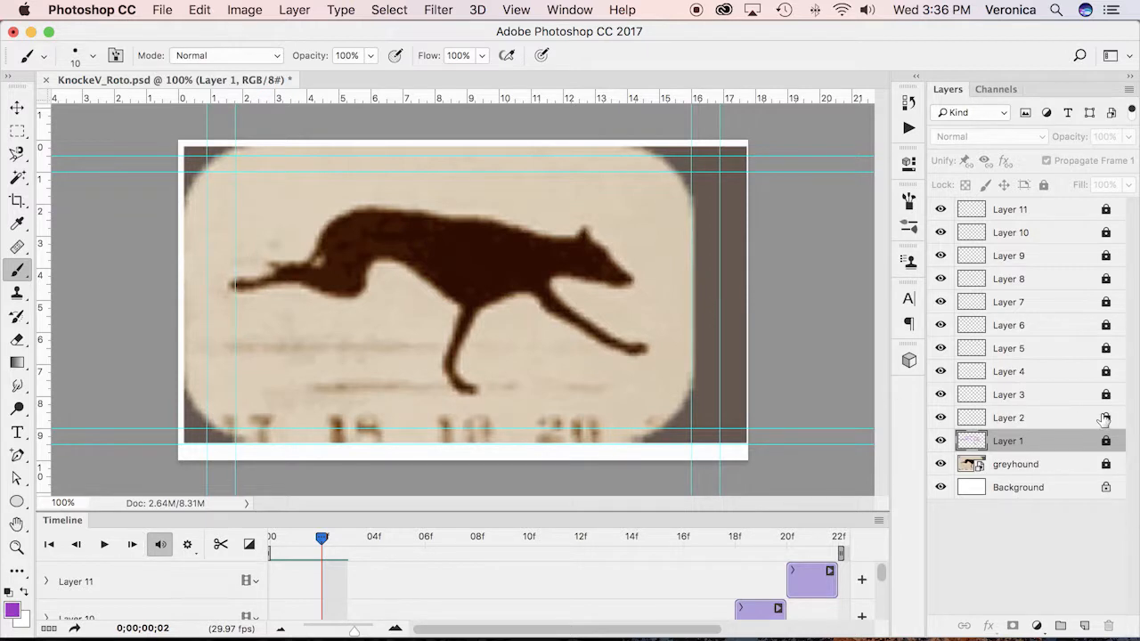
click(1073, 419)
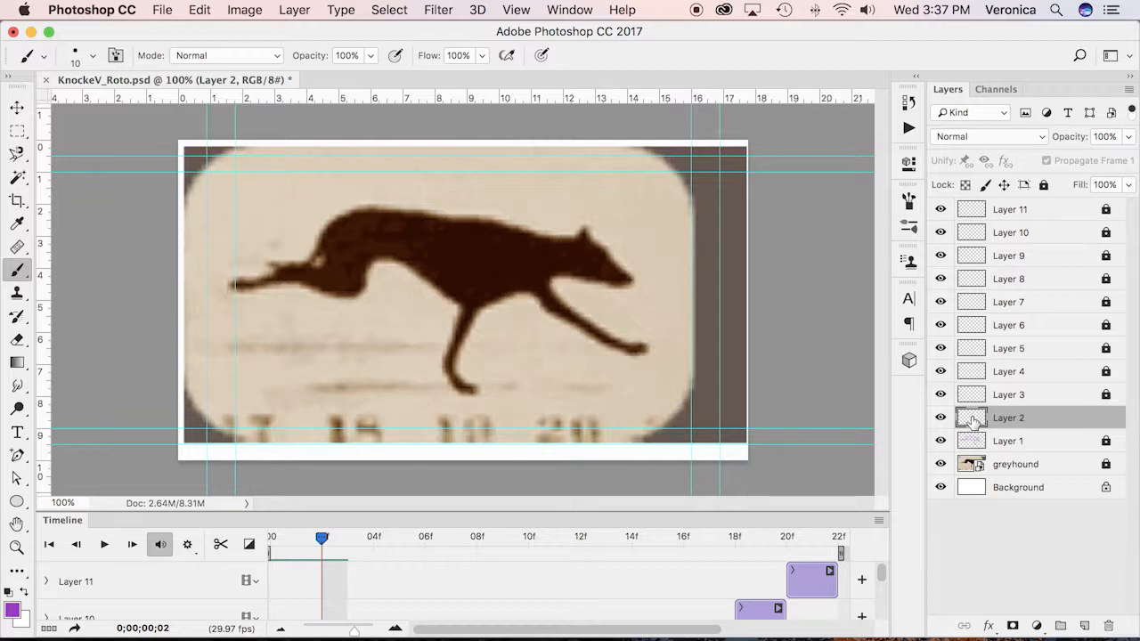
key(super+s)
- Trace the whole greyhound at frame 02 on Layer 2, with circles for haunch, chest and head, and lock the layer
drag(275, 264, 327, 230)
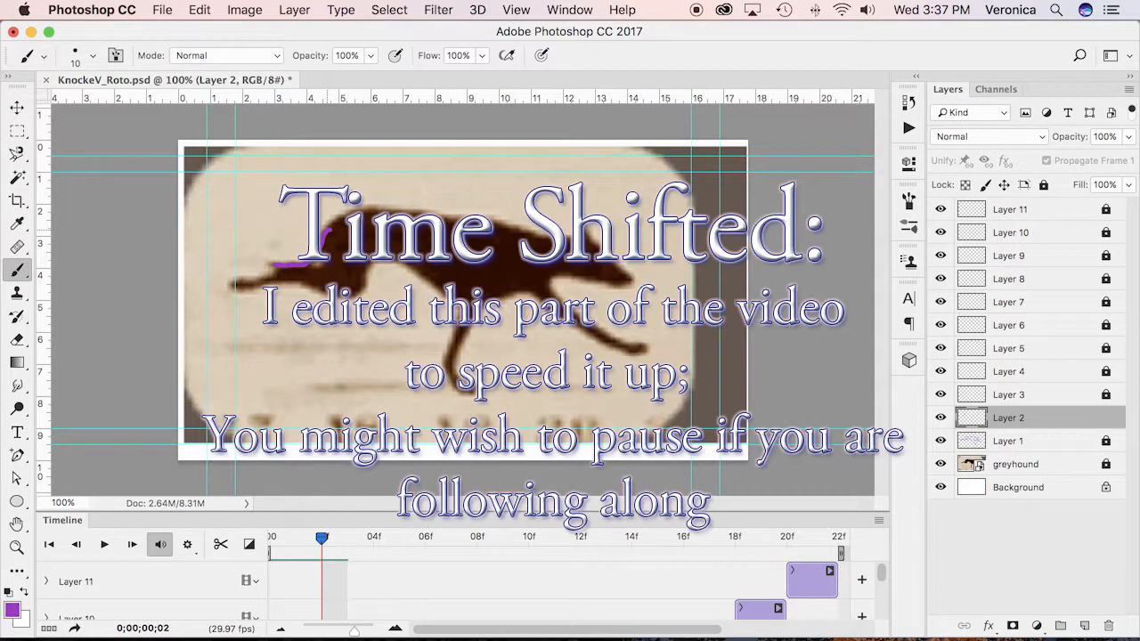
mouse_move(237, 285)
mouse_down()
mouse_move(357, 283)
mouse_move(328, 289)
mouse_move(279, 272)
mouse_move(304, 267)
mouse_move(250, 281)
mouse_up()
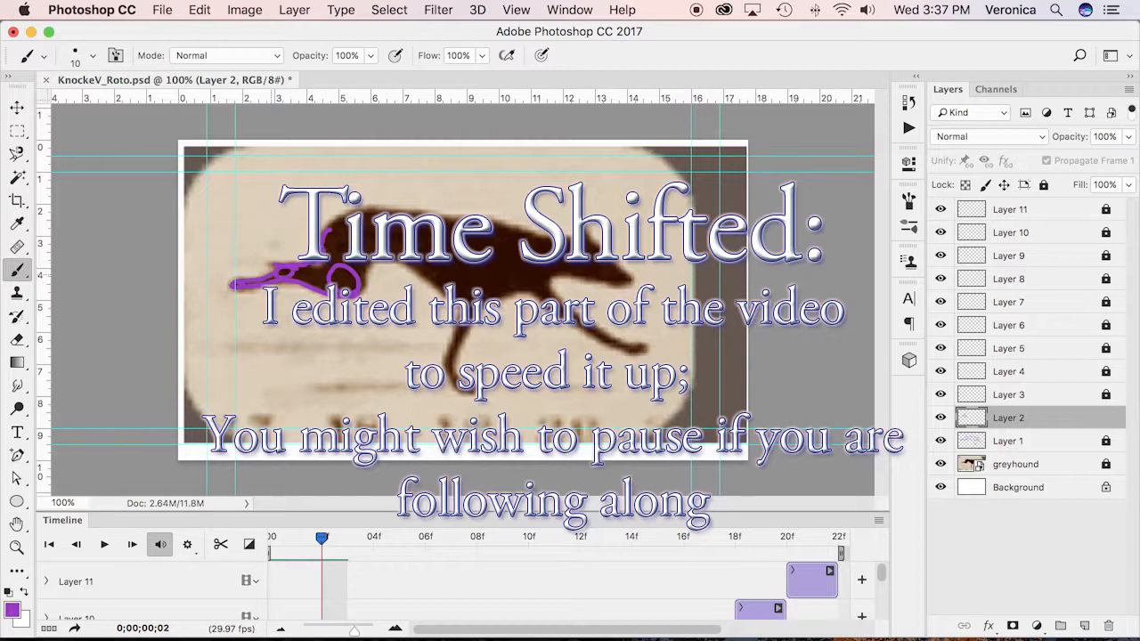
mouse_move(322, 233)
mouse_down()
mouse_move(352, 215)
mouse_move(350, 267)
mouse_up()
mouse_move(462, 227)
mouse_down()
mouse_move(508, 297)
mouse_move(462, 227)
mouse_up()
mouse_move(586, 232)
mouse_down()
mouse_move(589, 276)
mouse_move(584, 258)
mouse_move(631, 278)
mouse_move(548, 275)
mouse_move(547, 298)
mouse_move(645, 346)
mouse_move(597, 335)
mouse_move(522, 290)
mouse_move(476, 314)
mouse_move(454, 365)
mouse_move(463, 392)
mouse_move(449, 379)
mouse_move(454, 316)
mouse_move(447, 378)
mouse_move(431, 269)
mouse_move(442, 281)
mouse_move(378, 214)
mouse_move(575, 241)
mouse_up()
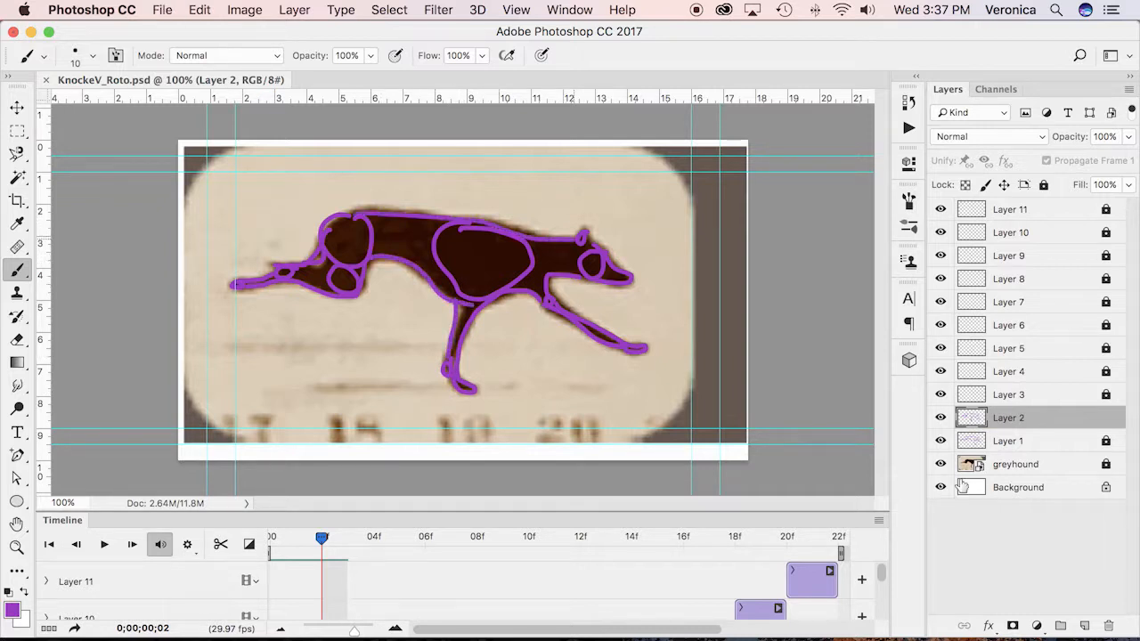
click(1044, 184)
- Unlock Layer 3 for drawing and advance the playhead to frame 04
click(1104, 397)
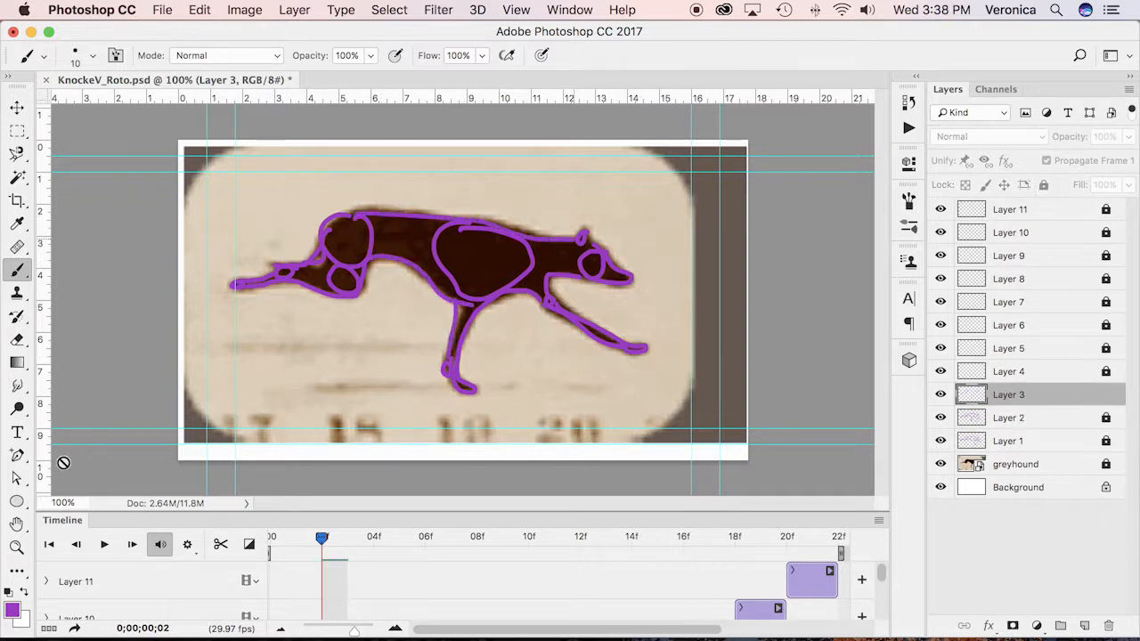
click(132, 545)
click(132, 545)
- Trace the greyhound's tail, hind legs, haunch and rear back at frame 04 on Layer 3
mouse_move(243, 264)
mouse_down()
mouse_move(306, 278)
mouse_move(306, 240)
mouse_move(337, 276)
mouse_up()
mouse_move(301, 313)
mouse_down()
mouse_move(303, 270)
mouse_move(369, 283)
mouse_up()
mouse_move(306, 242)
mouse_down()
mouse_move(330, 211)
mouse_move(367, 220)
mouse_move(325, 212)
mouse_up()
mouse_move(402, 261)
mouse_down()
mouse_move(470, 293)
mouse_move(435, 217)
mouse_move(403, 260)
mouse_up()
drag(331, 210, 427, 216)
- Trace the greyhound's belly, chest, neck, head and both front legs at frame 04 on Layer 3
mouse_move(378, 251)
mouse_down()
mouse_move(406, 278)
mouse_move(346, 356)
mouse_move(472, 301)
mouse_up()
mouse_move(506, 225)
mouse_down()
mouse_move(555, 221)
mouse_move(590, 250)
mouse_move(506, 271)
mouse_up()
drag(474, 301, 475, 303)
drag(515, 381, 534, 385)
mouse_move(470, 314)
mouse_down()
mouse_move(493, 378)
mouse_move(511, 382)
mouse_up()
drag(501, 280, 488, 305)
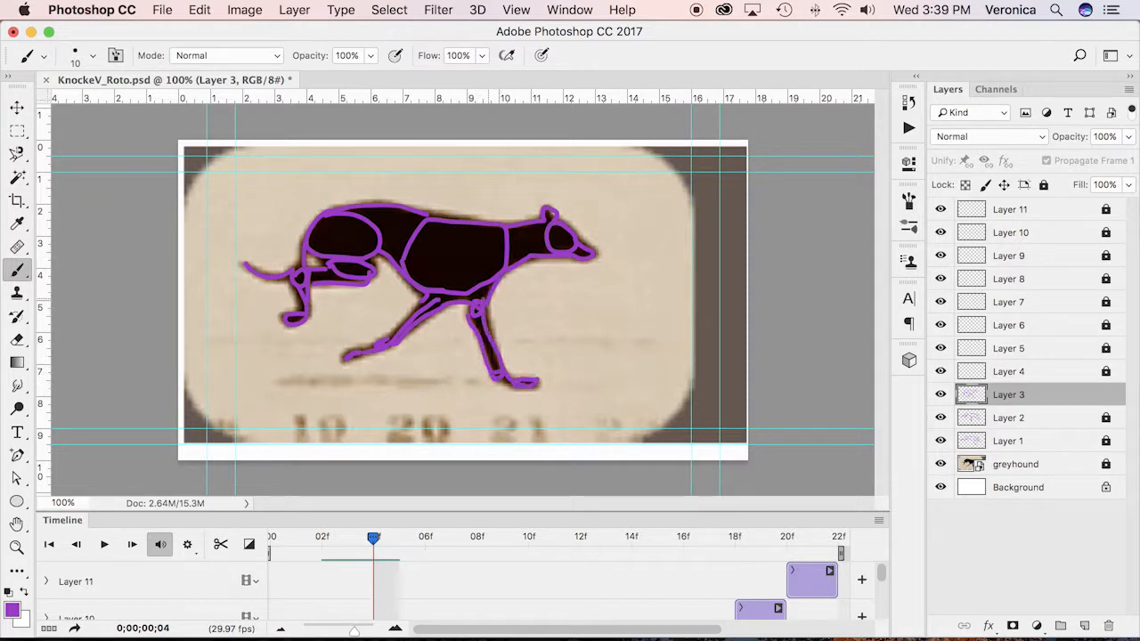
- Lock Layer 3, and unlock Layer 4 for drawing at frame 06
click(1051, 370)
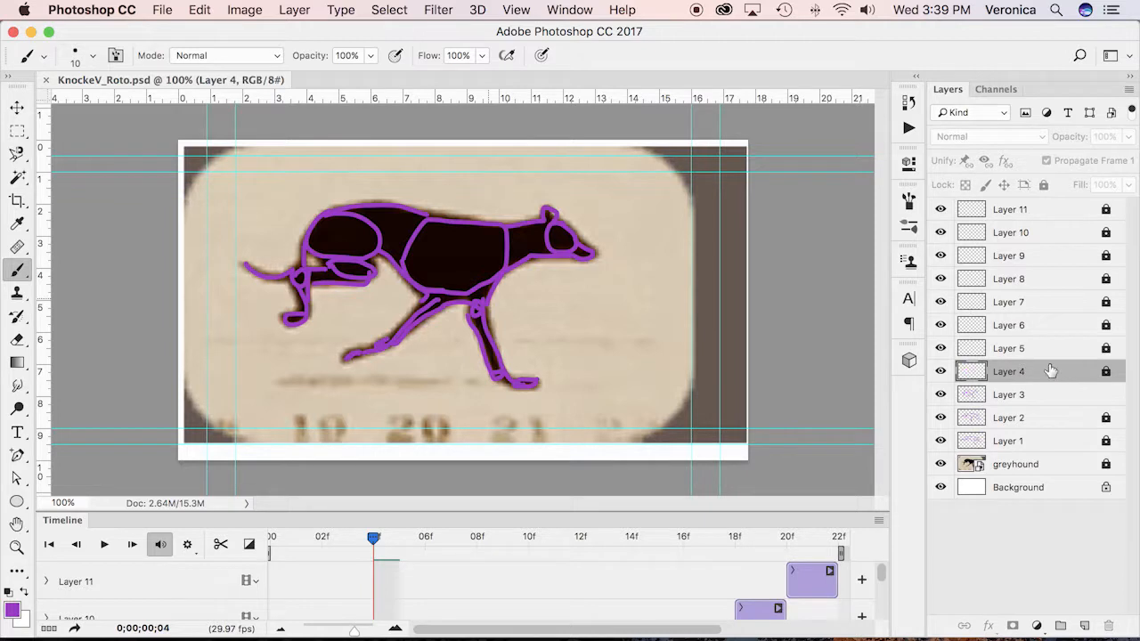
click(1106, 370)
click(132, 544)
click(132, 544)
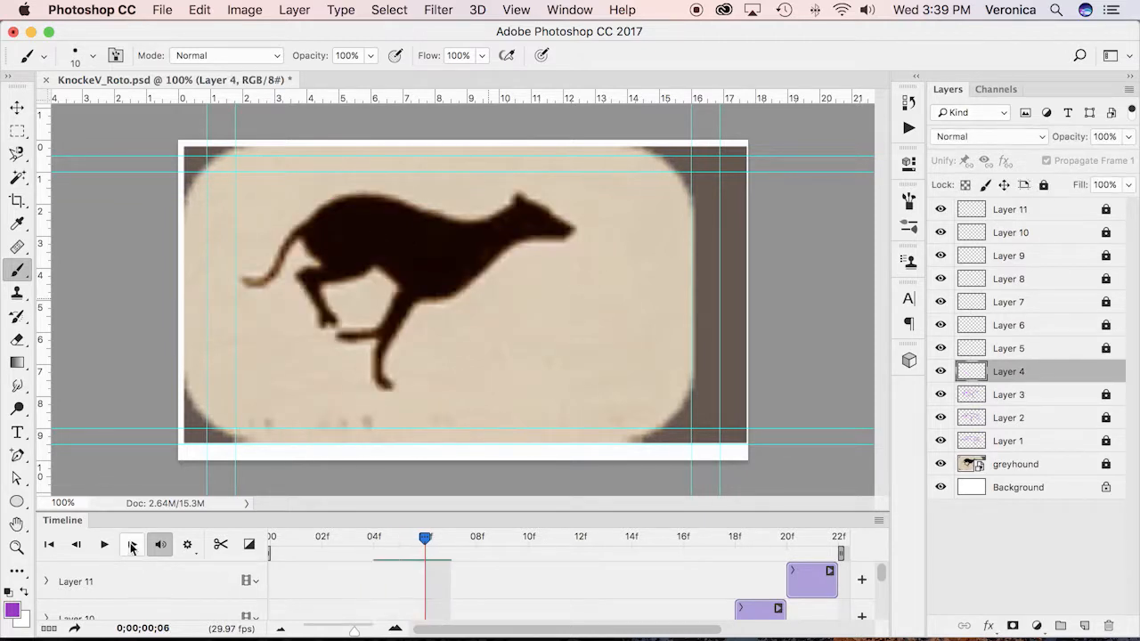
- Trace the whole greyhound from tail to head at frame 06 on Layer 4, and lock the layer
mouse_move(244, 281)
mouse_down()
mouse_move(295, 238)
mouse_move(309, 240)
mouse_move(325, 264)
mouse_move(301, 274)
mouse_move(337, 320)
mouse_move(361, 264)
mouse_move(304, 276)
mouse_move(328, 323)
mouse_up()
drag(298, 233, 385, 208)
mouse_move(374, 265)
mouse_down()
mouse_move(411, 297)
mouse_move(342, 335)
mouse_move(387, 383)
mouse_move(383, 341)
mouse_up()
drag(412, 303, 385, 341)
mouse_move(515, 206)
mouse_down()
mouse_move(551, 227)
mouse_move(516, 234)
mouse_move(535, 203)
mouse_up()
drag(399, 276, 443, 223)
mouse_move(314, 219)
mouse_down()
mouse_move(394, 201)
mouse_move(458, 222)
mouse_move(515, 206)
mouse_up()
mouse_move(458, 286)
mouse_down()
mouse_move(520, 238)
mouse_move(575, 234)
mouse_up()
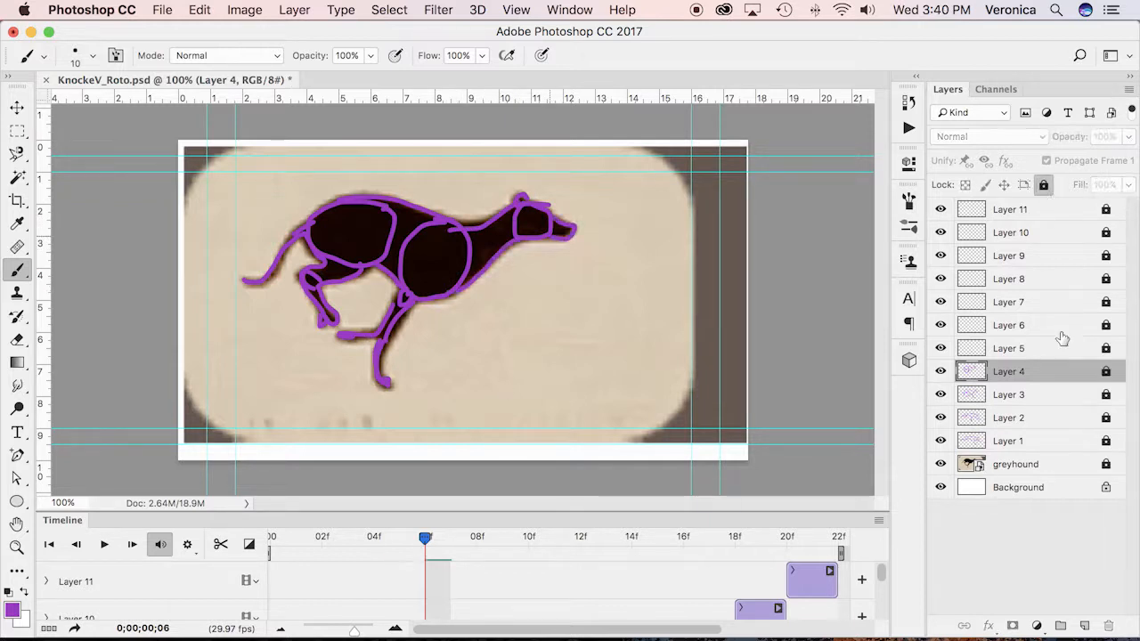
- Unlock Layer 5 for drawing at frame 08, and save the file
click(1104, 349)
double_click(131, 544)
key(super+s)
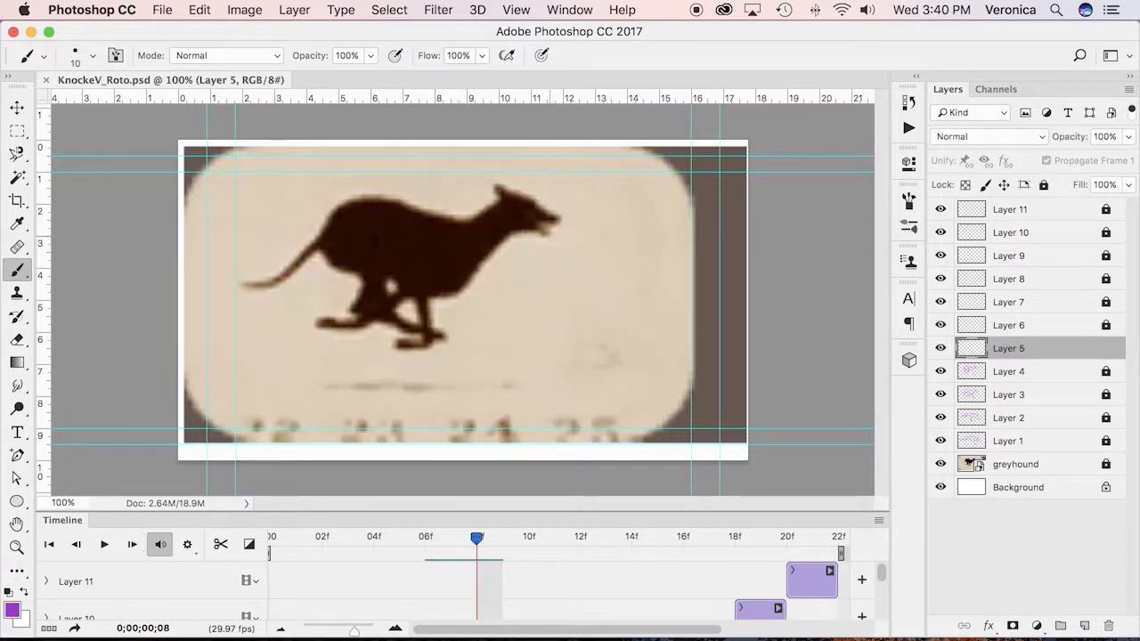
- Trace the greyhound's haunch, chest, tail, gathered legs, head and back at frame 08 on Layer 5
mouse_move(323, 239)
mouse_down()
mouse_move(382, 262)
mouse_move(339, 207)
mouse_up()
mouse_move(454, 222)
mouse_down()
mouse_move(403, 237)
mouse_move(402, 288)
mouse_move(446, 290)
mouse_move(456, 222)
mouse_up()
drag(250, 285, 319, 241)
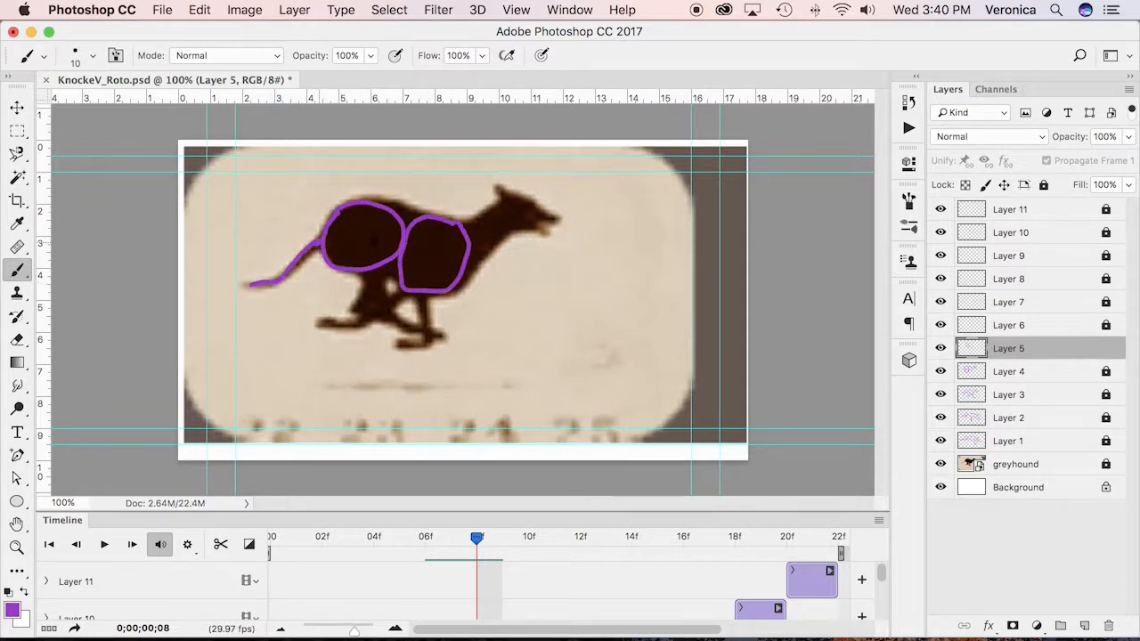
mouse_move(364, 274)
mouse_down()
mouse_move(382, 308)
mouse_move(380, 284)
mouse_move(390, 294)
mouse_move(318, 322)
mouse_move(369, 312)
mouse_up()
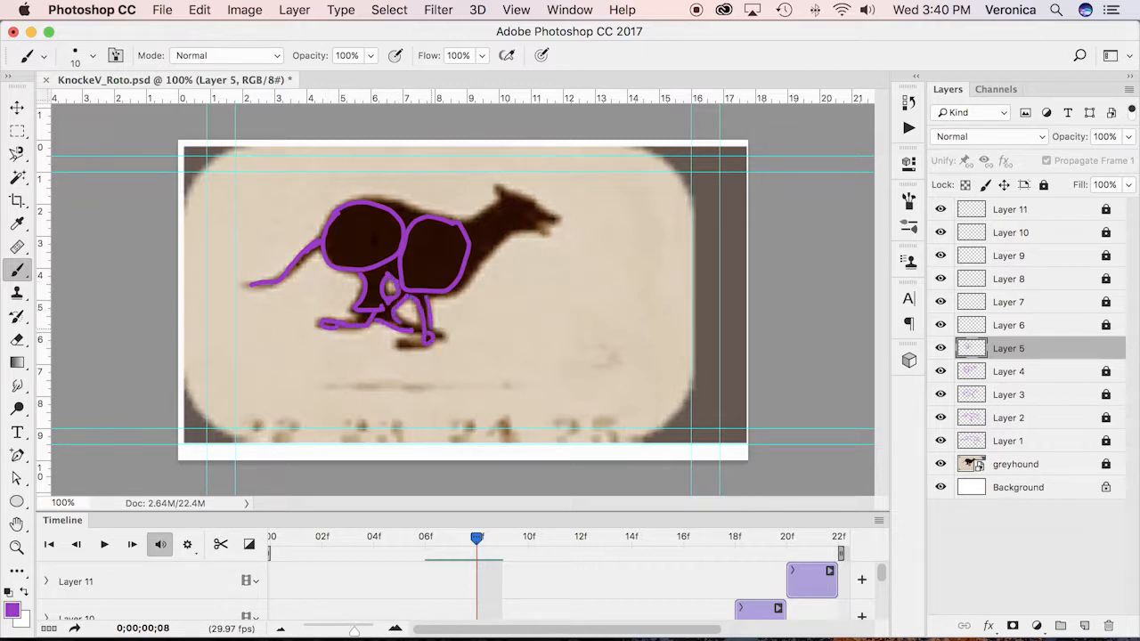
drag(431, 339, 443, 336)
drag(505, 219, 530, 208)
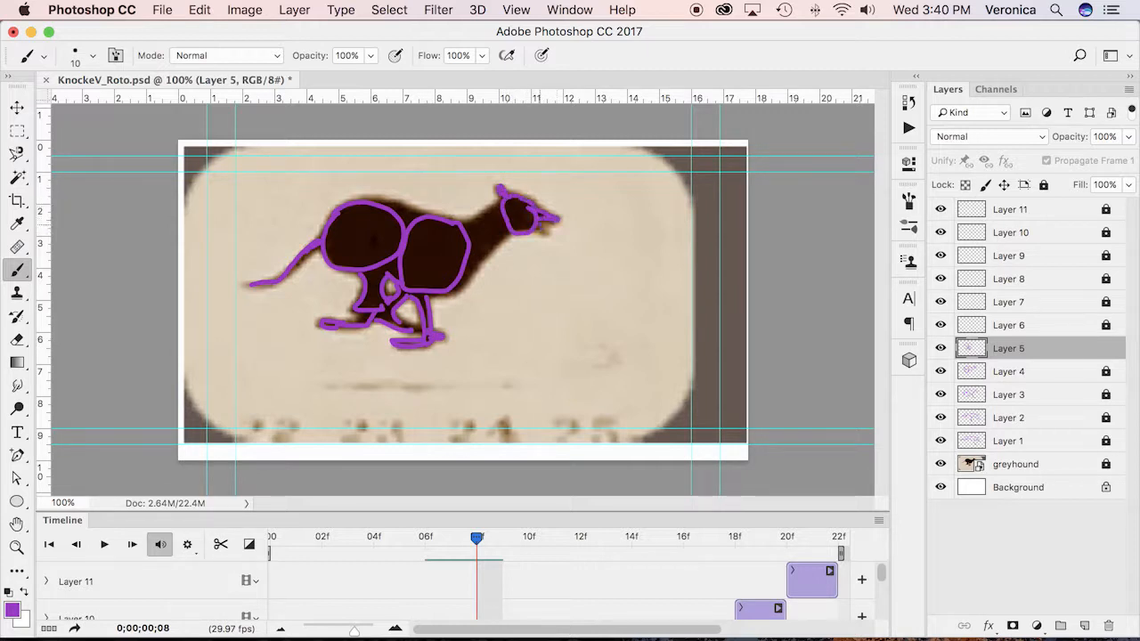
drag(372, 202, 413, 211)
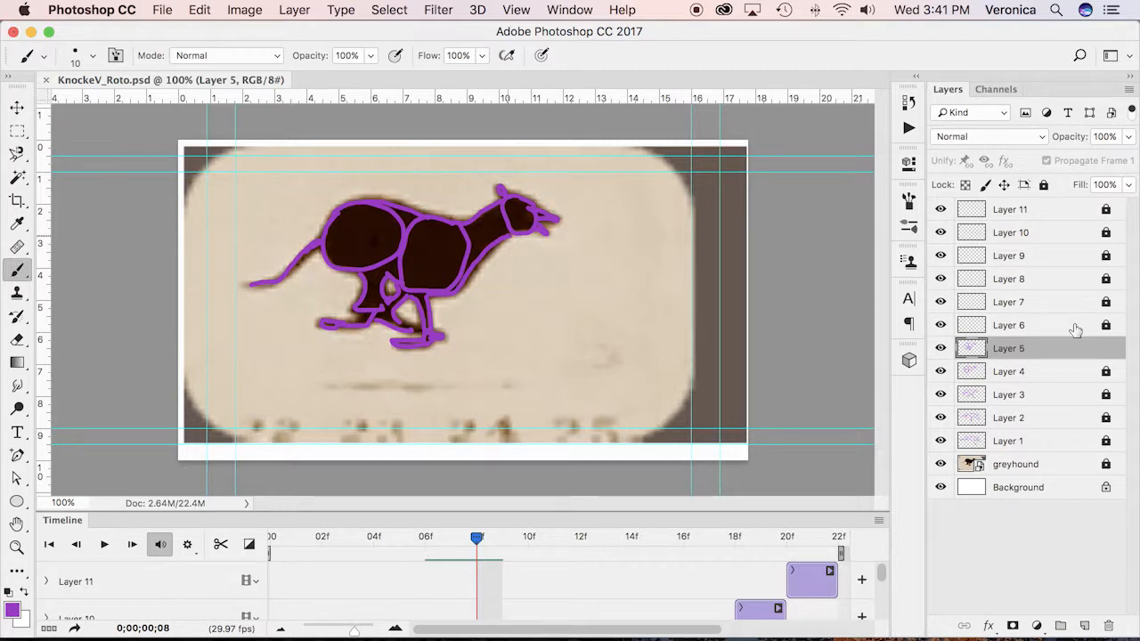
- Lock Layer 5 and unlock Layer 6 for drawing at frame 10, saving the file
click(1056, 326)
double_click(132, 545)
key(super+s)
- Trace the greyhound's tail, head, chest, haunch, legs and back at frame 10 on Layer 6
drag(258, 276, 319, 244)
mouse_move(505, 186)
mouse_down()
mouse_move(529, 227)
mouse_move(523, 198)
mouse_move(553, 218)
mouse_move(457, 230)
mouse_move(505, 227)
mouse_move(475, 267)
mouse_up()
mouse_move(474, 266)
mouse_down()
mouse_move(419, 240)
mouse_move(410, 278)
mouse_move(438, 288)
mouse_move(473, 263)
mouse_up()
mouse_move(381, 205)
mouse_down()
mouse_move(333, 216)
mouse_move(326, 264)
mouse_move(381, 267)
mouse_move(372, 205)
mouse_up()
mouse_move(356, 278)
mouse_down()
mouse_move(405, 325)
mouse_move(449, 310)
mouse_move(360, 316)
mouse_up()
drag(387, 204, 440, 222)
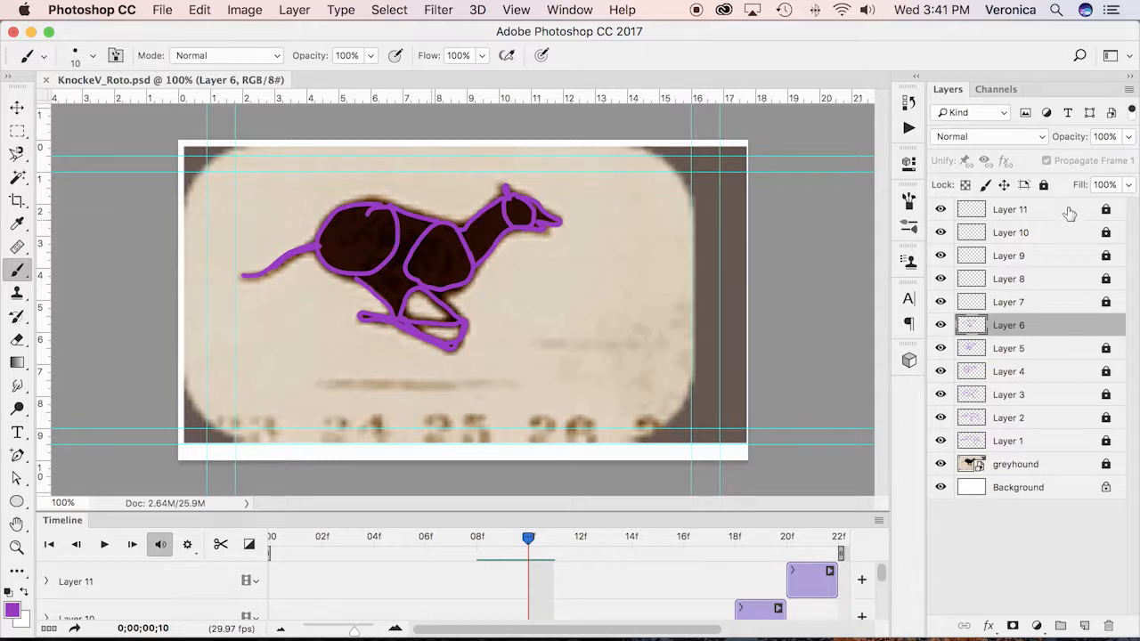
- Lock Layer 6, and unlock Layer 7 for drawing at frame 12
click(1105, 305)
click(132, 544)
click(132, 544)
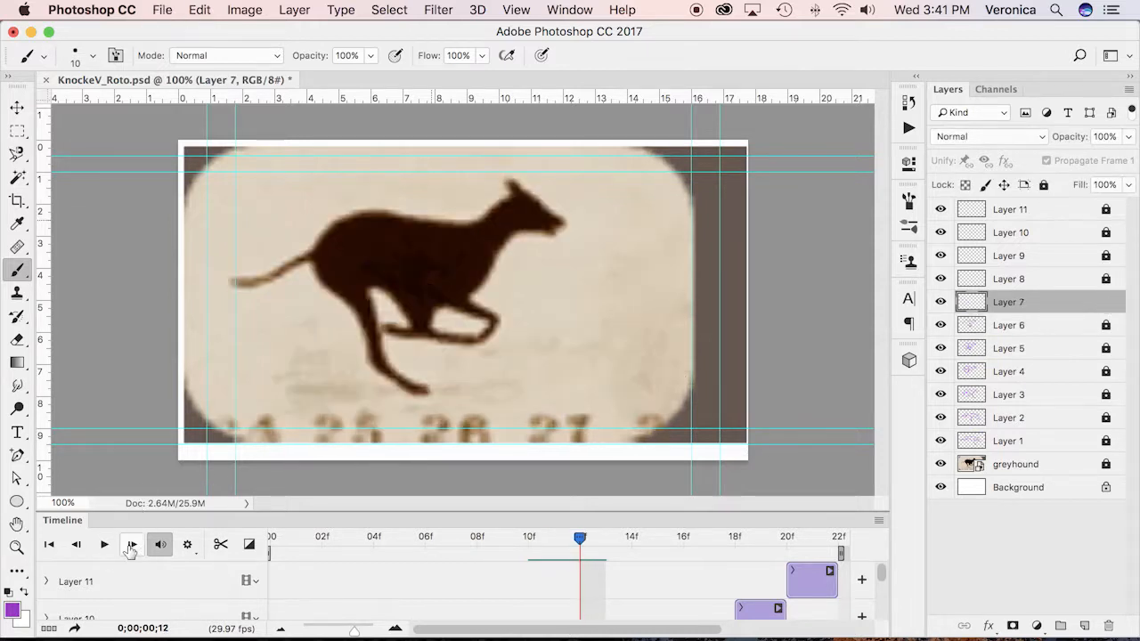
- Trace the greyhound's head, neck, chest, haunch, tail and legs at frame 12 on Layer 7, and lock the layer
mouse_move(506, 186)
mouse_down()
mouse_move(545, 212)
mouse_move(525, 228)
mouse_move(511, 199)
mouse_up()
mouse_move(492, 252)
mouse_down()
mouse_move(455, 225)
mouse_move(388, 250)
mouse_move(389, 285)
mouse_move(450, 299)
mouse_move(486, 234)
mouse_up()
mouse_move(396, 225)
mouse_down()
mouse_move(320, 251)
mouse_move(367, 287)
mouse_move(394, 228)
mouse_up()
drag(317, 257, 236, 281)
mouse_move(358, 310)
mouse_down()
mouse_move(374, 368)
mouse_move(426, 390)
mouse_up()
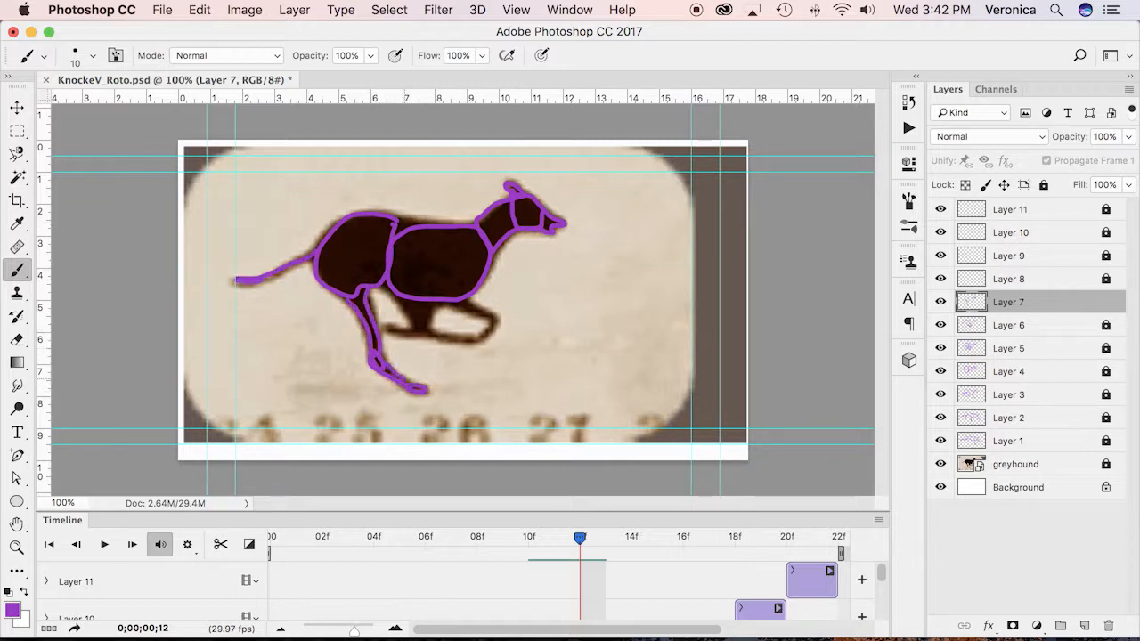
mouse_move(426, 331)
mouse_down()
mouse_move(429, 303)
mouse_move(487, 319)
mouse_move(437, 339)
mouse_up()
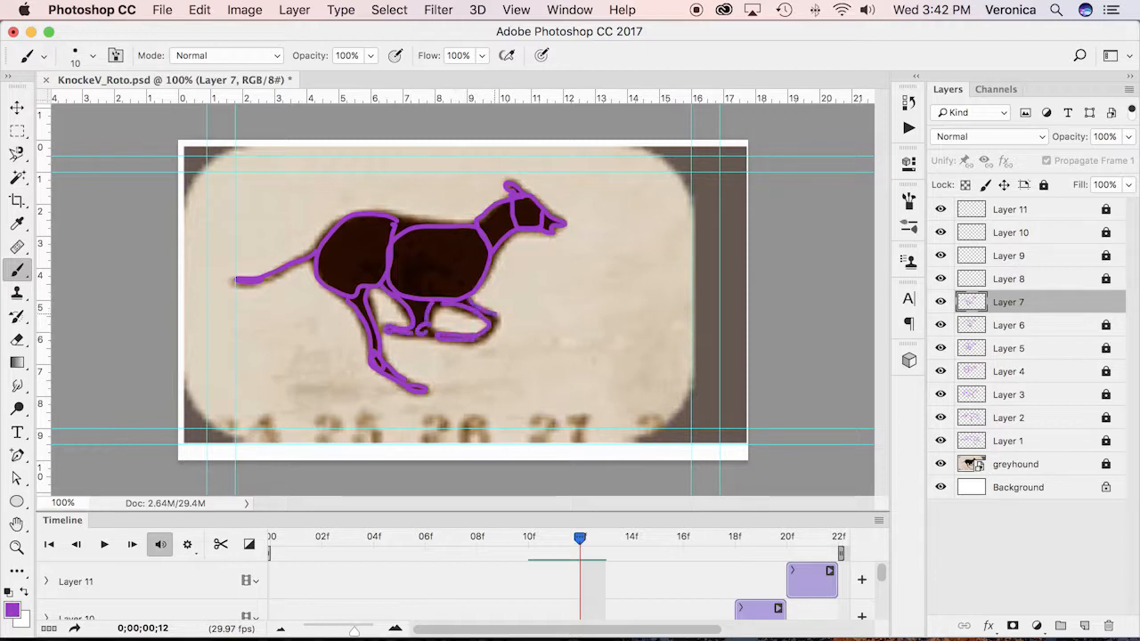
click(1044, 185)
- Unlock Layer 8 for drawing and advance the playhead to frame 14
click(1078, 279)
key(Right)
key(Right)
- Trace the greyhound's head, neck, chest, back, haunch, tail and legs at frame 14 on Layer 8, and save the document
mouse_move(552, 196)
mouse_down()
mouse_move(577, 238)
mouse_move(591, 214)
mouse_move(613, 236)
mouse_up()
mouse_move(551, 197)
mouse_down()
mouse_move(493, 218)
mouse_move(506, 250)
mouse_move(525, 248)
mouse_move(542, 236)
mouse_move(422, 256)
mouse_move(477, 298)
mouse_move(562, 303)
mouse_move(599, 323)
mouse_up()
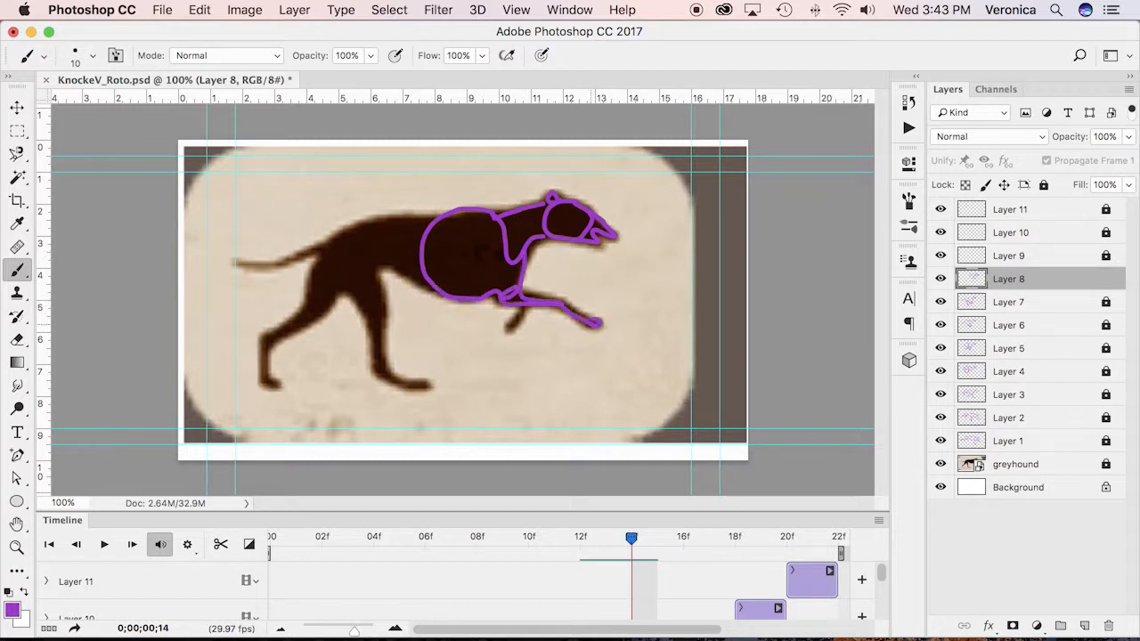
drag(524, 307, 518, 314)
mouse_move(377, 267)
mouse_down()
mouse_move(406, 269)
mouse_move(436, 290)
mouse_up()
mouse_move(437, 217)
mouse_down()
mouse_move(383, 216)
mouse_move(333, 290)
mouse_move(334, 239)
mouse_move(229, 262)
mouse_move(298, 262)
mouse_move(312, 304)
mouse_move(259, 336)
mouse_up()
drag(334, 293, 296, 328)
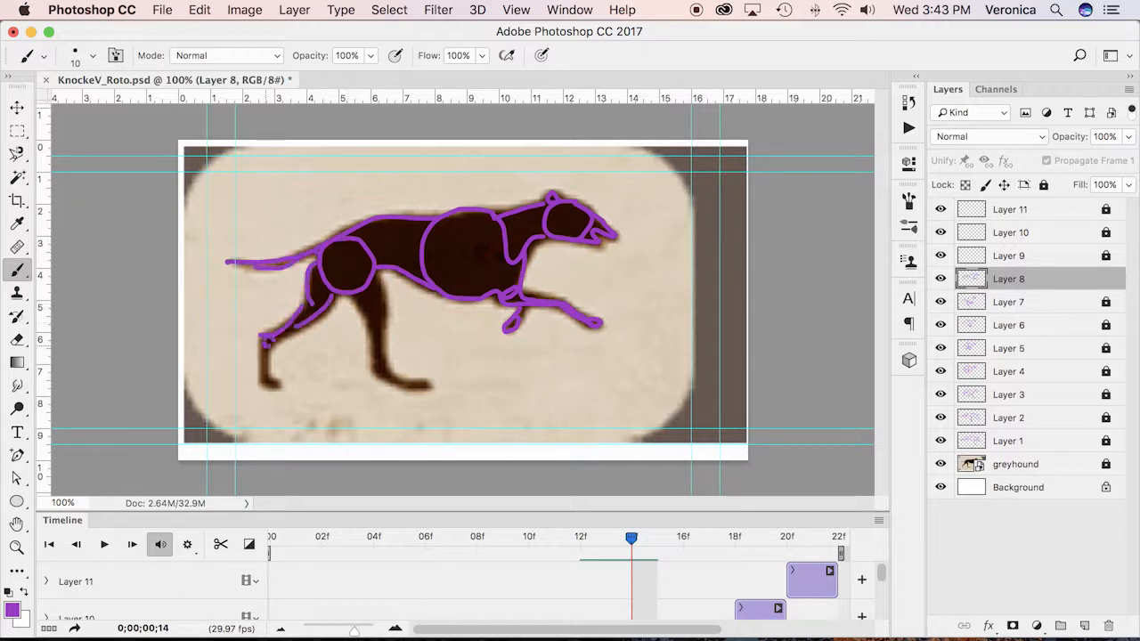
drag(361, 294, 389, 366)
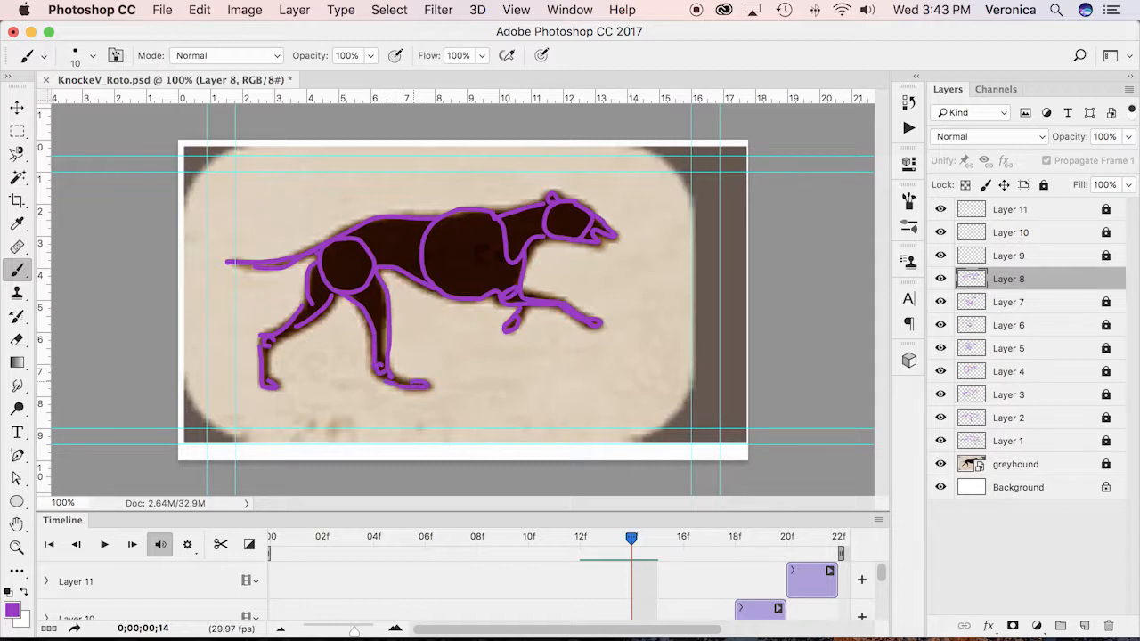
key(super+s)
- Lock Layer 8, and unlock Layer 9 for drawing at frame 16
click(1104, 278)
click(1043, 185)
click(1106, 256)
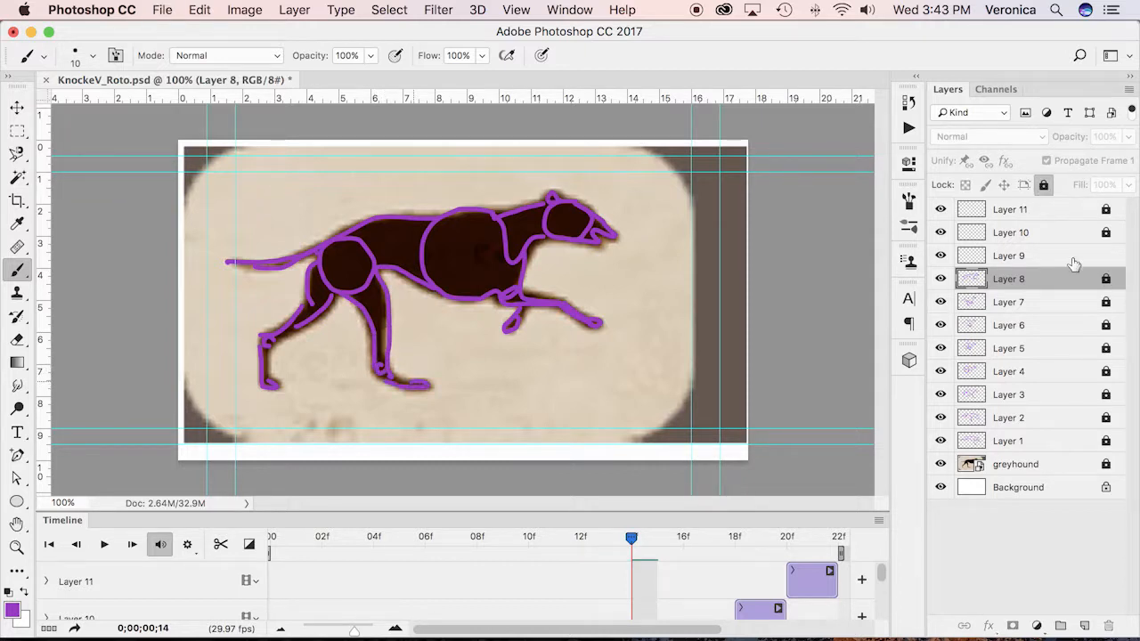
click(132, 543)
click(132, 543)
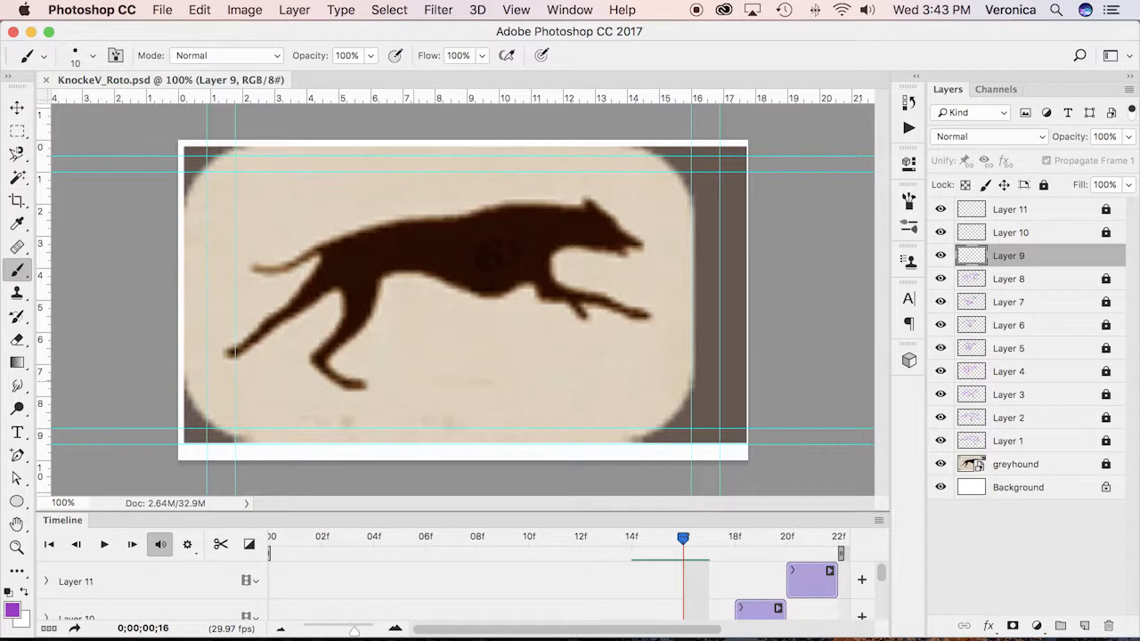
- Trace the greyhound's tail, legs, haunch, belly, back, chest and head at frame 16 on Layer 9
mouse_move(312, 254)
mouse_down()
mouse_move(254, 270)
mouse_move(312, 283)
mouse_move(228, 353)
mouse_up()
mouse_move(275, 311)
mouse_down()
mouse_move(335, 287)
mouse_move(337, 244)
mouse_move(351, 284)
mouse_move(382, 263)
mouse_move(328, 248)
mouse_move(340, 330)
mouse_move(311, 362)
mouse_move(375, 289)
mouse_move(348, 320)
mouse_up()
drag(317, 364, 365, 385)
drag(383, 267, 430, 271)
drag(330, 237, 417, 217)
drag(488, 215, 424, 219)
mouse_move(428, 271)
mouse_down()
mouse_move(520, 288)
mouse_move(446, 237)
mouse_move(452, 277)
mouse_up()
mouse_move(521, 207)
mouse_down()
mouse_move(589, 201)
mouse_move(603, 212)
mouse_move(581, 236)
mouse_move(628, 242)
mouse_up()
mouse_move(533, 281)
mouse_down()
mouse_move(551, 302)
mouse_move(588, 296)
mouse_move(660, 314)
mouse_move(572, 306)
mouse_up()
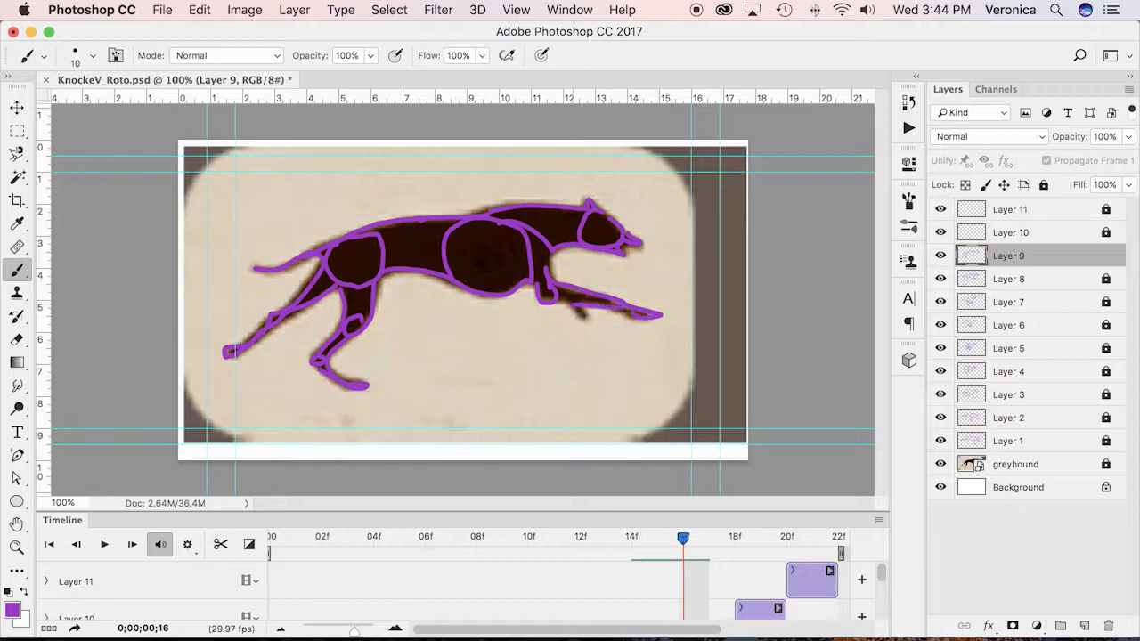
- Advance the playhead to frame 18, and unlock and activate Layer 10 for drawing
click(130, 544)
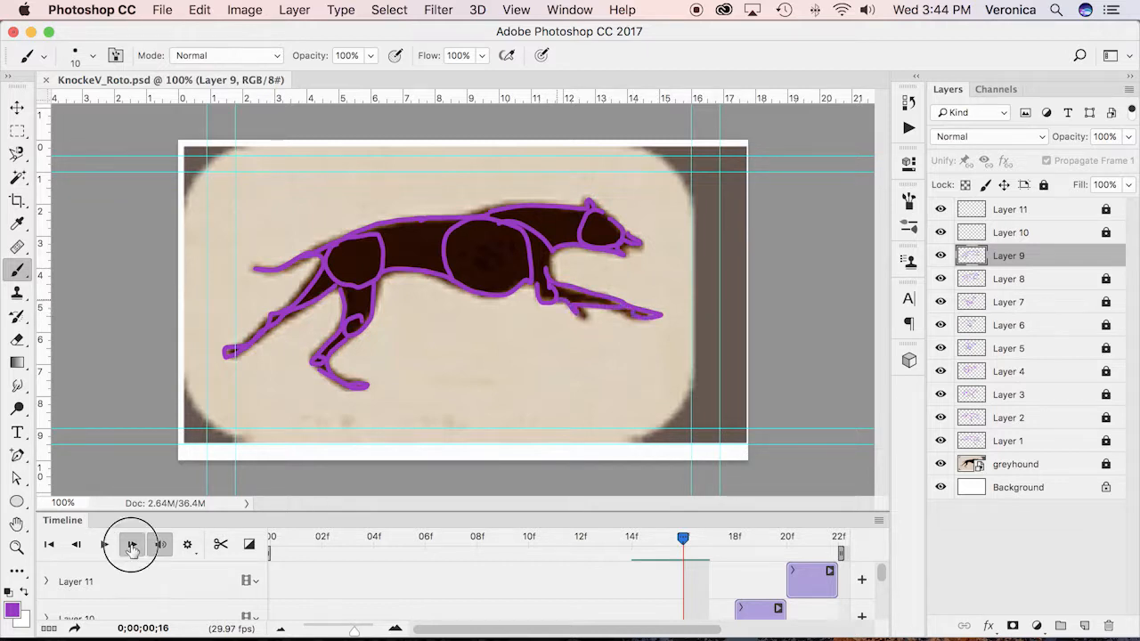
click(130, 543)
click(1102, 260)
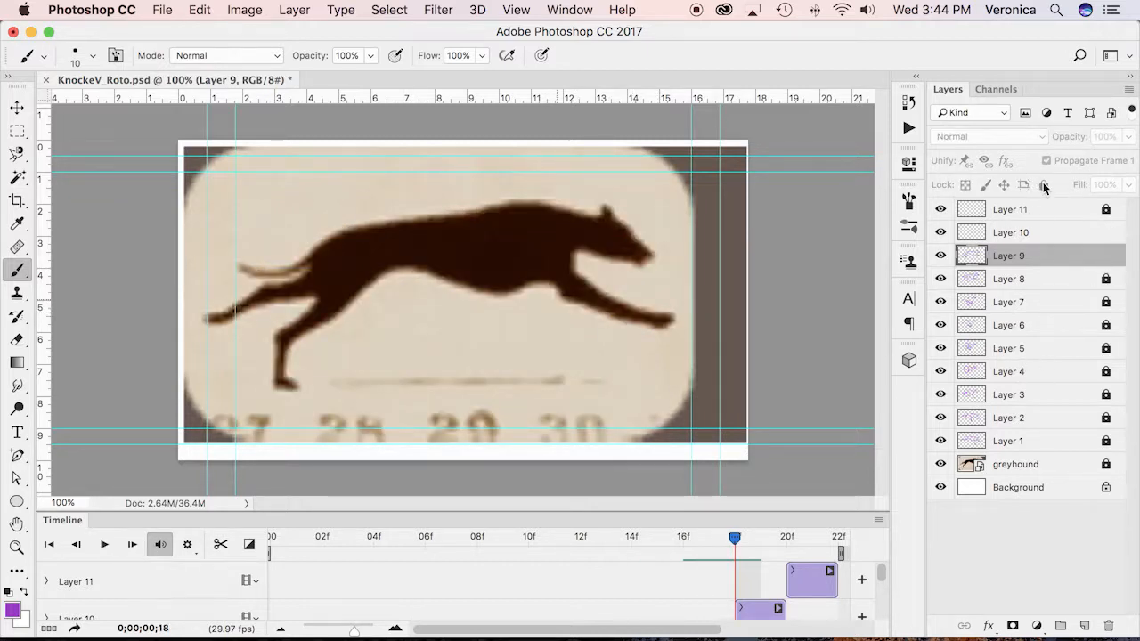
click(1062, 232)
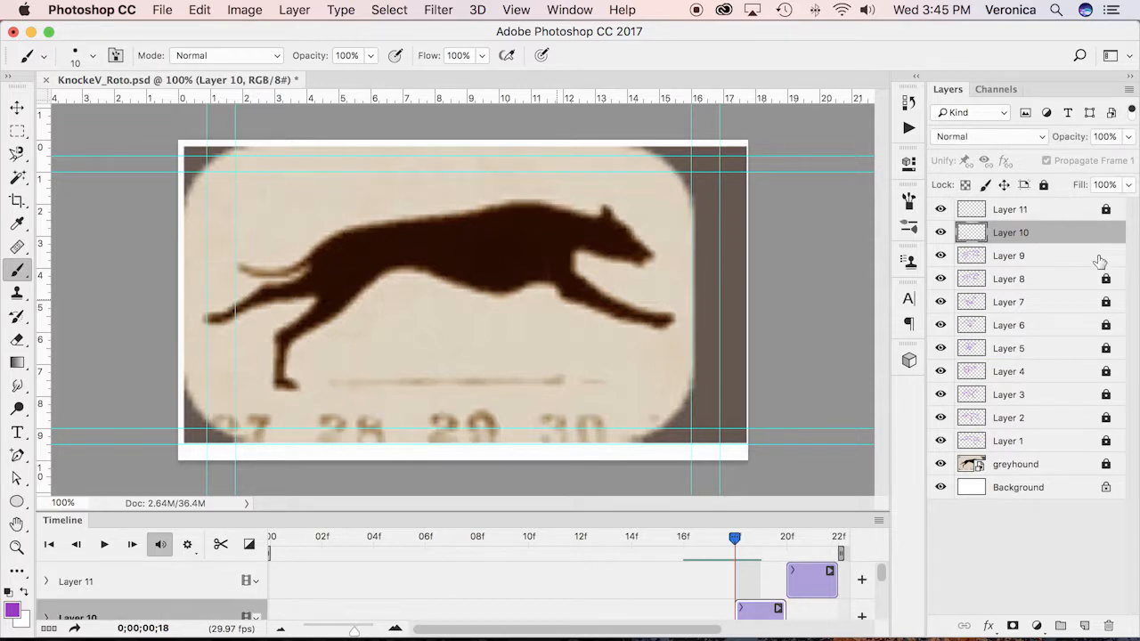
click(1100, 260)
click(1053, 234)
- Trace the greyhound's tail, haunch, legs, belly, back, chest and head at frame 18 on Layer 10
mouse_move(239, 267)
mouse_down()
mouse_move(313, 259)
mouse_move(348, 239)
mouse_up()
mouse_move(314, 280)
mouse_down()
mouse_move(347, 238)
mouse_move(371, 275)
mouse_move(340, 239)
mouse_move(202, 316)
mouse_move(316, 298)
mouse_move(280, 340)
mouse_move(288, 330)
mouse_move(276, 384)
mouse_move(293, 389)
mouse_move(280, 381)
mouse_move(300, 334)
mouse_move(283, 385)
mouse_move(371, 281)
mouse_move(407, 265)
mouse_move(490, 292)
mouse_move(535, 286)
mouse_up()
mouse_move(353, 235)
mouse_down()
mouse_move(567, 214)
mouse_move(504, 283)
mouse_move(548, 285)
mouse_move(567, 223)
mouse_move(610, 212)
mouse_move(651, 256)
mouse_move(577, 248)
mouse_move(575, 281)
mouse_move(656, 316)
mouse_move(654, 327)
mouse_move(584, 303)
mouse_move(550, 269)
mouse_up()
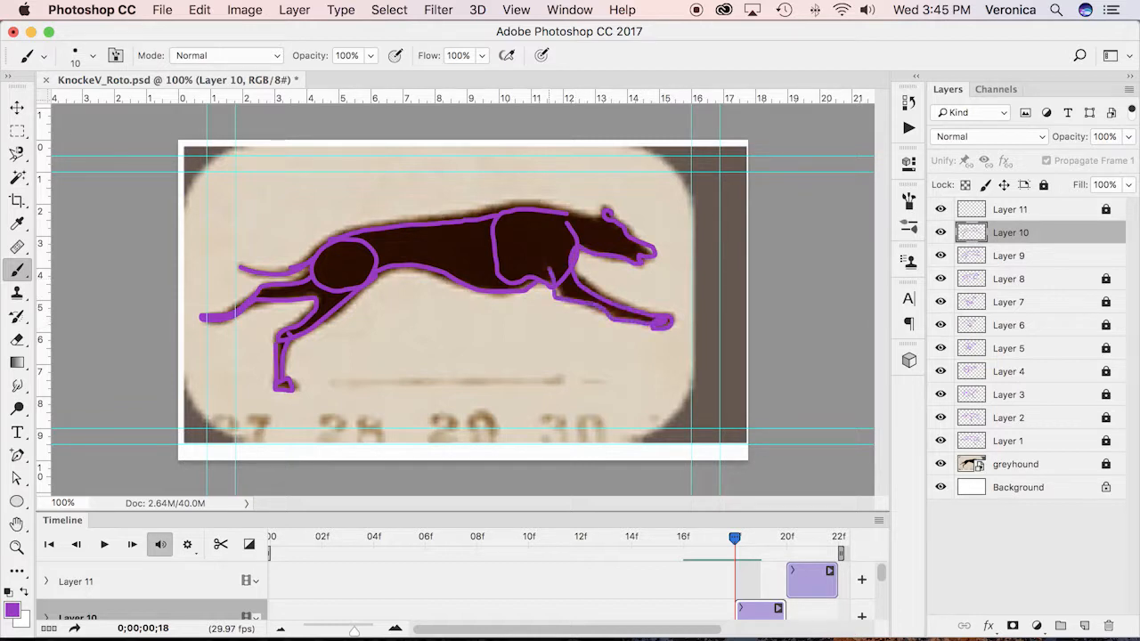
- Lock Layer 10, and unlock Layer 11 for drawing at frame 20
click(1043, 185)
click(972, 210)
click(134, 545)
click(133, 544)
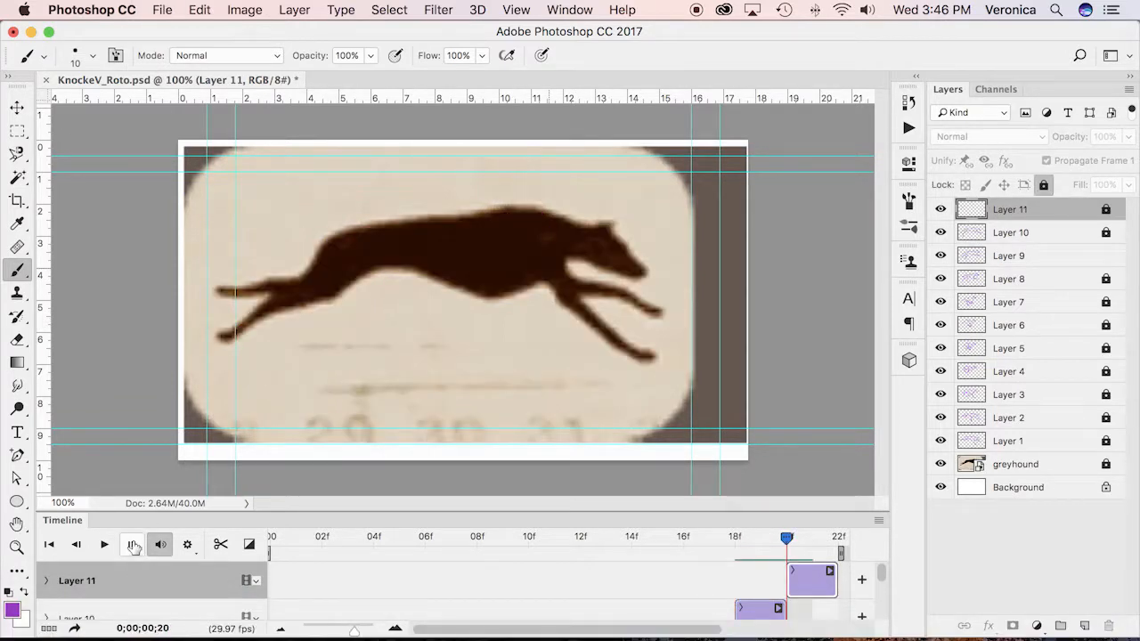
click(1043, 184)
- Trace the greyhound's head, neck, chest, haunch, belly, back and legs at frame 20 on Layer 11
mouse_move(606, 225)
mouse_down()
mouse_move(639, 264)
mouse_move(631, 273)
mouse_move(642, 269)
mouse_move(601, 236)
mouse_move(572, 258)
mouse_move(587, 228)
mouse_move(560, 222)
mouse_up()
mouse_move(374, 234)
mouse_down()
mouse_move(326, 273)
mouse_move(372, 247)
mouse_up()
mouse_move(553, 223)
mouse_down()
mouse_move(468, 292)
mouse_move(532, 212)
mouse_up()
drag(564, 262, 562, 287)
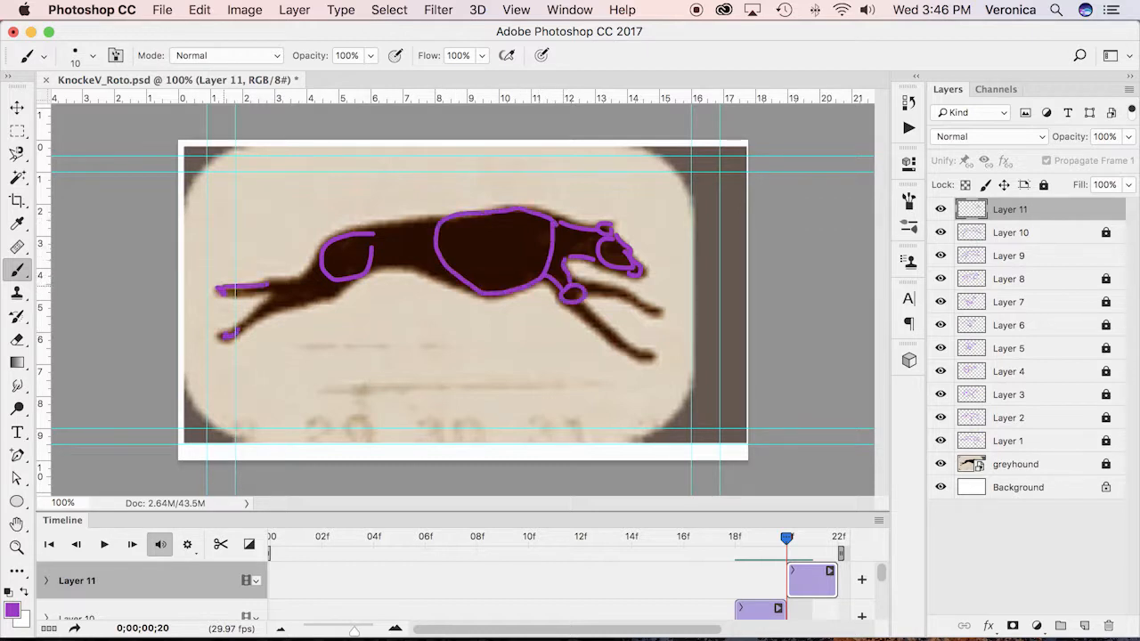
mouse_move(271, 311)
mouse_down()
mouse_move(322, 304)
mouse_move(353, 281)
mouse_up()
drag(318, 258, 288, 283)
mouse_move(376, 272)
mouse_down()
mouse_move(405, 266)
mouse_move(488, 291)
mouse_up()
drag(438, 217, 336, 234)
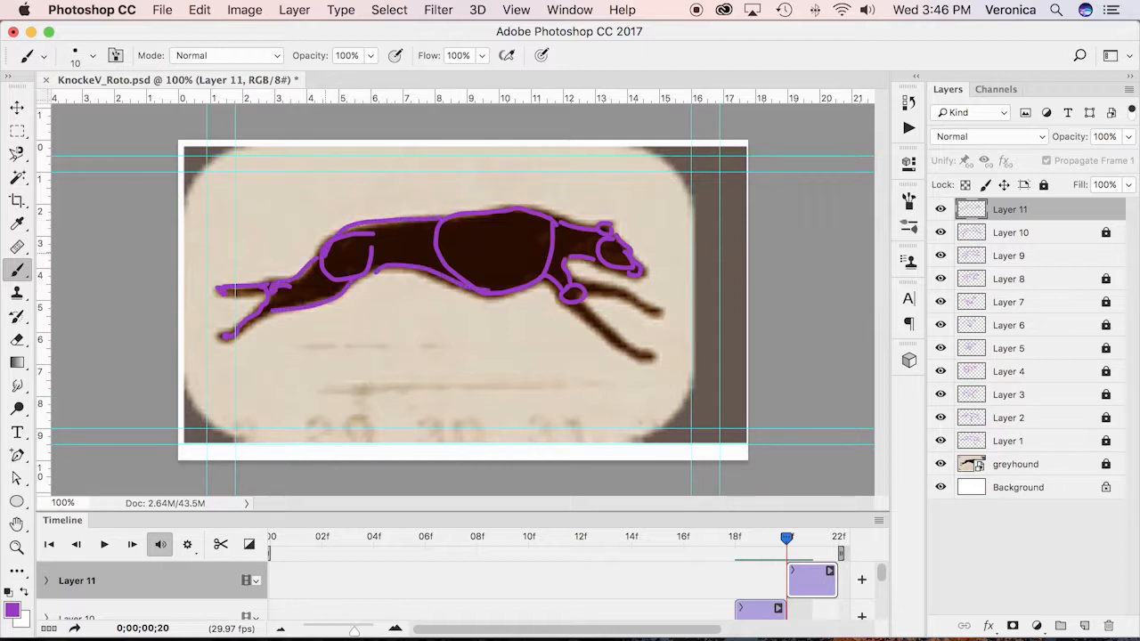
drag(609, 299, 662, 312)
mouse_move(566, 305)
mouse_down()
mouse_move(630, 353)
mouse_move(611, 334)
mouse_up()
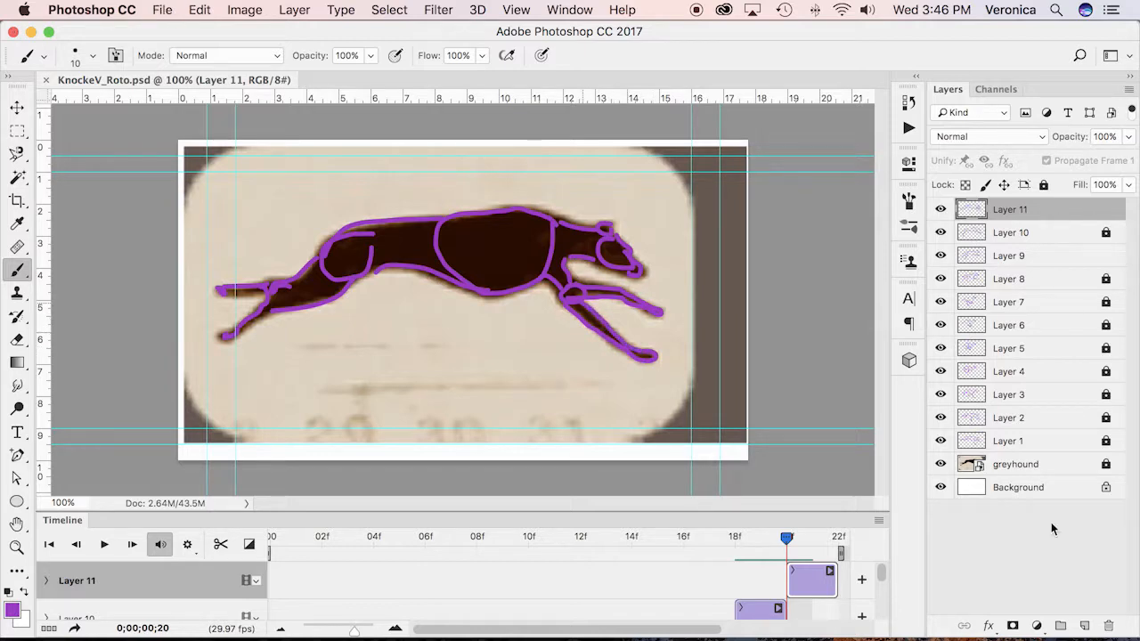
- Unlock all layers from Layer 11 down to greyhound together, and deselect them
shift+click(1074, 467)
click(1130, 90)
click(979, 305)
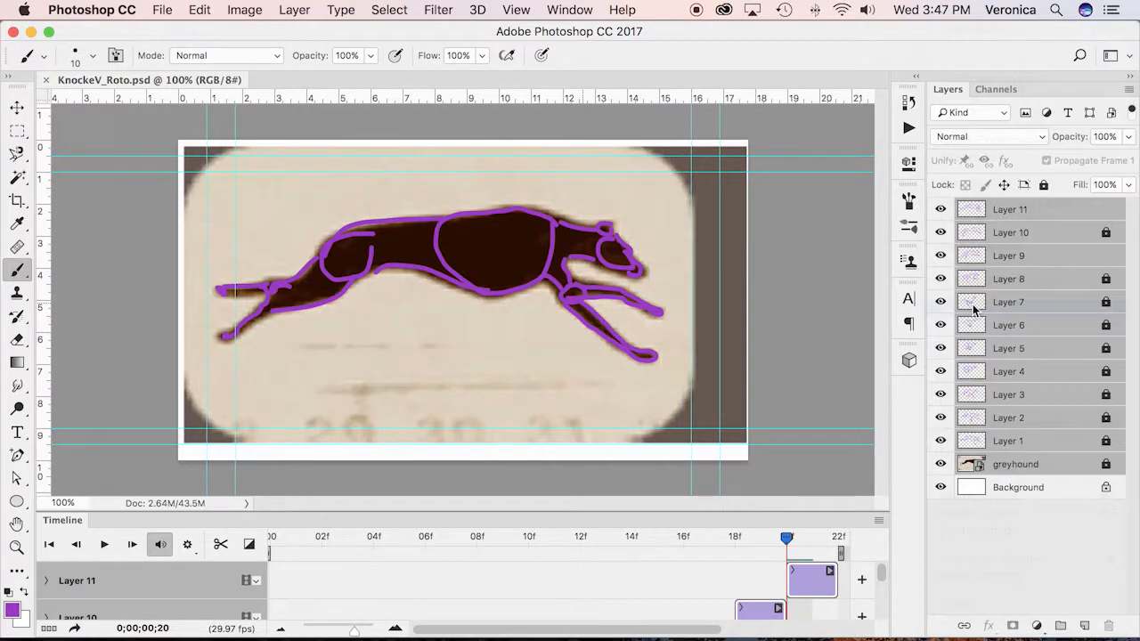
click(683, 262)
click(1027, 540)
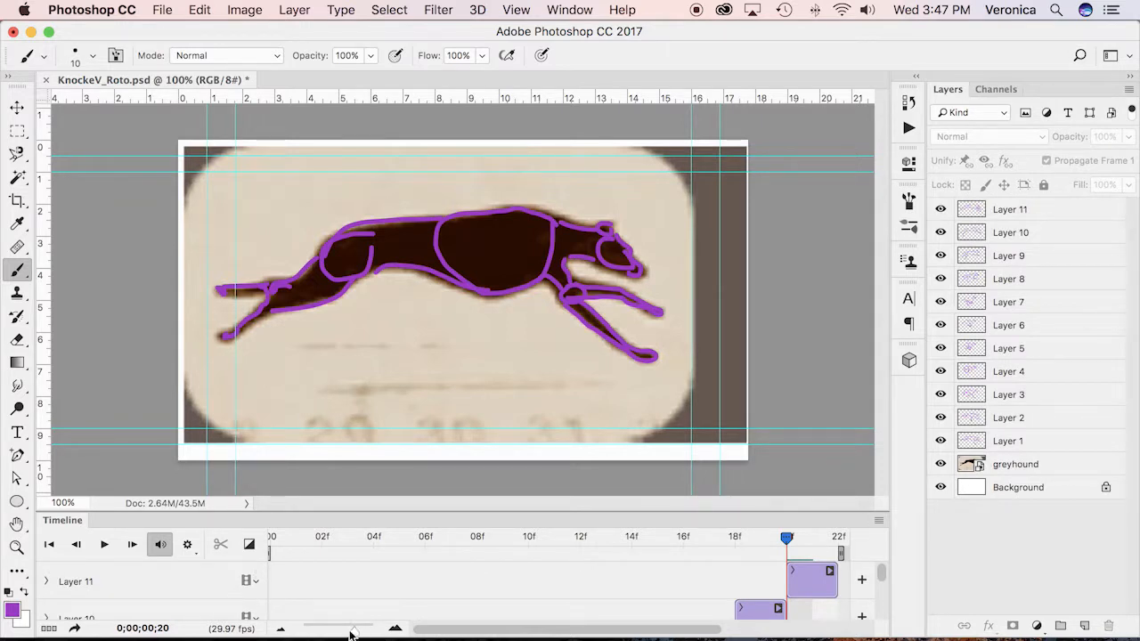
- Enlarge the Timeline and zoom it out to show the staggered clips from frame 0 to the end
drag(354, 633, 353, 631)
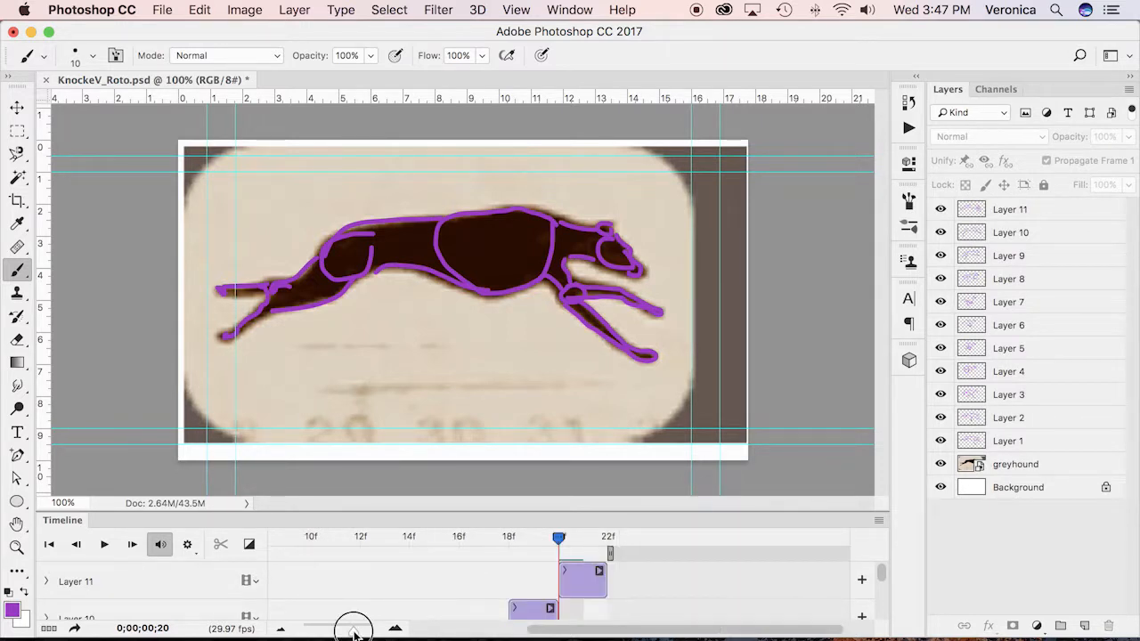
drag(613, 512, 562, 186)
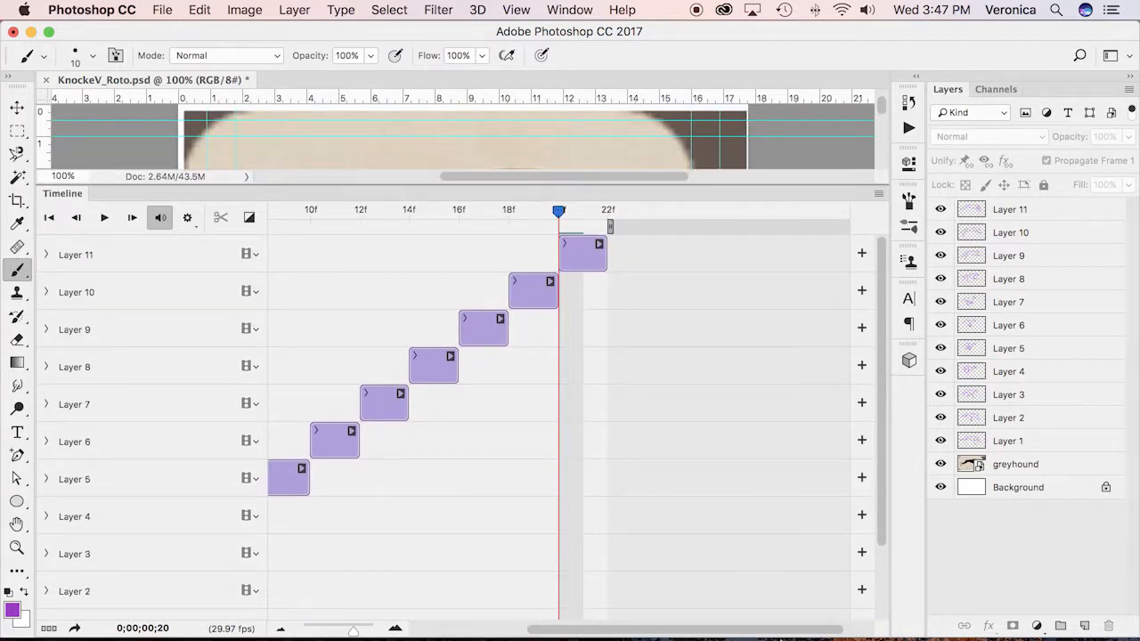
click(331, 631)
drag(329, 632, 335, 631)
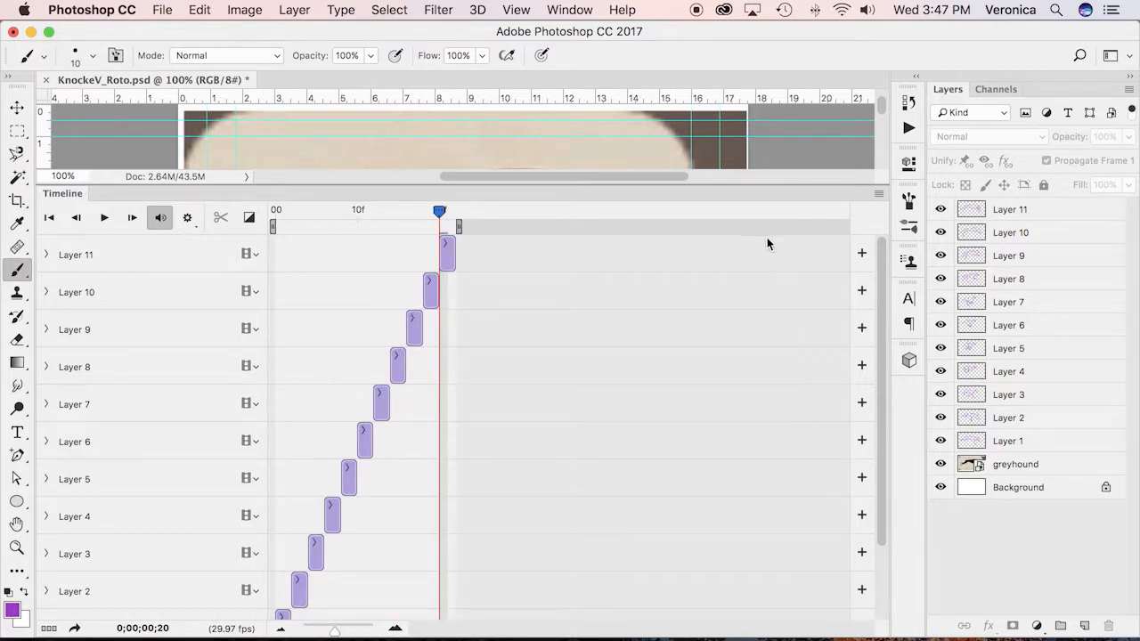
- Set the timeline's thumbnail size to None
click(878, 194)
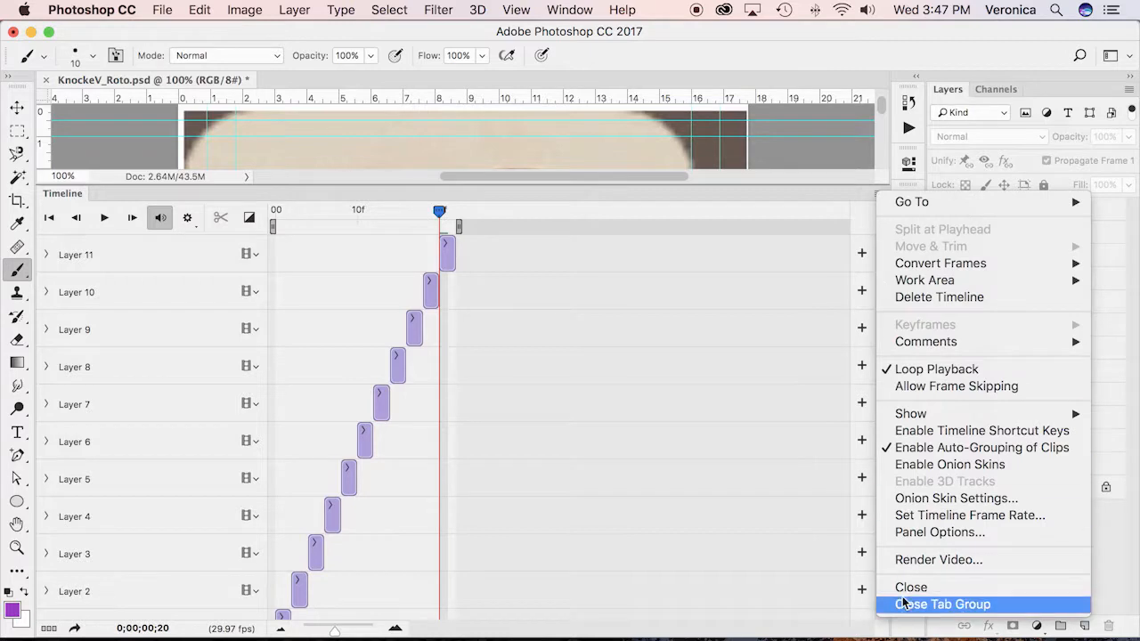
click(918, 539)
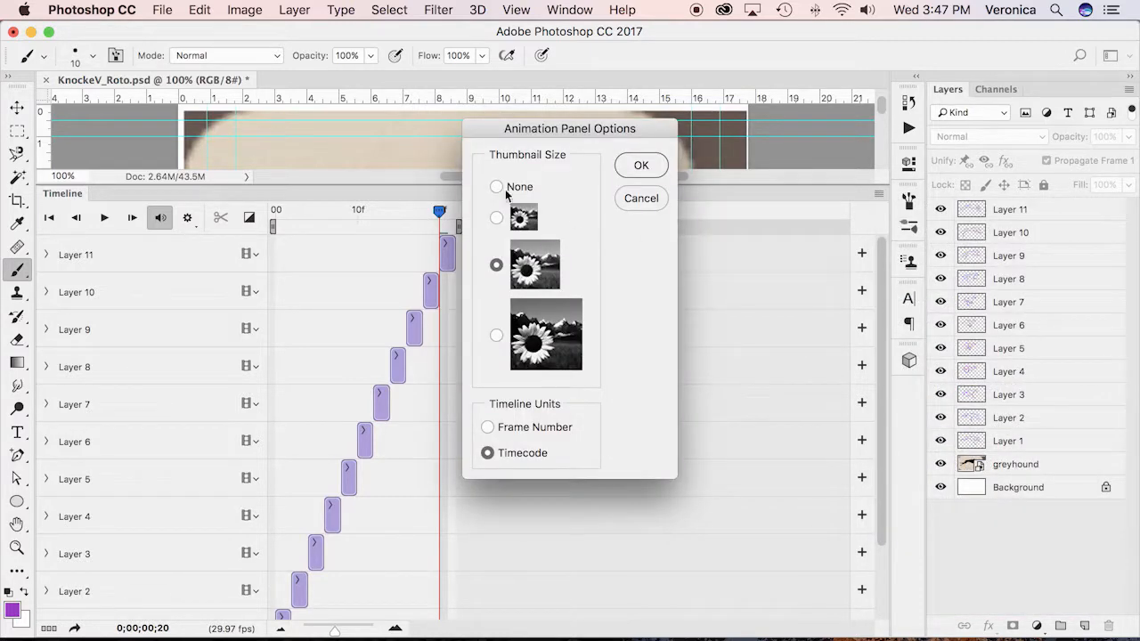
click(496, 186)
click(650, 167)
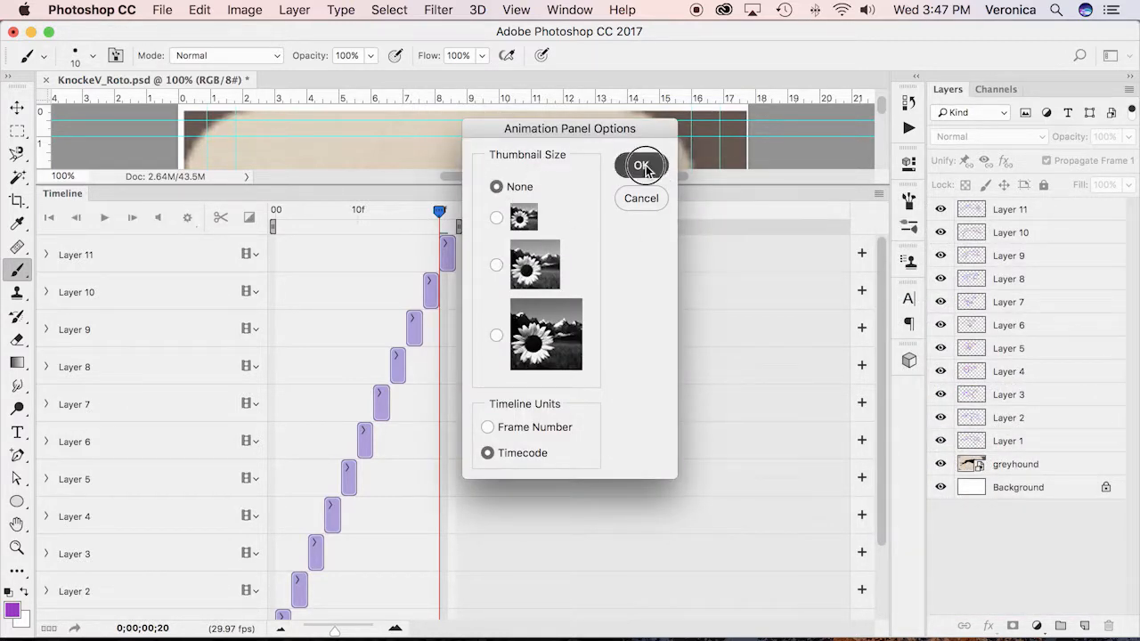
- Reduce the Timeline's height to the compact tracks and fit the whole canvas on screen
drag(595, 185, 598, 329)
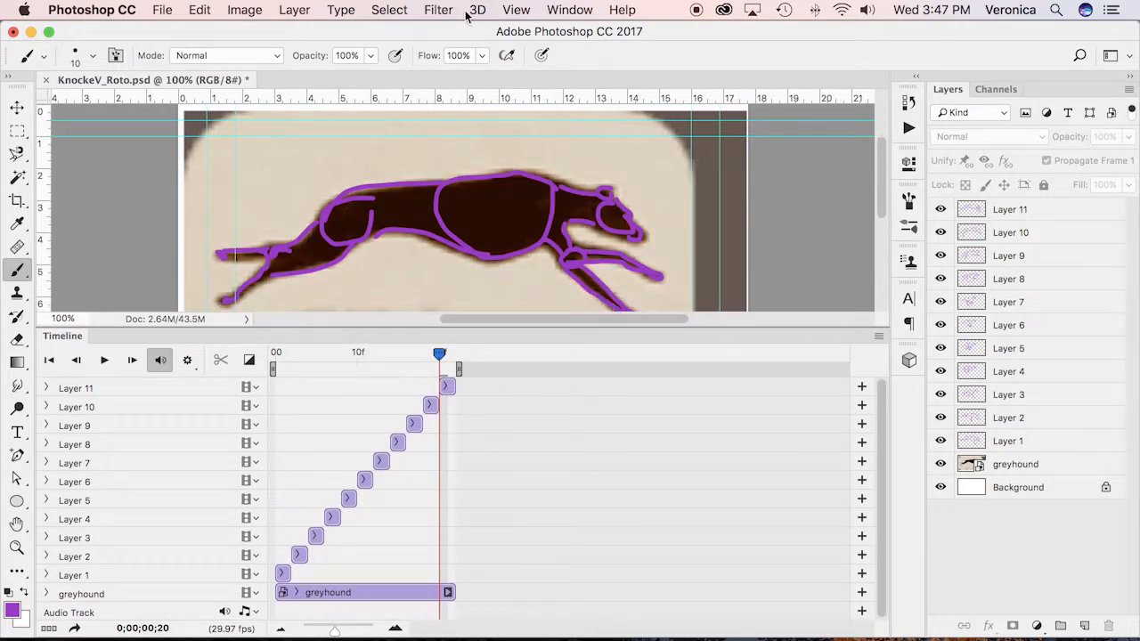
click(516, 10)
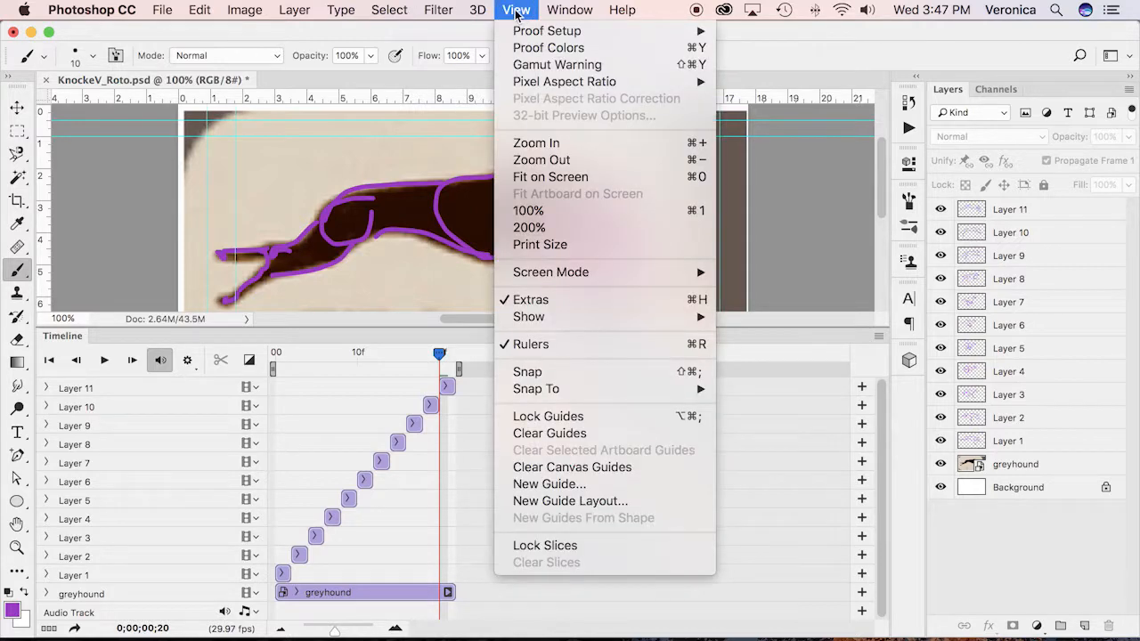
click(561, 180)
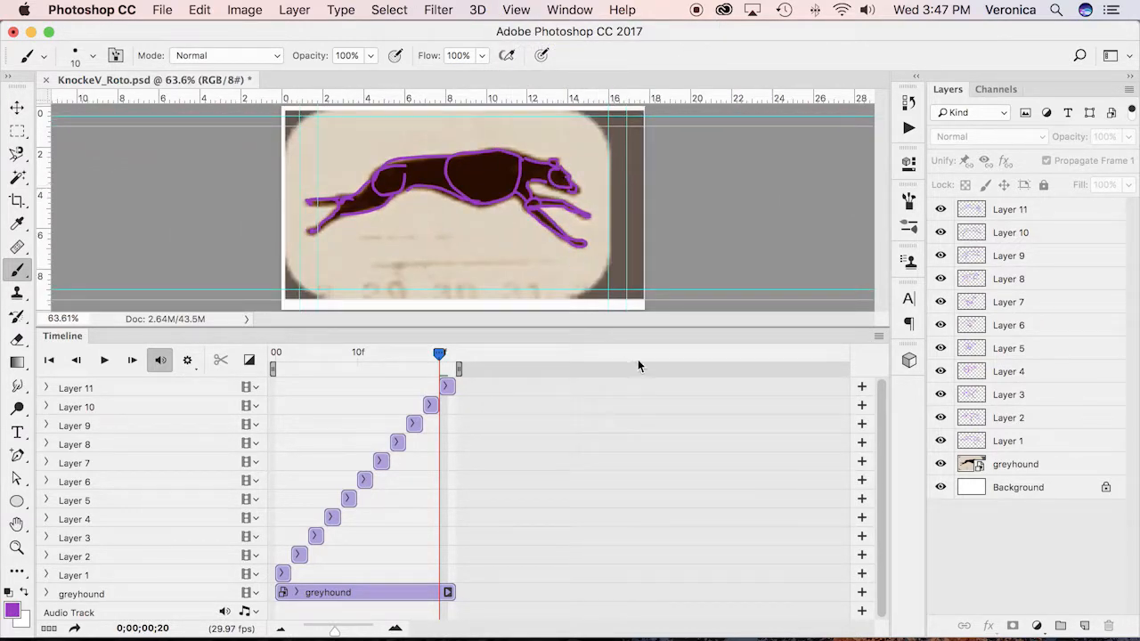
- Hide the greyhound video layer and return the playhead to frame 0
drag(407, 351, 281, 354)
click(941, 464)
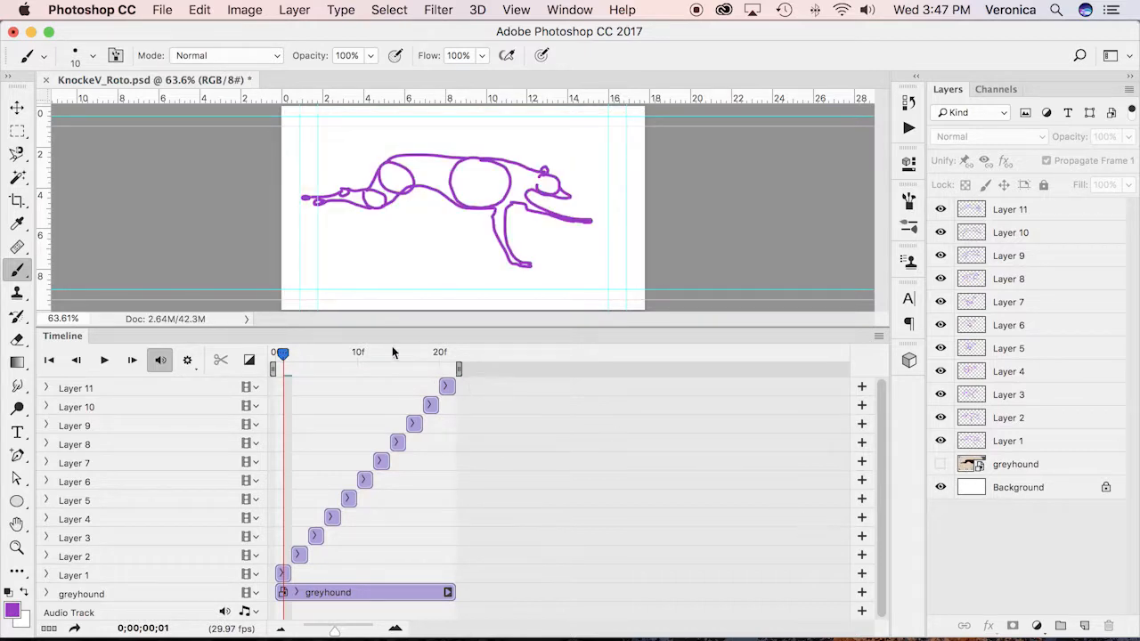
mouse_move(281, 354)
mouse_down()
mouse_move(432, 353)
mouse_move(274, 355)
mouse_up()
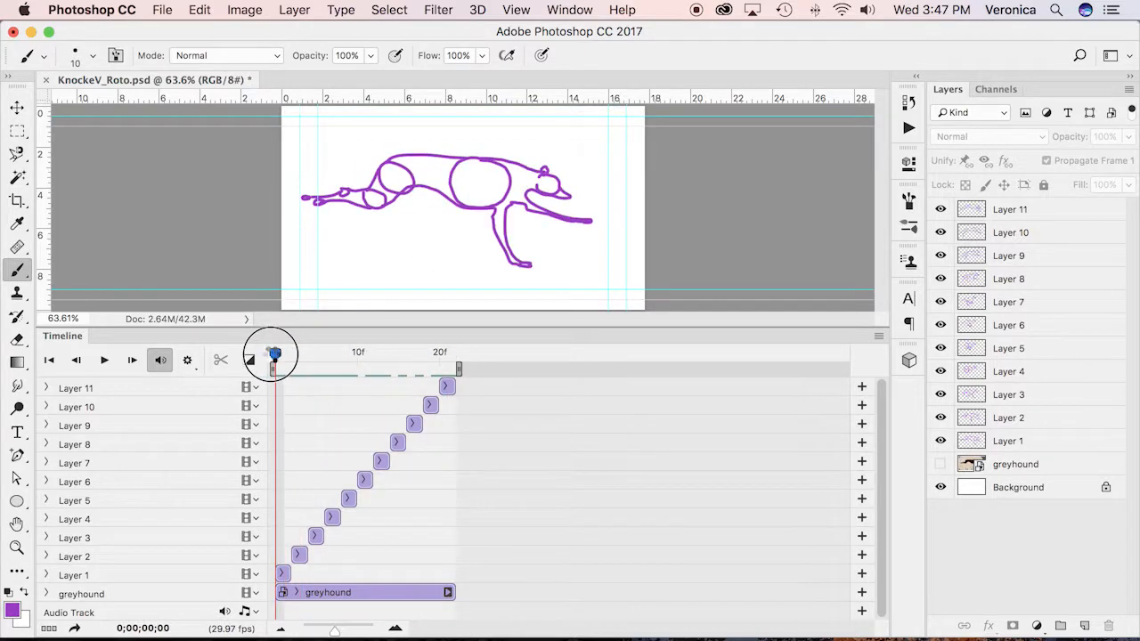
- Play the line-drawing animation, rewind it to the first frame, and check the Loop Playback setting
key(space)
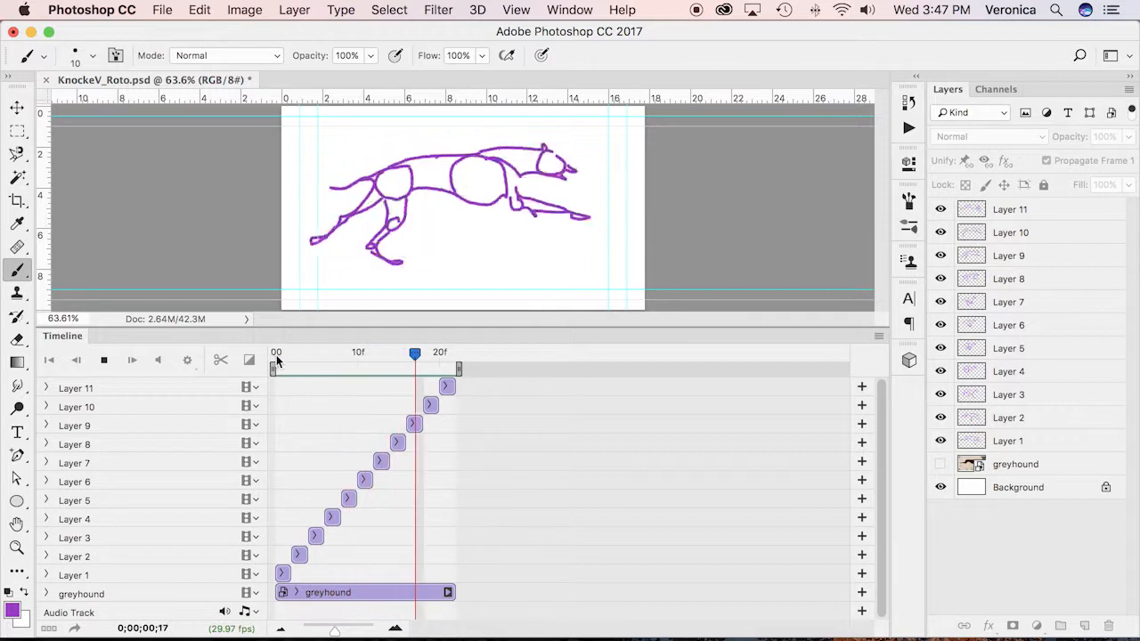
key(space)
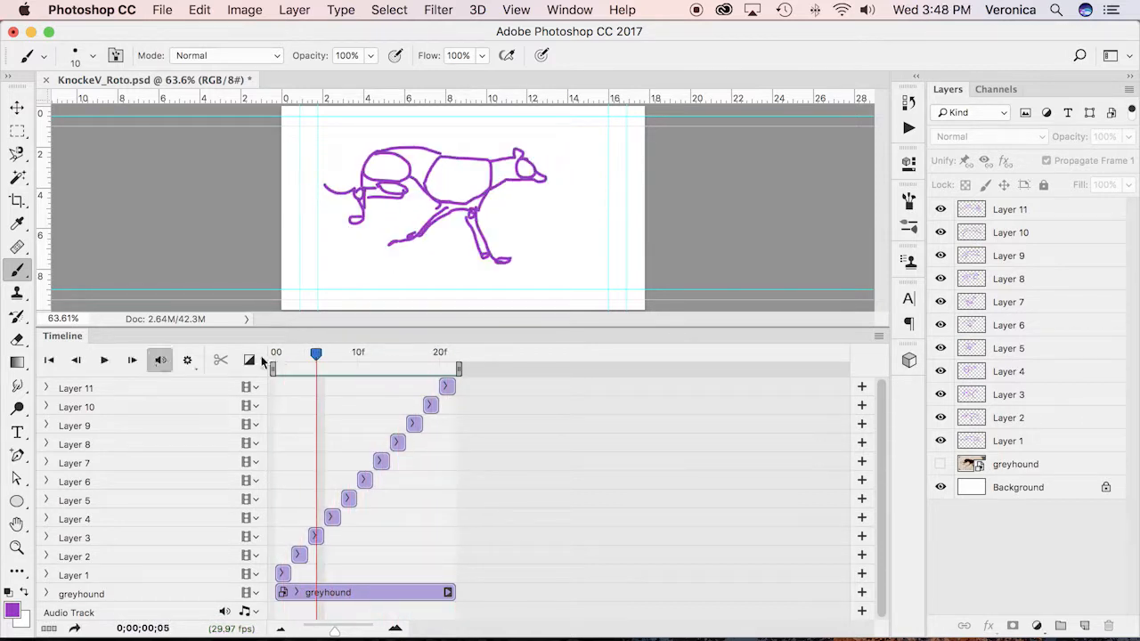
click(49, 360)
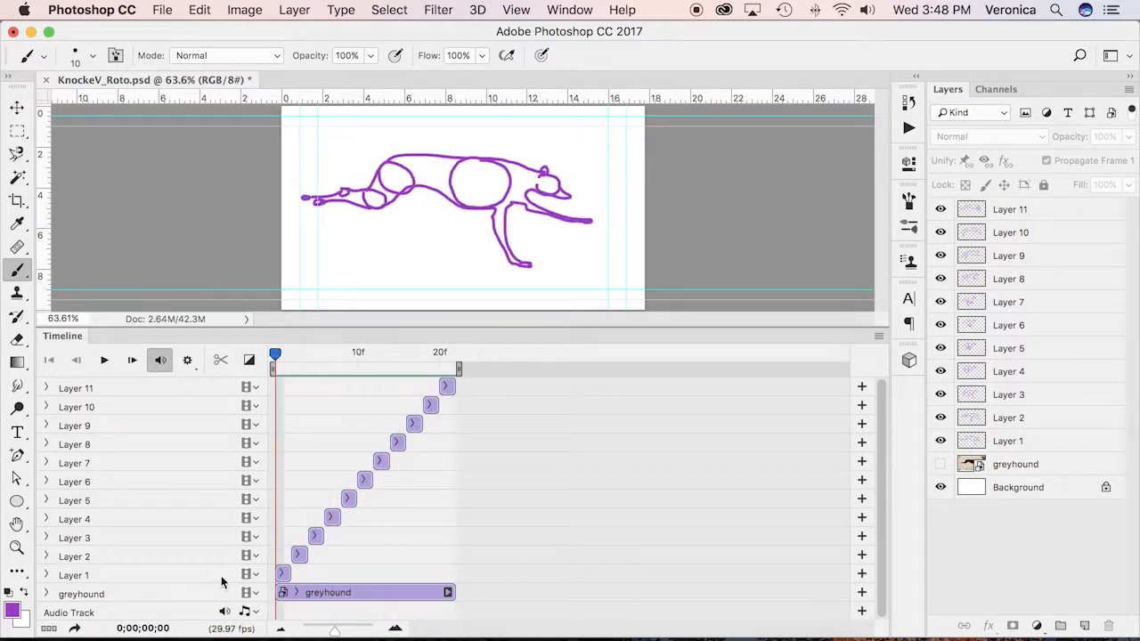
click(879, 337)
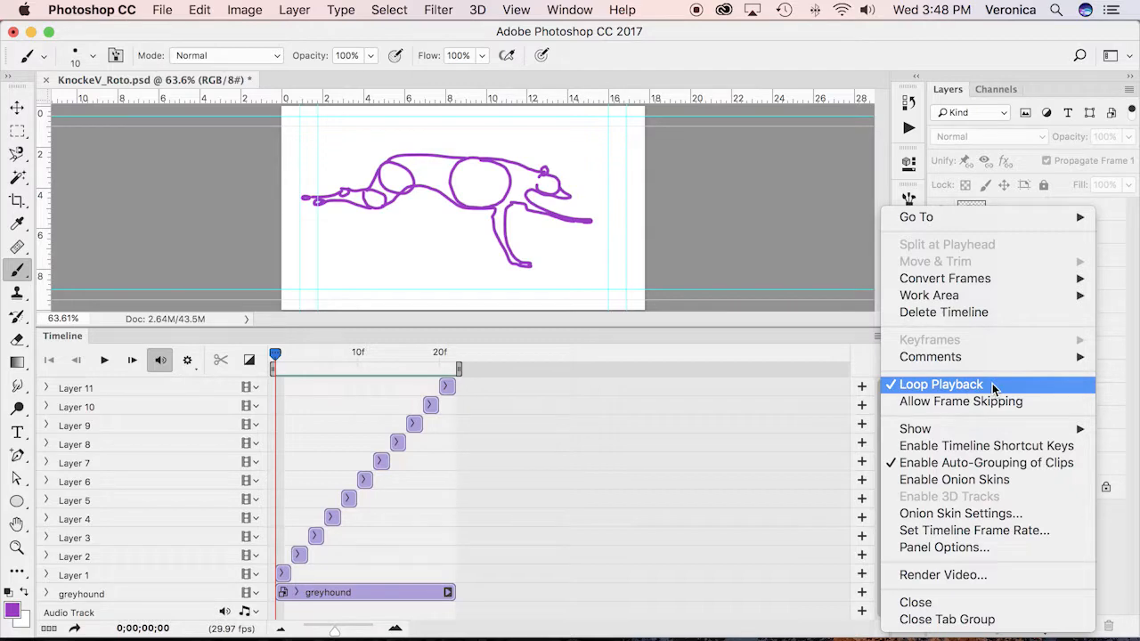
click(845, 337)
- Save the rotoscope document and open the Render Video settings
key(super+s)
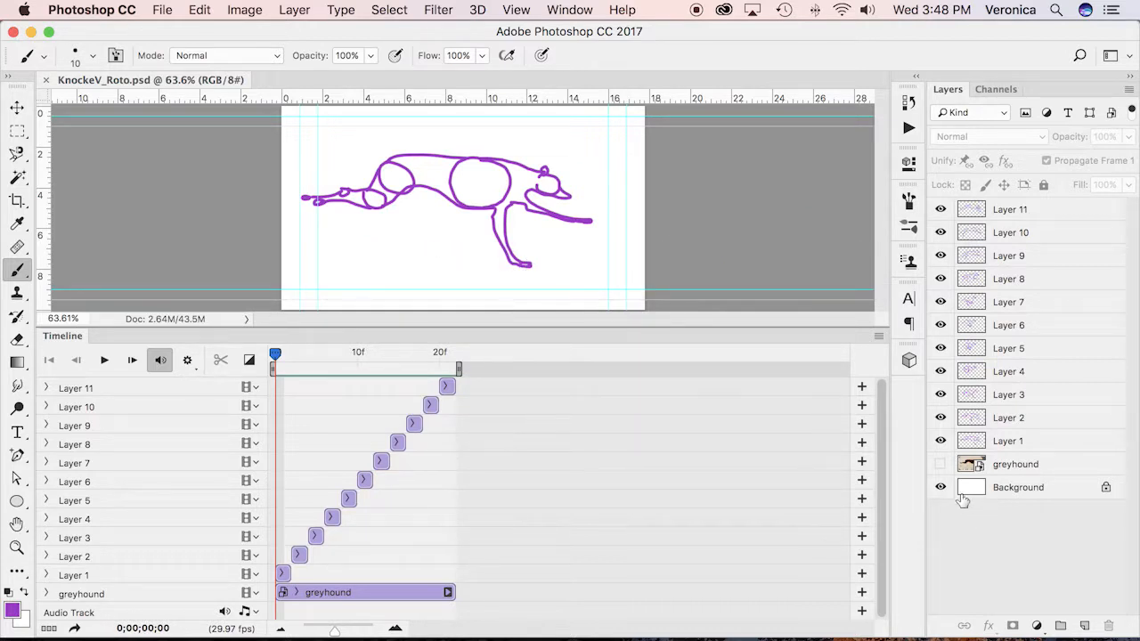
click(163, 11)
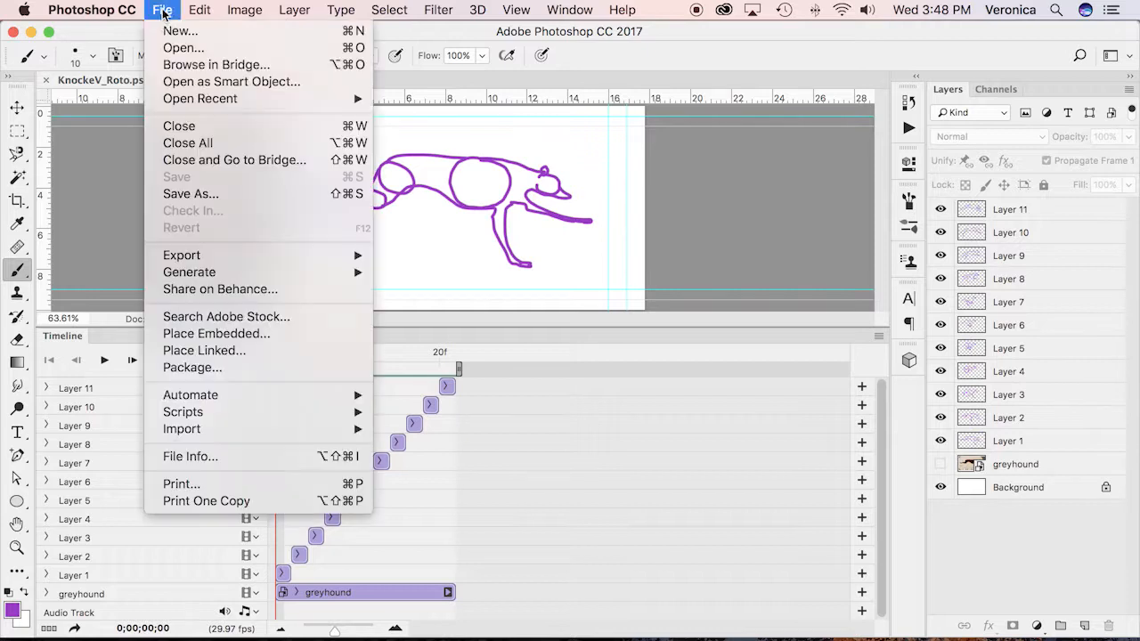
mouse_move(224, 256)
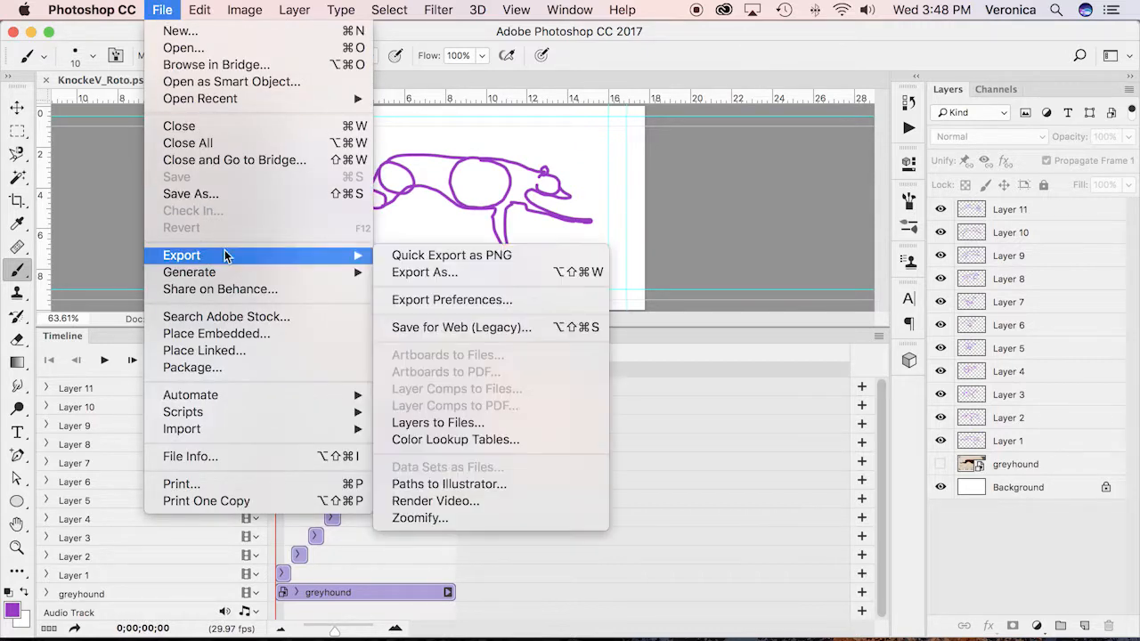
click(437, 501)
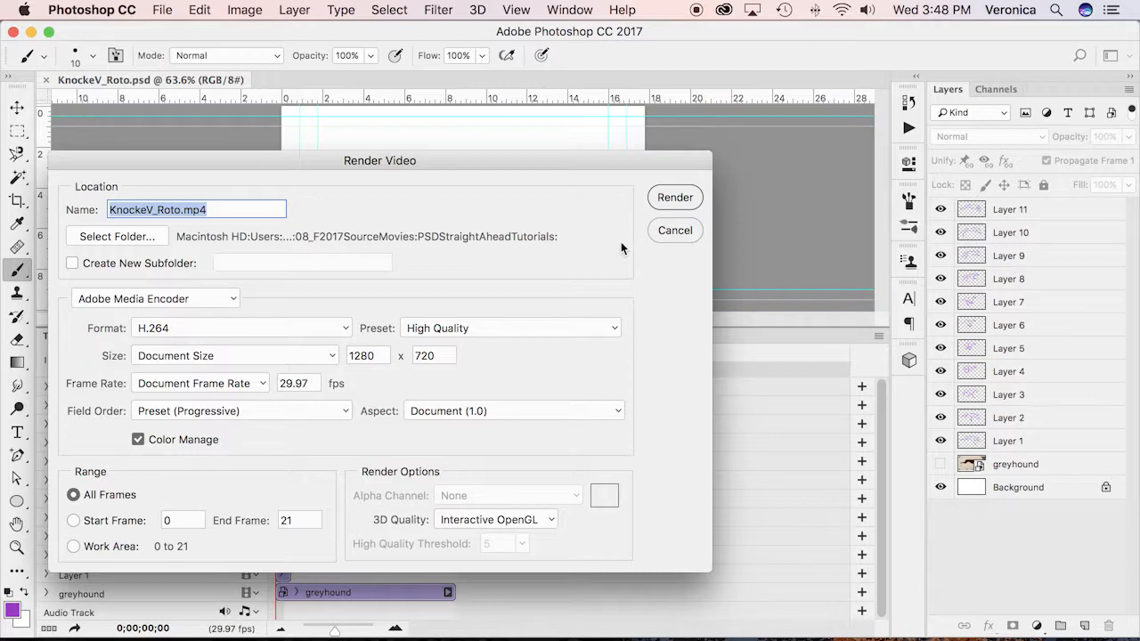
- Choose the Desktop's RotoscopeTutorial folder as the output location and render all frames as an H.264 MP4
click(128, 238)
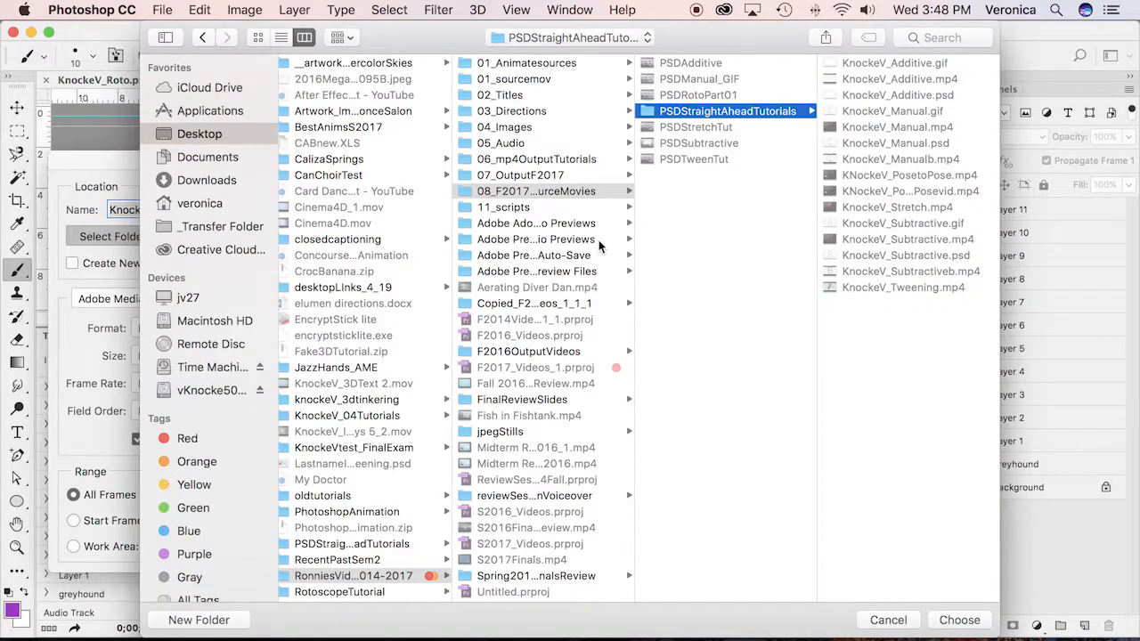
click(198, 133)
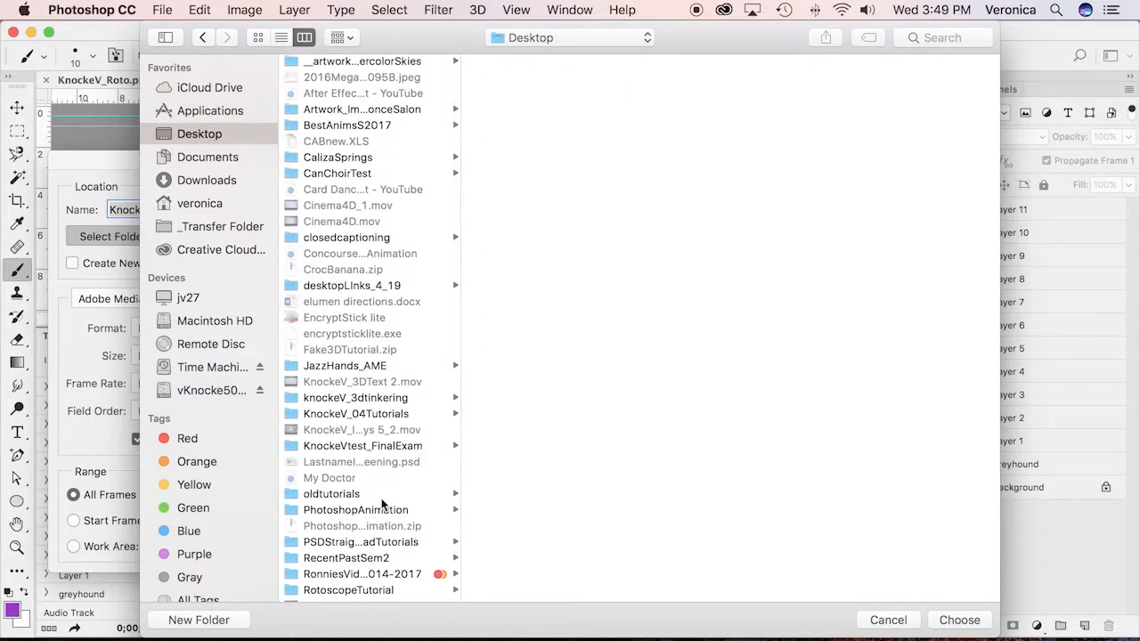
scroll(381, 503, down, 5)
click(348, 513)
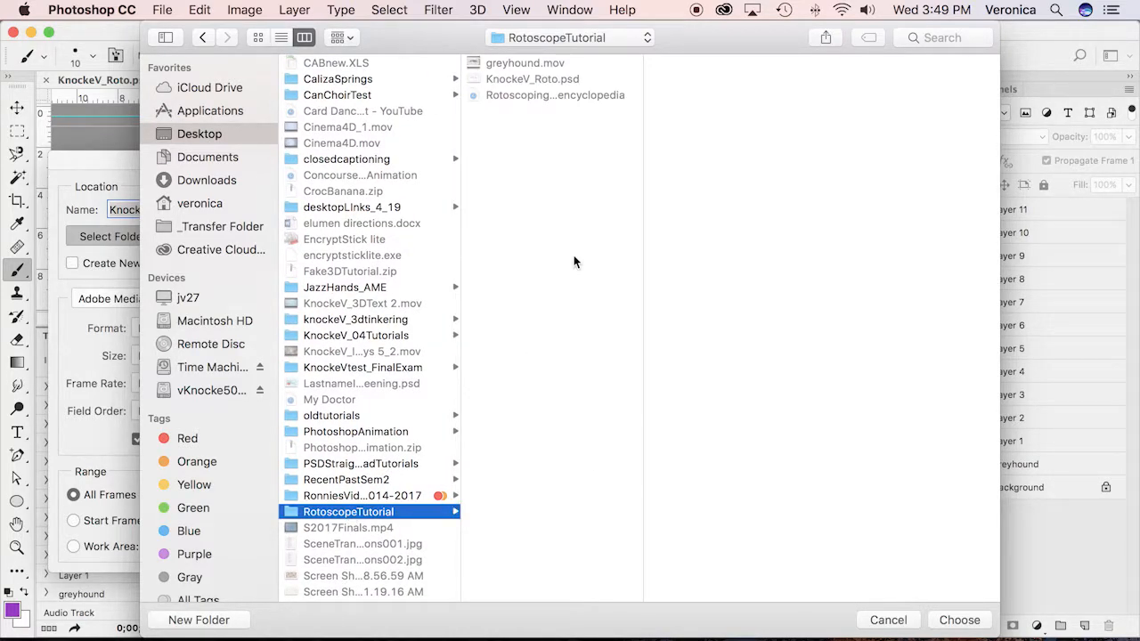
click(960, 620)
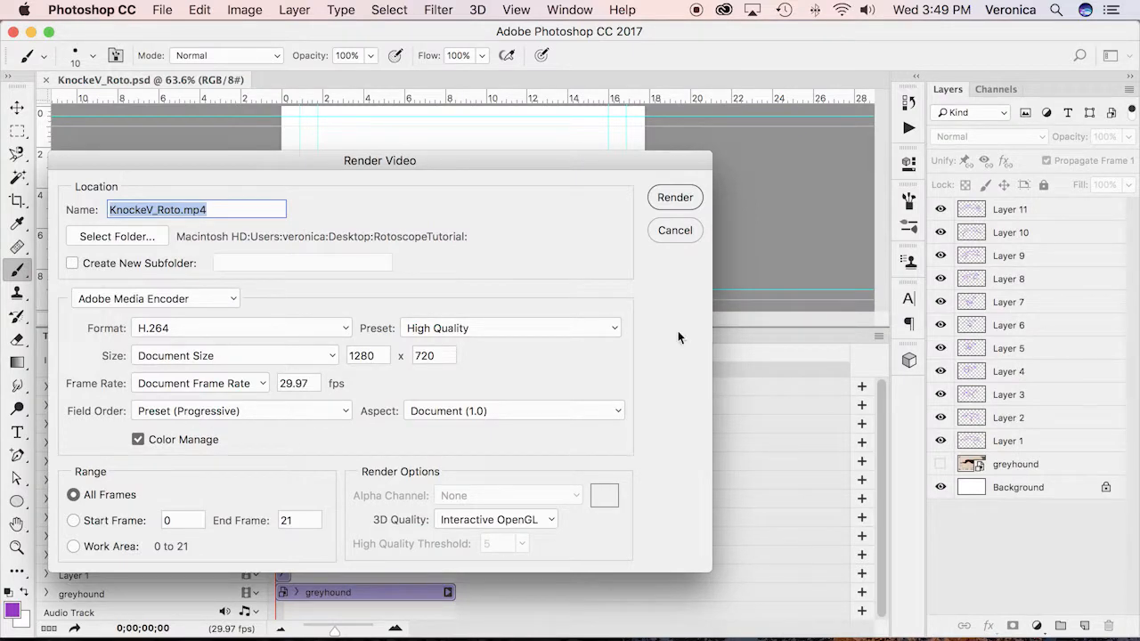
click(683, 198)
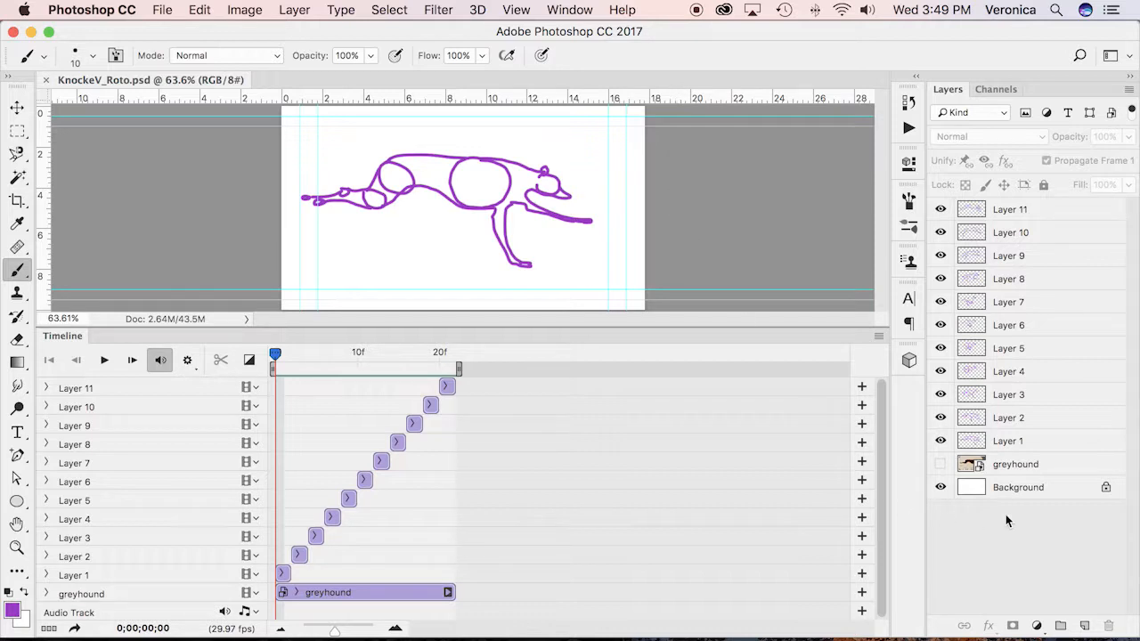
- Hide the Background layer and render a second MP4 with "b" added directly after "Roto" in the file name
click(941, 487)
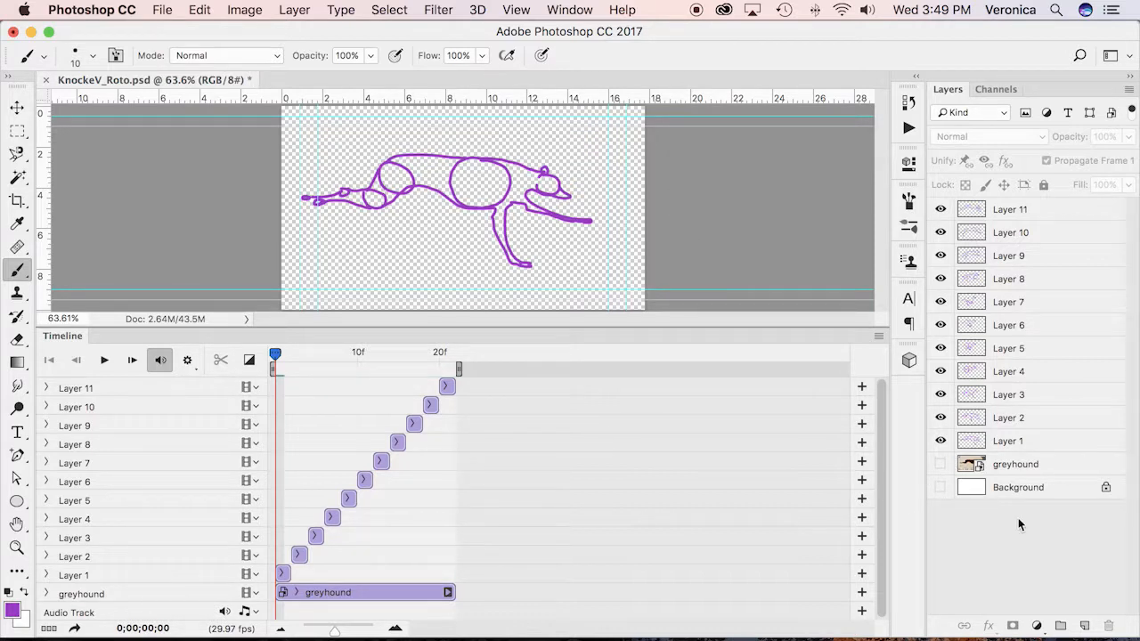
click(163, 10)
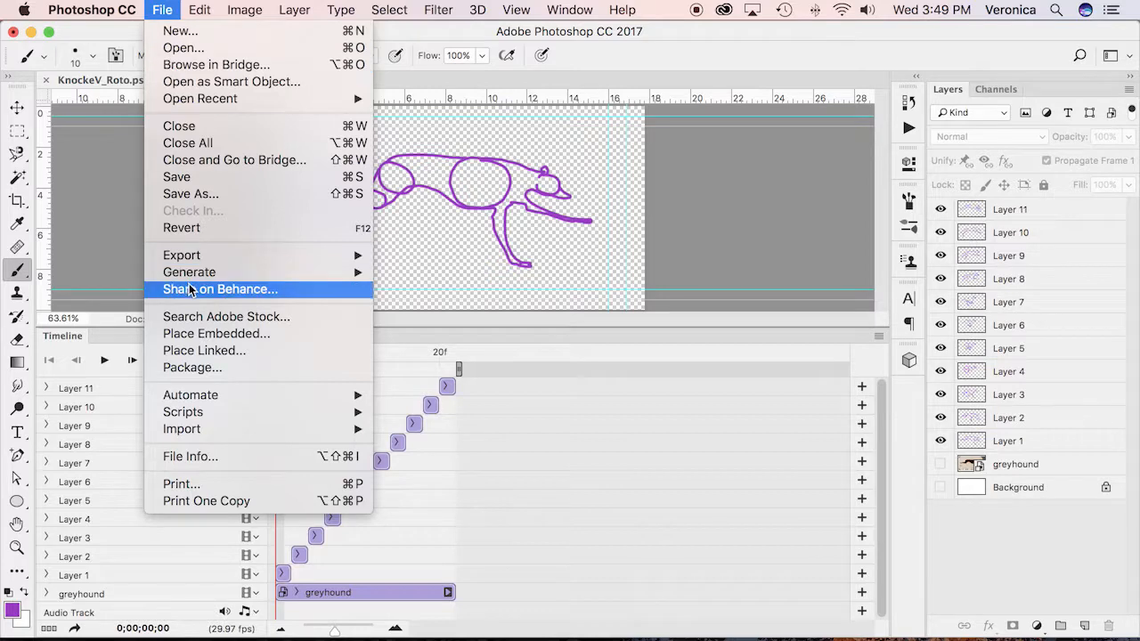
mouse_move(356, 255)
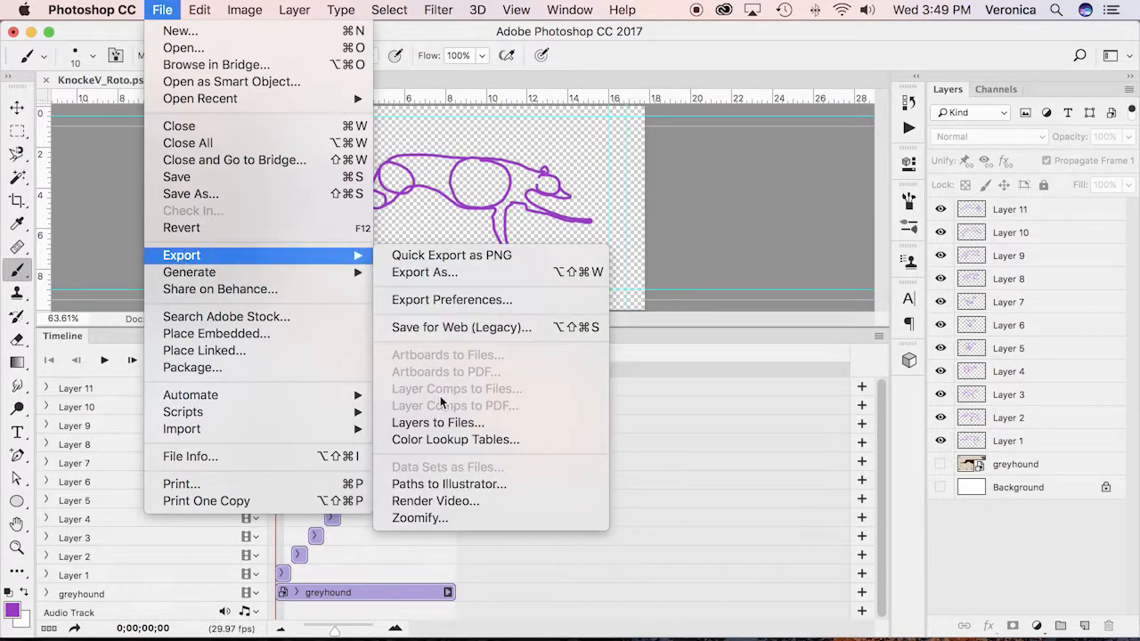
click(436, 500)
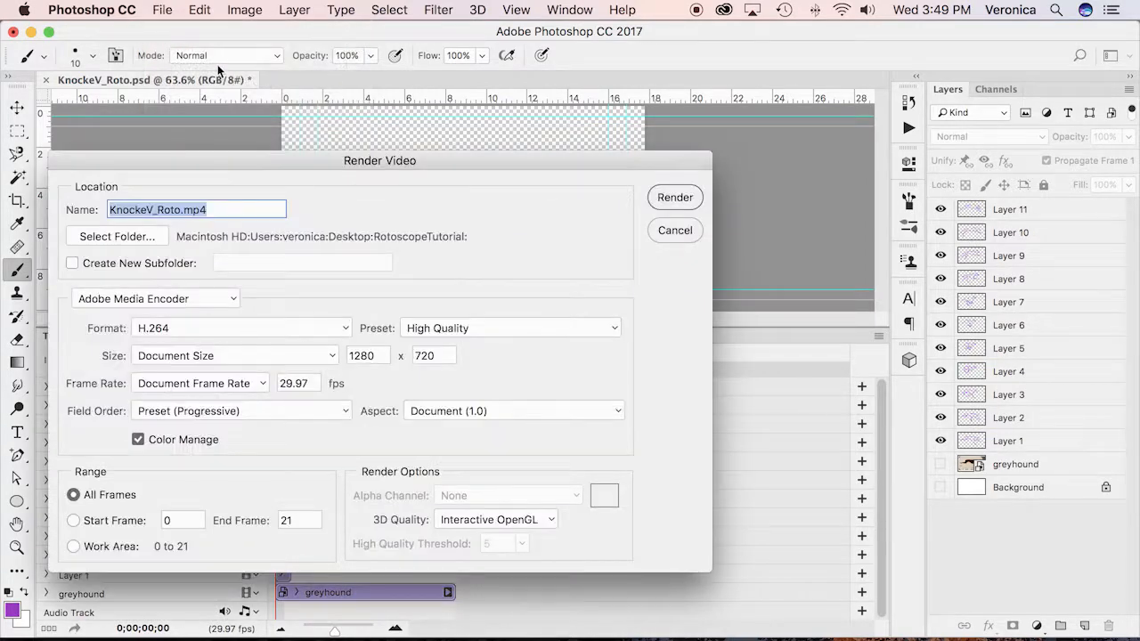
click(181, 211)
text(b)
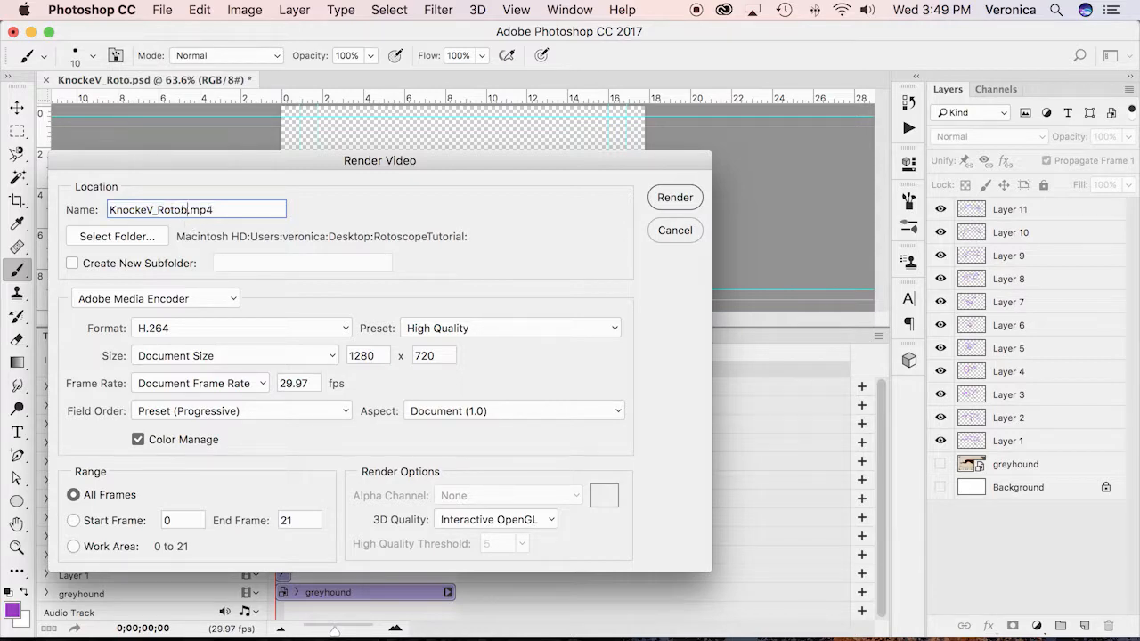
click(676, 198)
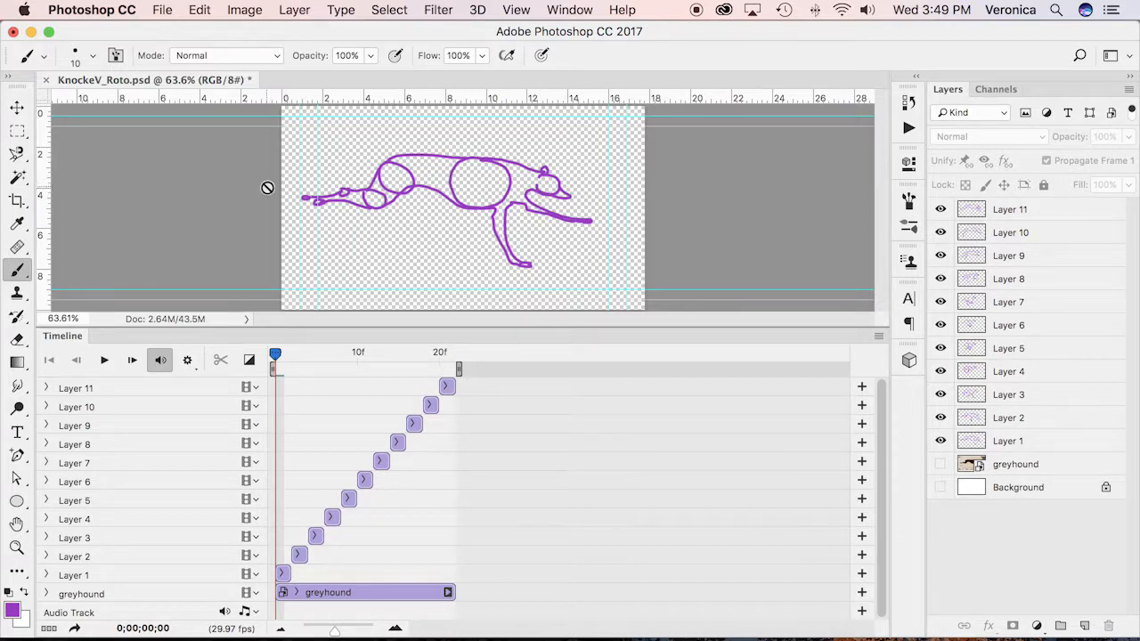
- Save the document and quit Photoshop
click(169, 10)
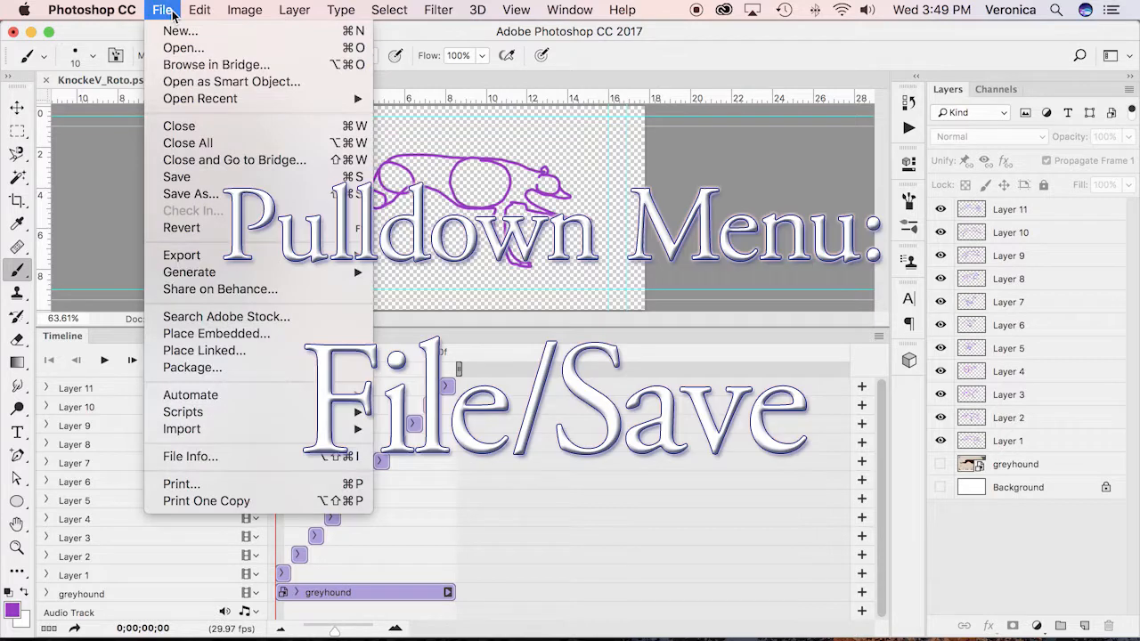
click(183, 176)
click(92, 10)
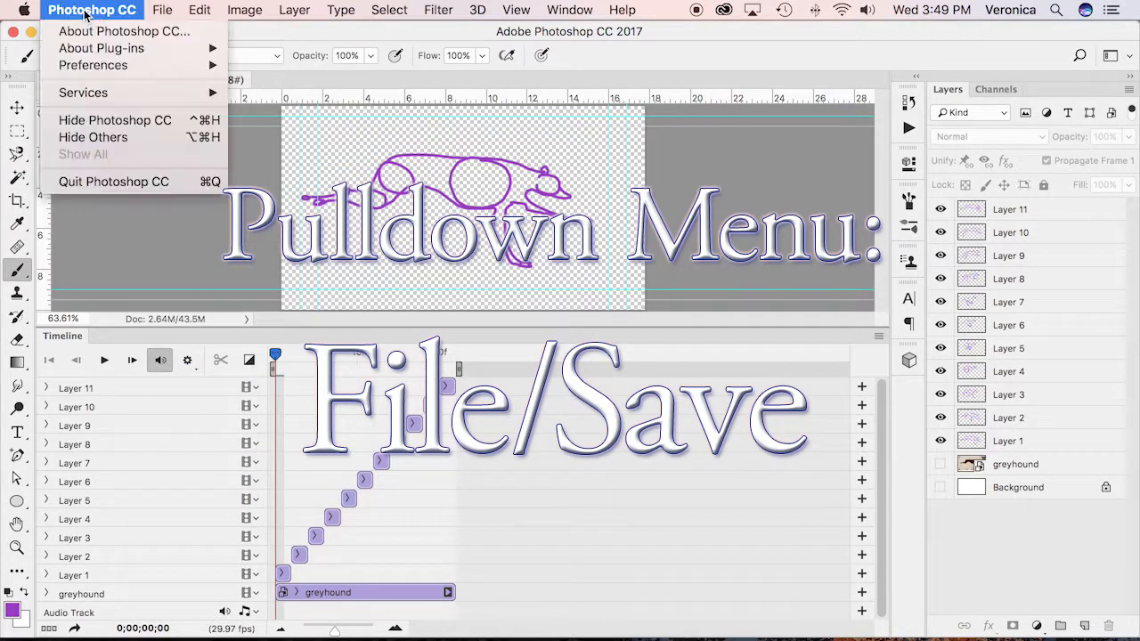
click(107, 182)
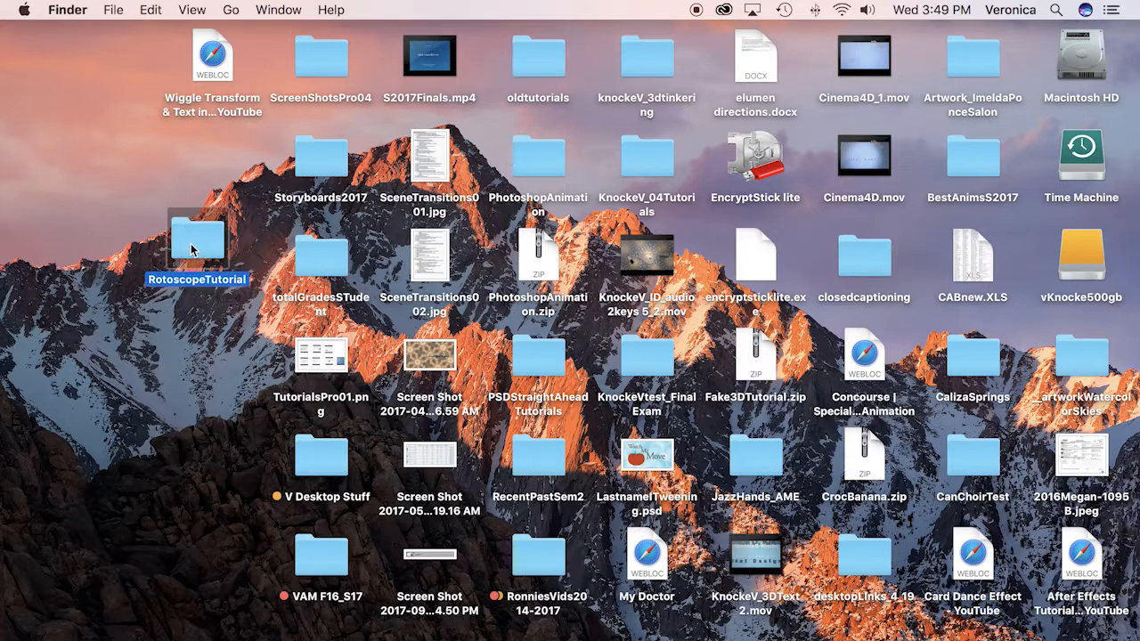
- Open the RotoscopeTutorial folder on the desktop in Finder to look over the rendered videos
double_click(191, 247)
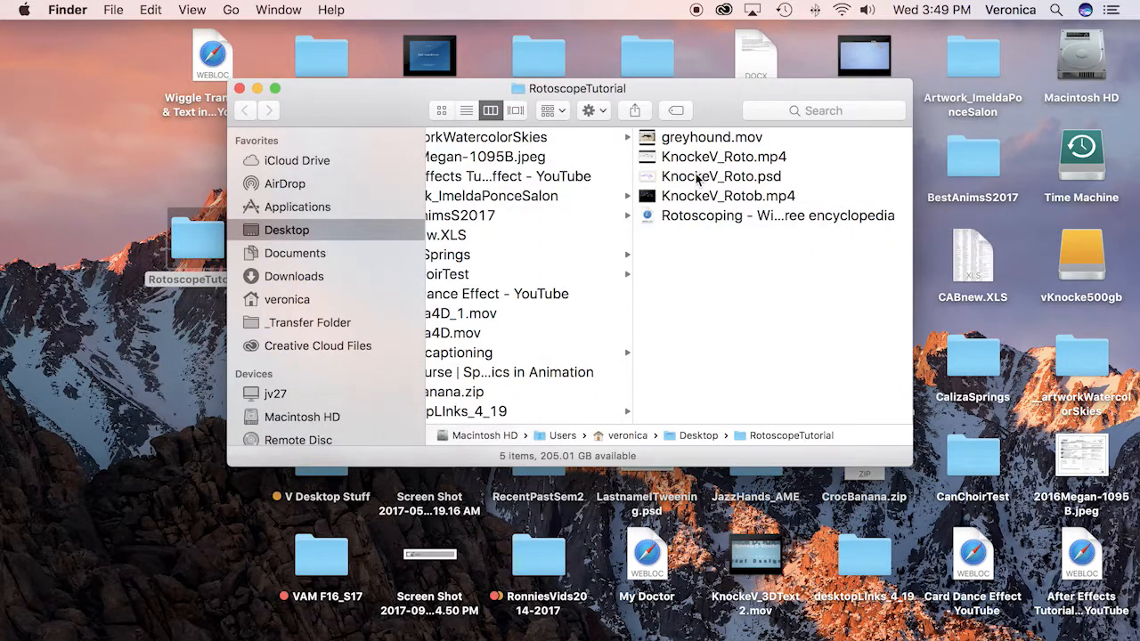